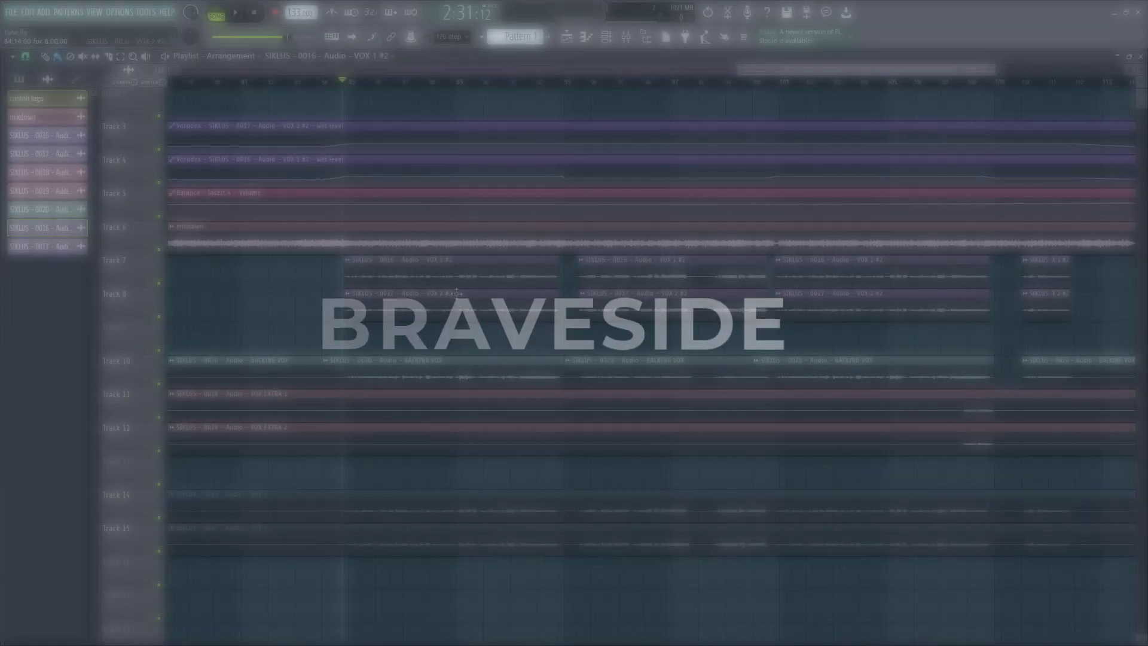
Step: Briefly mute Tracks 8 and 10, restore them, and play the mix from just before bar 85
left_click(159, 317)
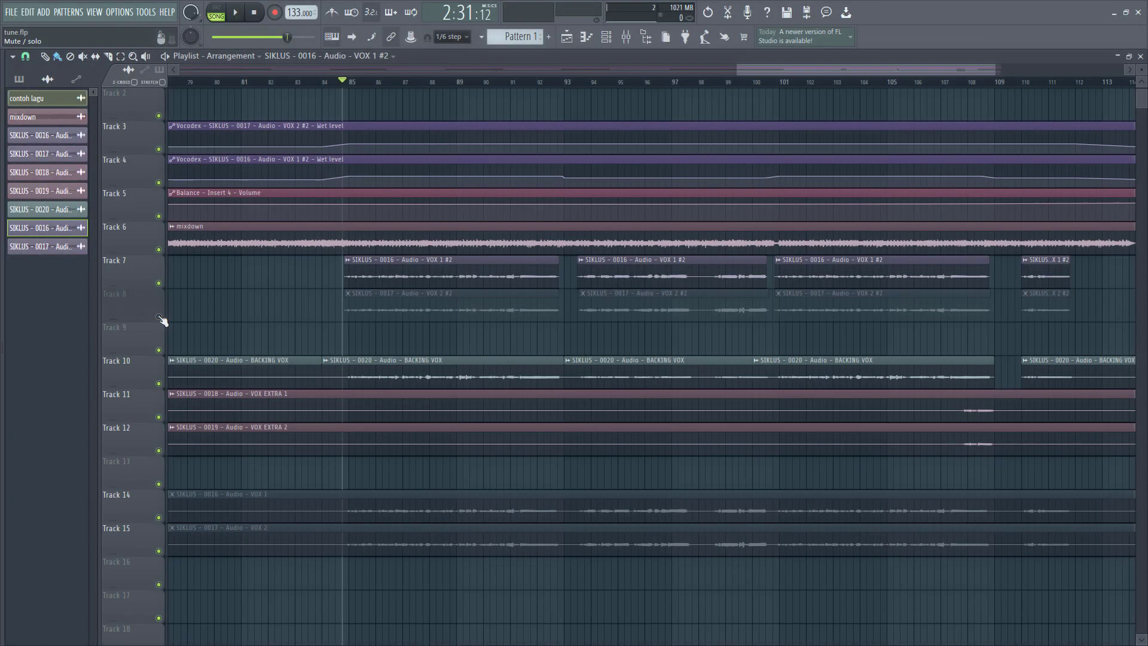
left_click(159, 384)
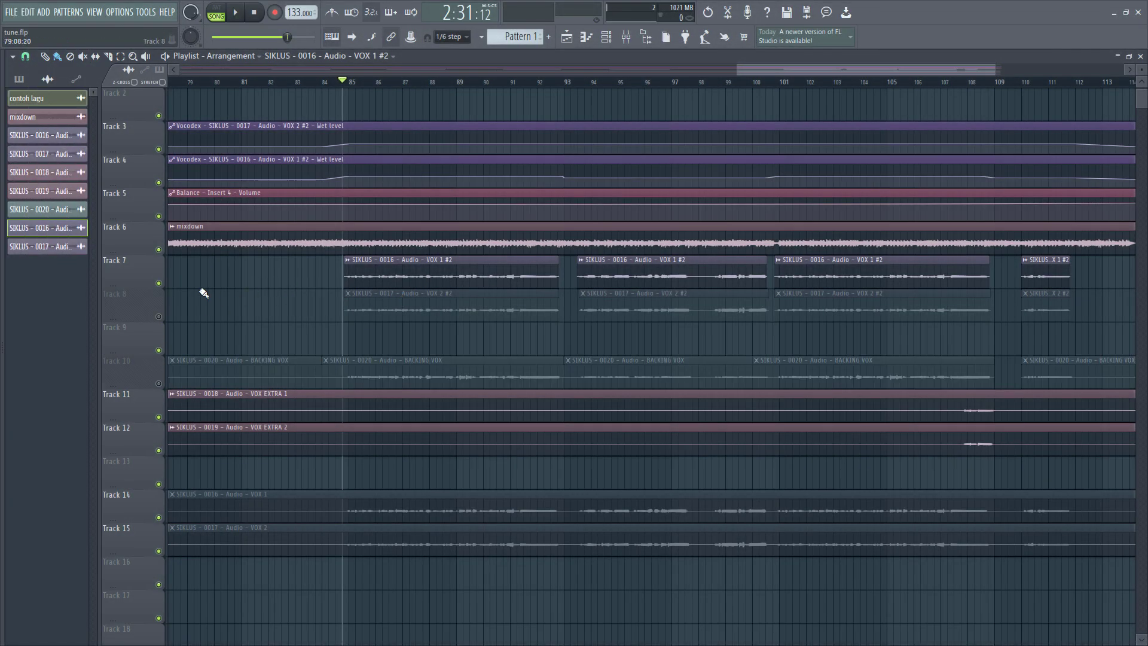
left_click(159, 317)
left_click(159, 384)
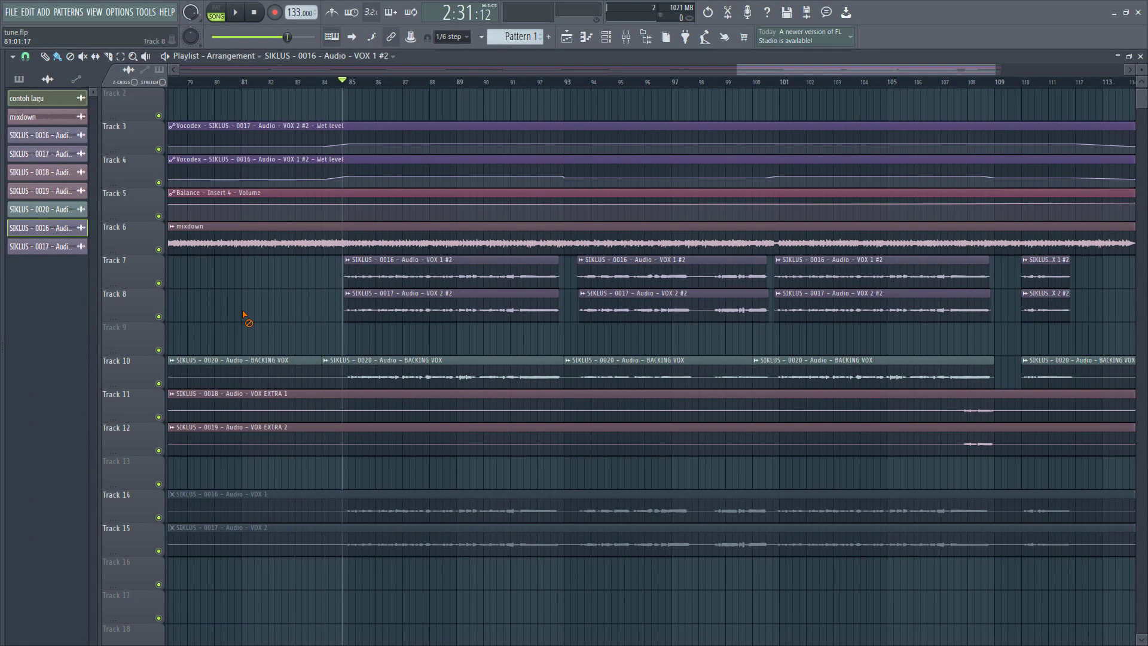
key("space")
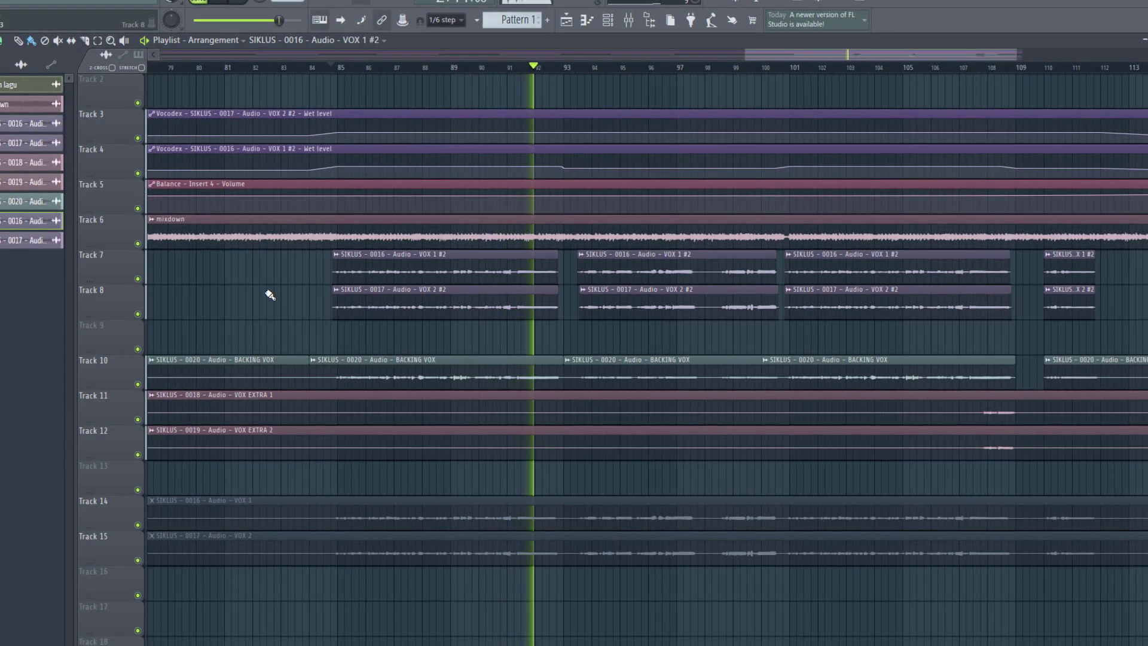
key("space")
Step: Mute Track 8 and Track 10 to isolate the VOX 1 #2 clips on Track 7 from the second and backing vocals
left_click(137, 314)
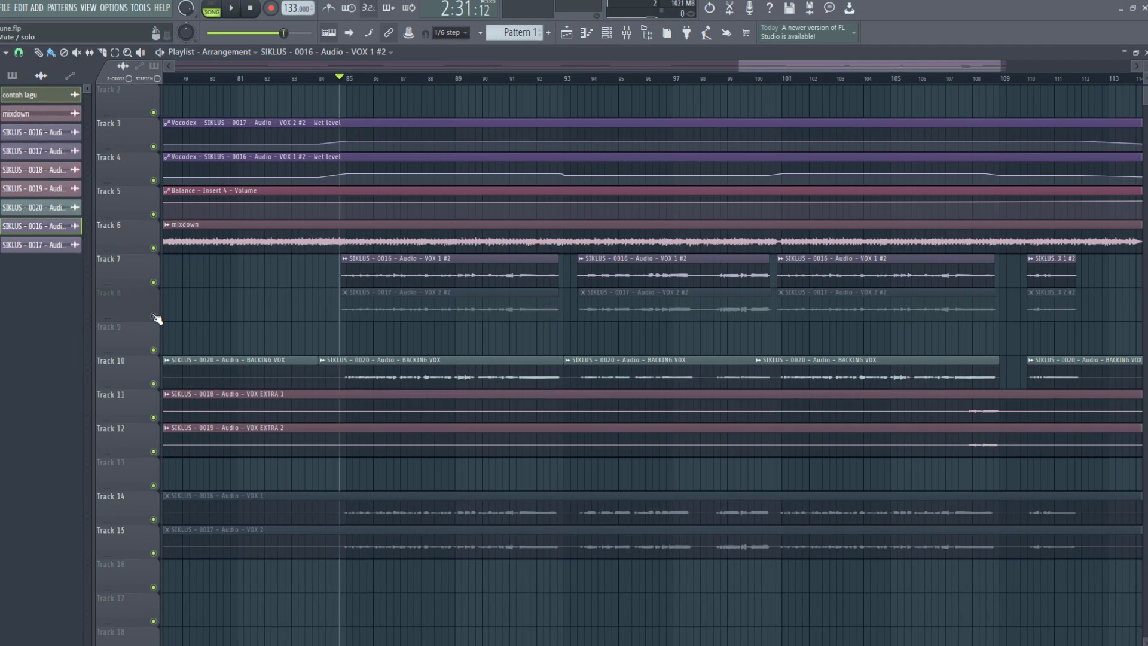
left_click(137, 385)
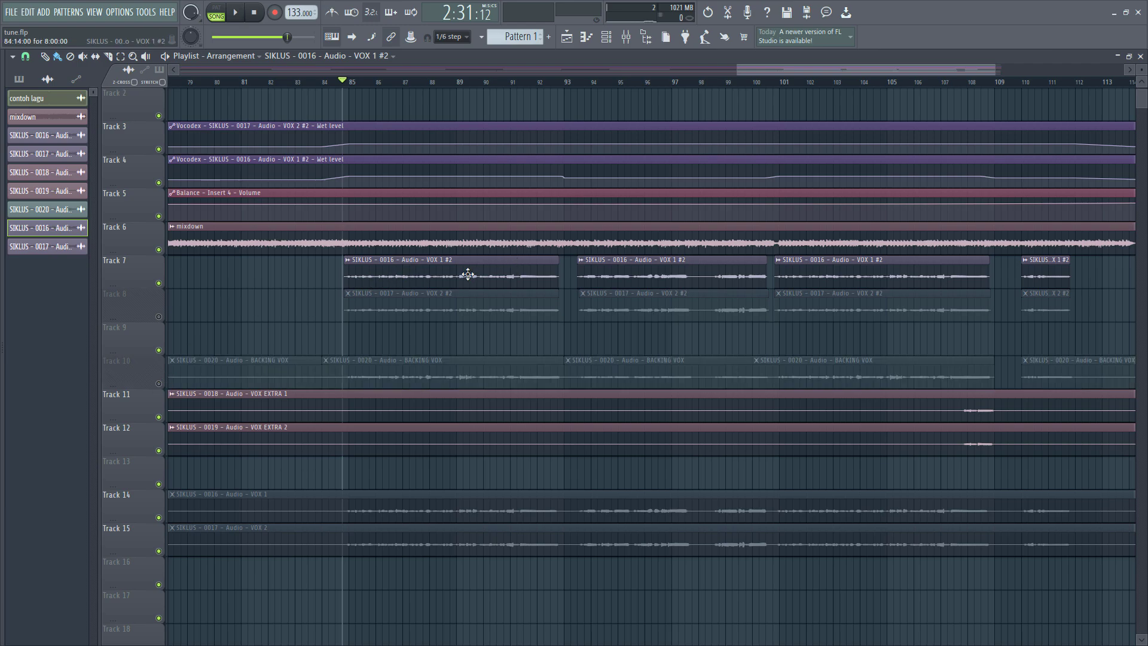
scroll(412, 254, "up", 1)
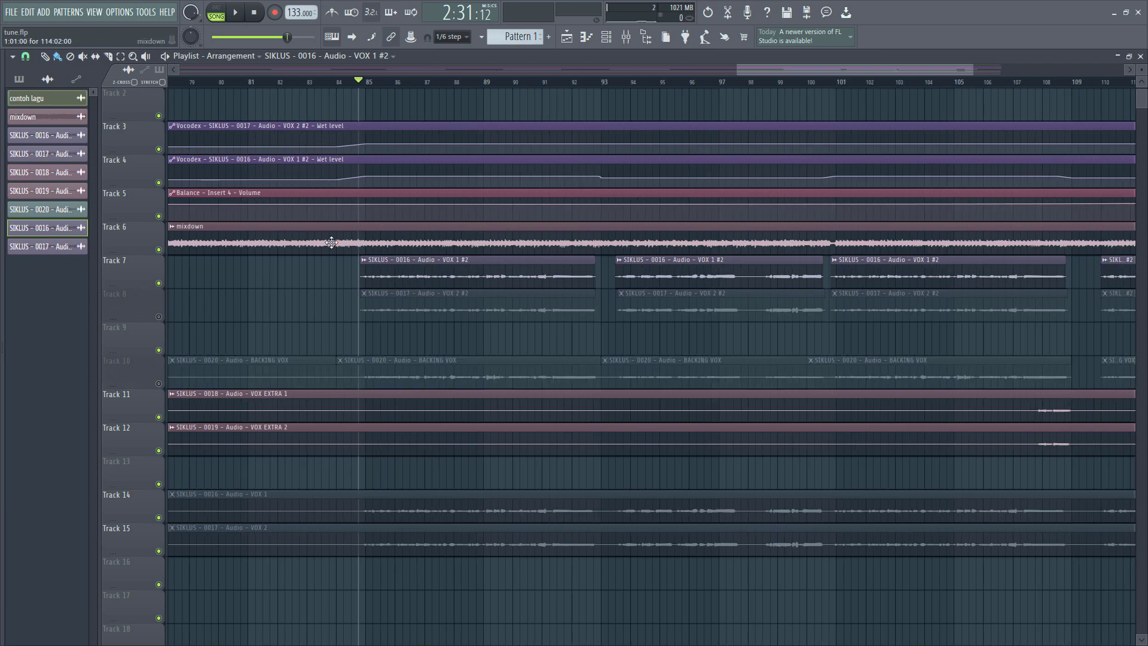
Step: Enable CLA-2A Mono on the VOX 1 #2 mixer insert and open it to examine its compression settings
key("F9")
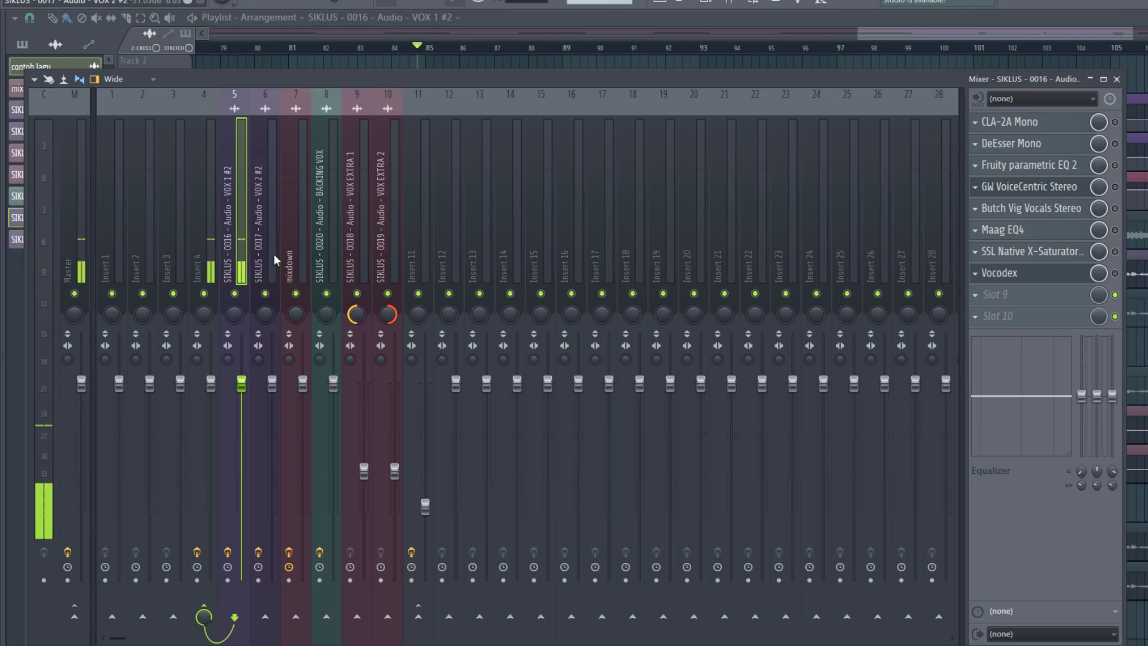
left_click(1115, 122)
left_click(1019, 122)
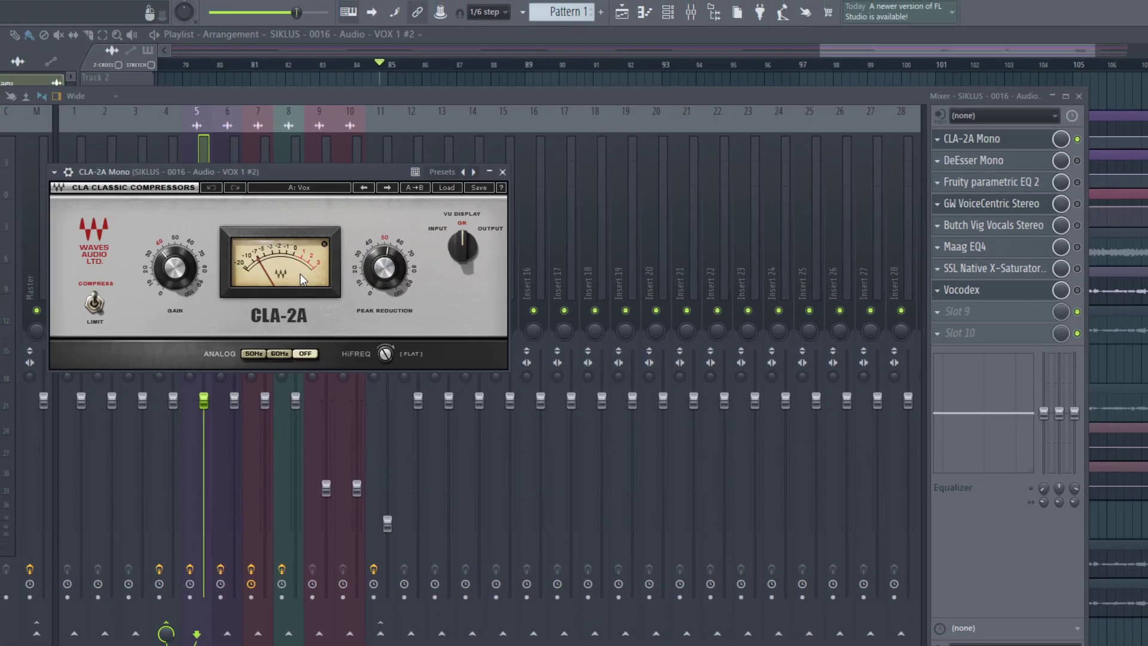
left_click_drag(313, 171, 415, 170)
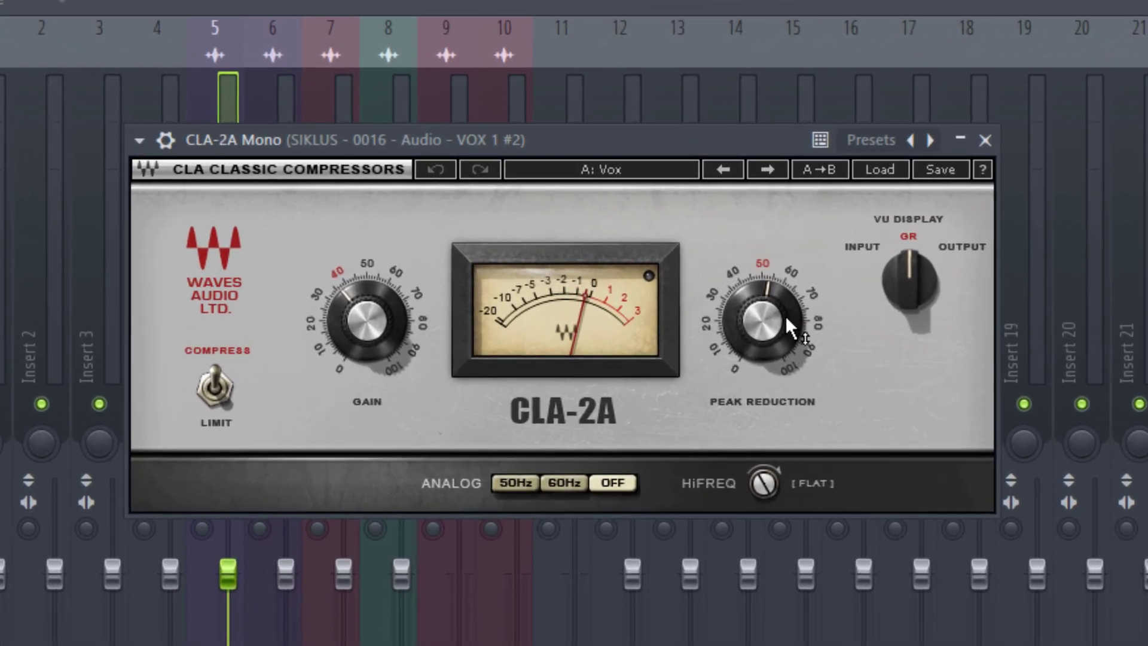
left_click(750, 293)
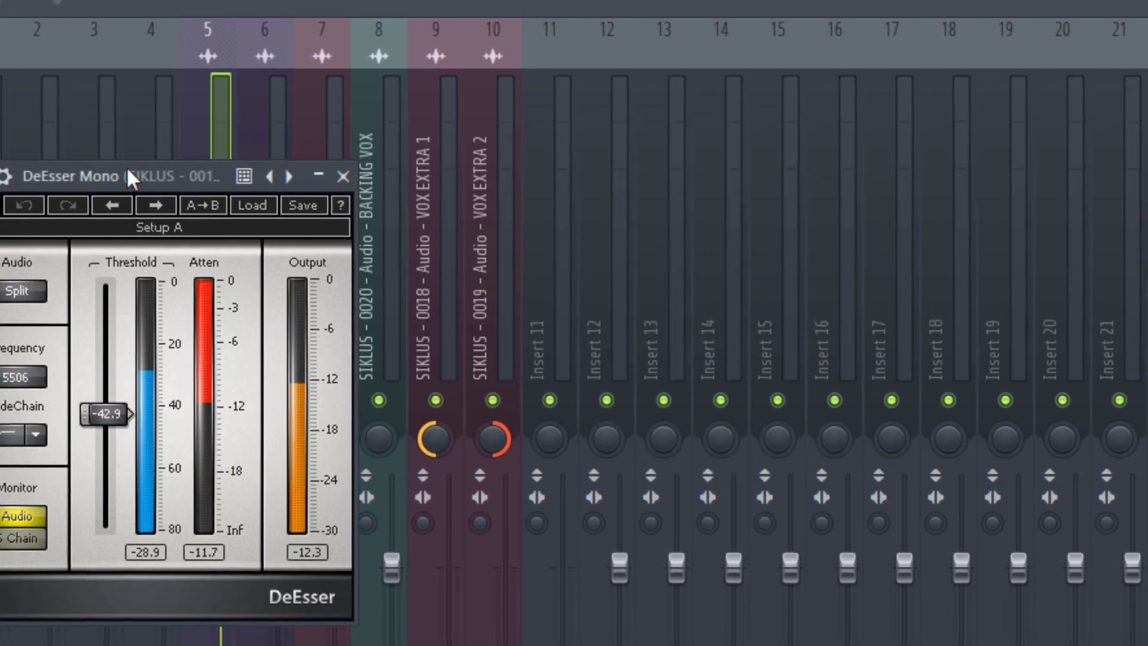
Step: Set the DeEsser threshold to -42.9 and the Fruity parametric EQ 2 low cut to about 100 Hz on VOX 1 #2
left_click_drag(133, 170, 759, 106)
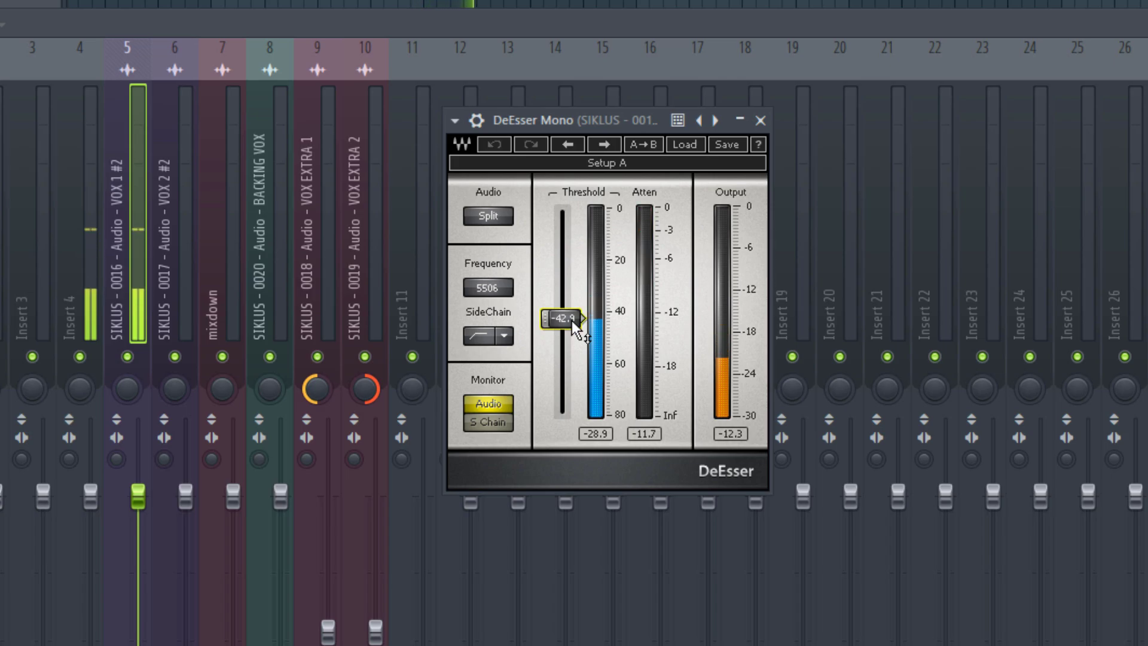
left_click_drag(572, 321, 572, 319)
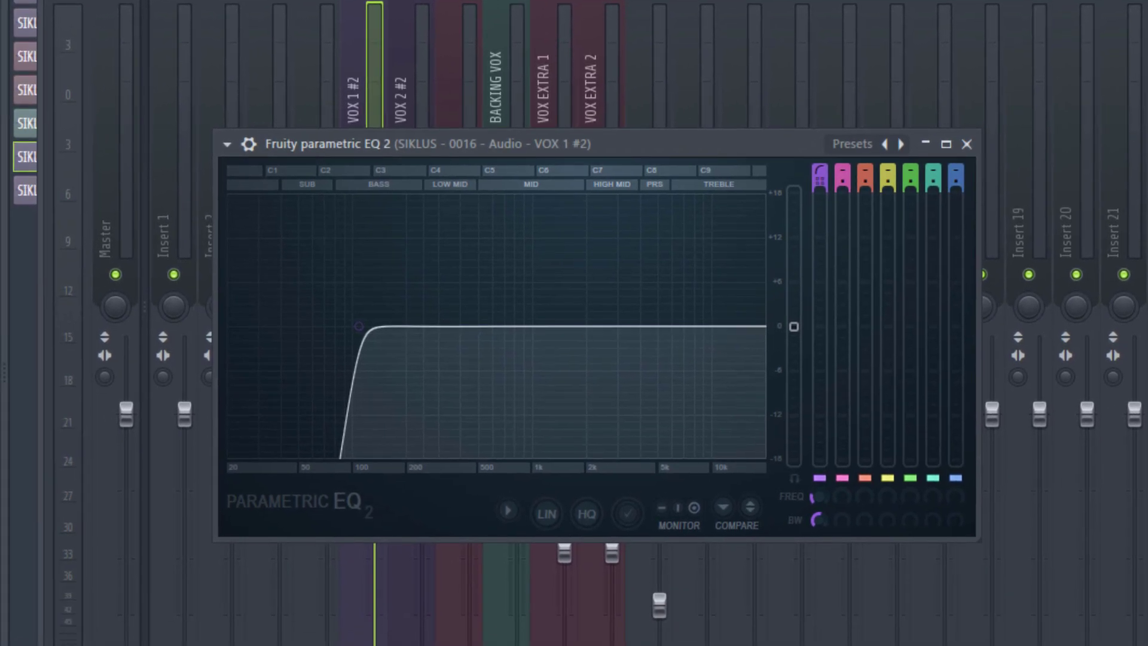
left_click_drag(339, 327, 327, 328)
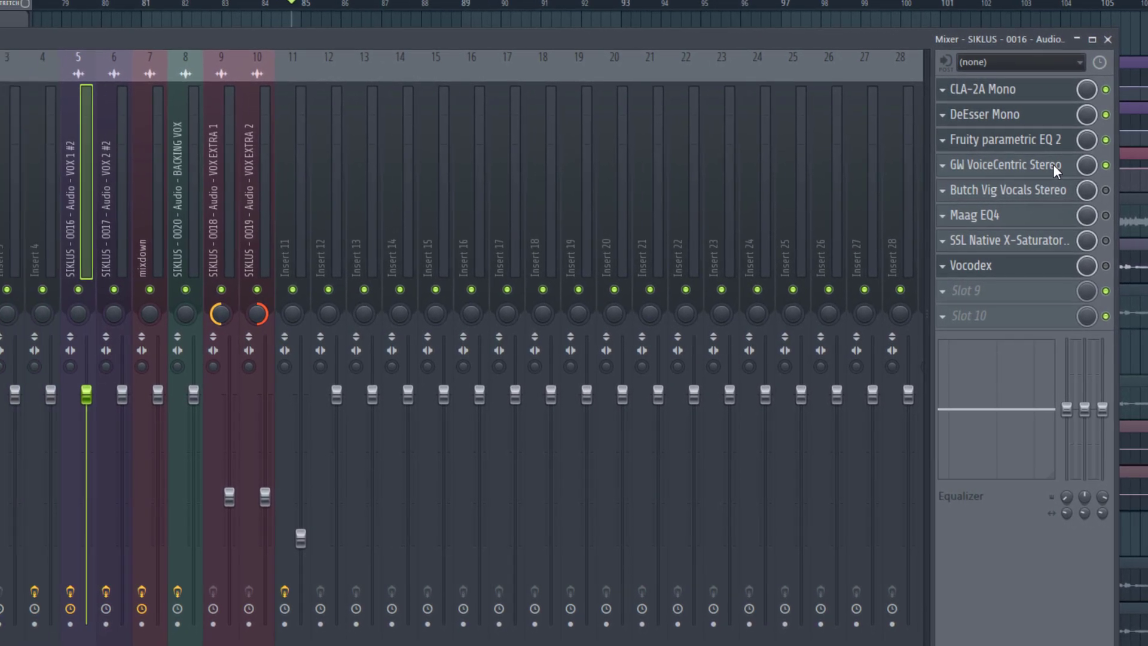
Step: Open GW VoiceCentric Stereo on the VOX 1 #2 insert and play the vocal through it to check the input level light
left_click(1054, 167)
left_click_drag(383, 109, 516, 109)
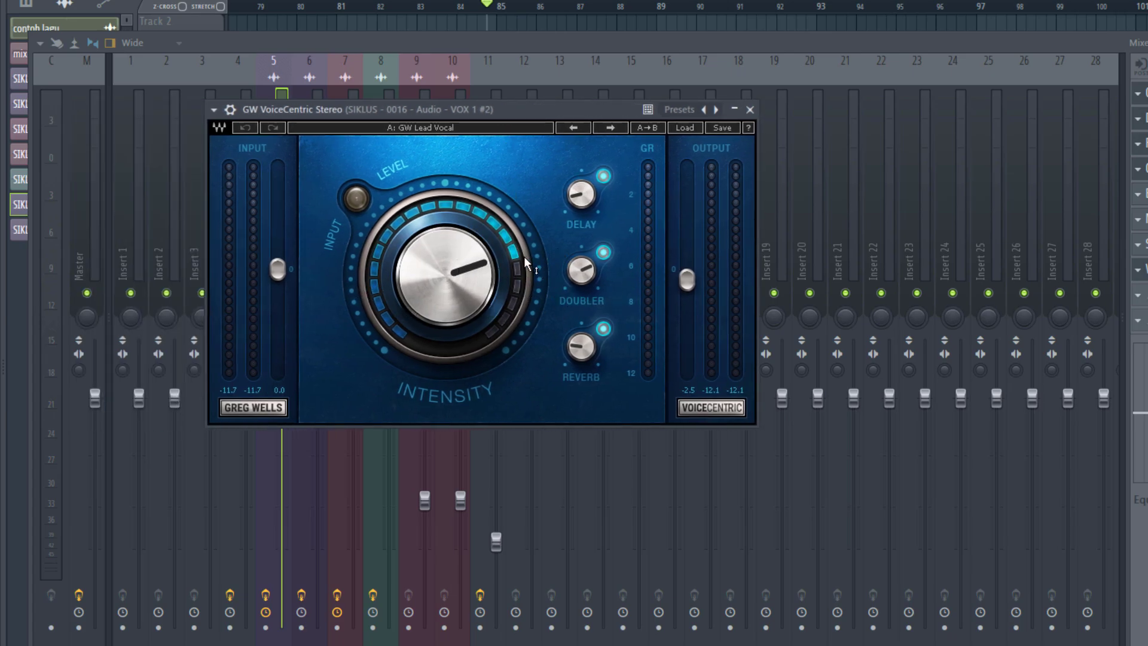
key("space")
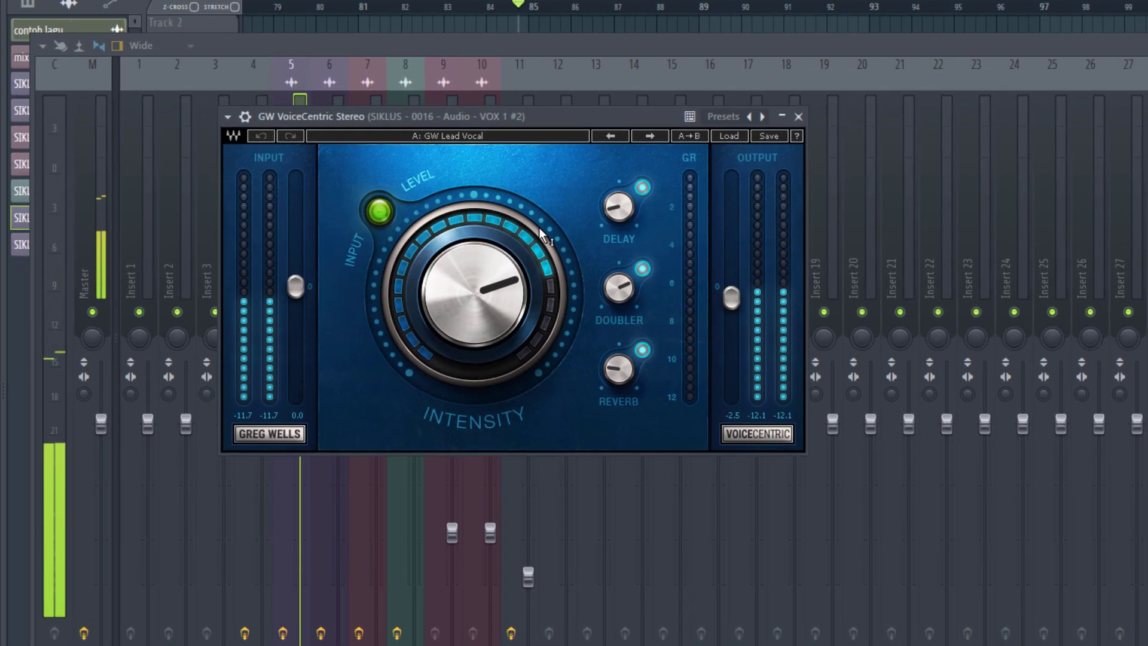
key("space")
Step: Try a higher GW VoiceCentric input level while playing the vocal to test the level light
left_click_drag(449, 272, 449, 269)
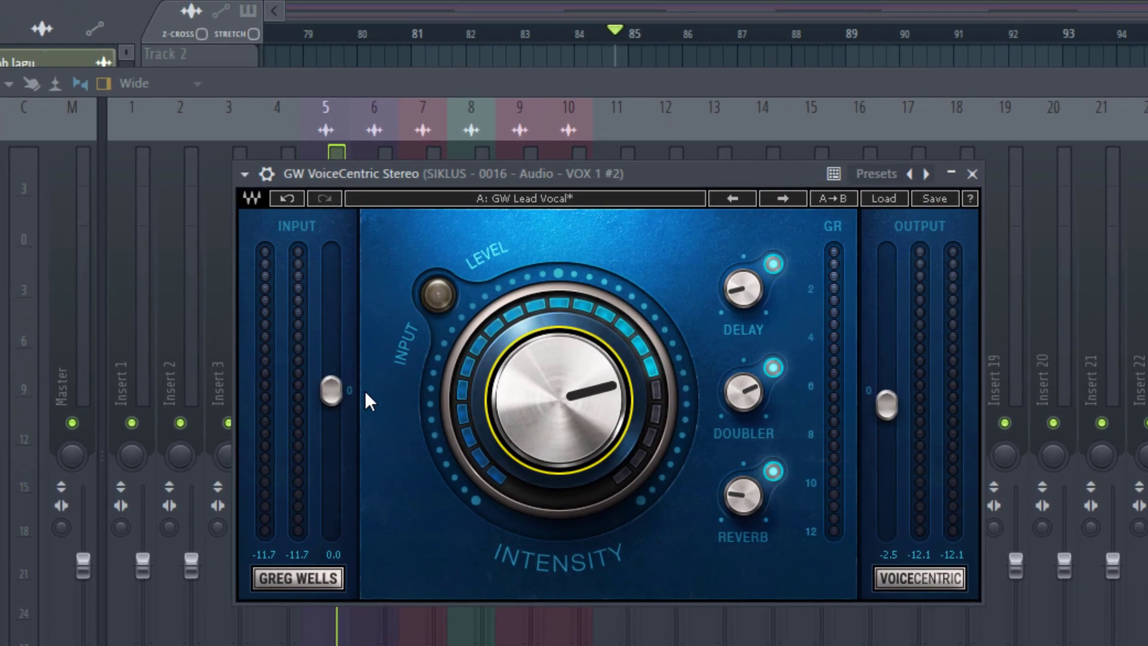
mouse_move(334, 392)
left_mouse_down()
mouse_move(334, 291)
mouse_move(331, 389)
left_mouse_up()
key("space")
key("space")
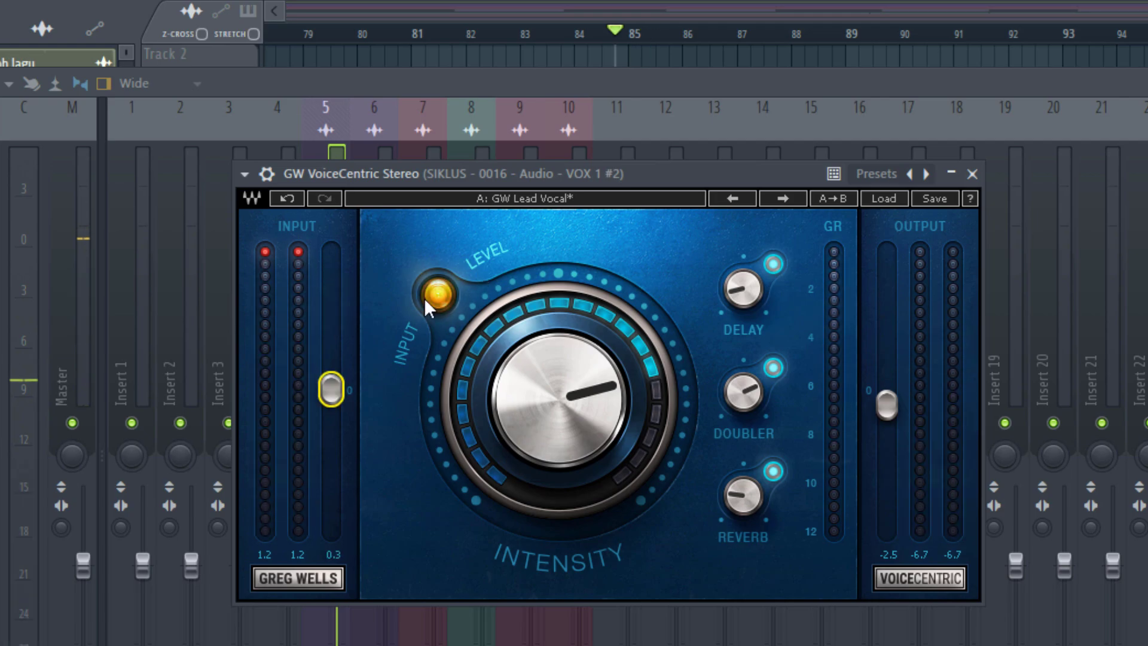
key("space")
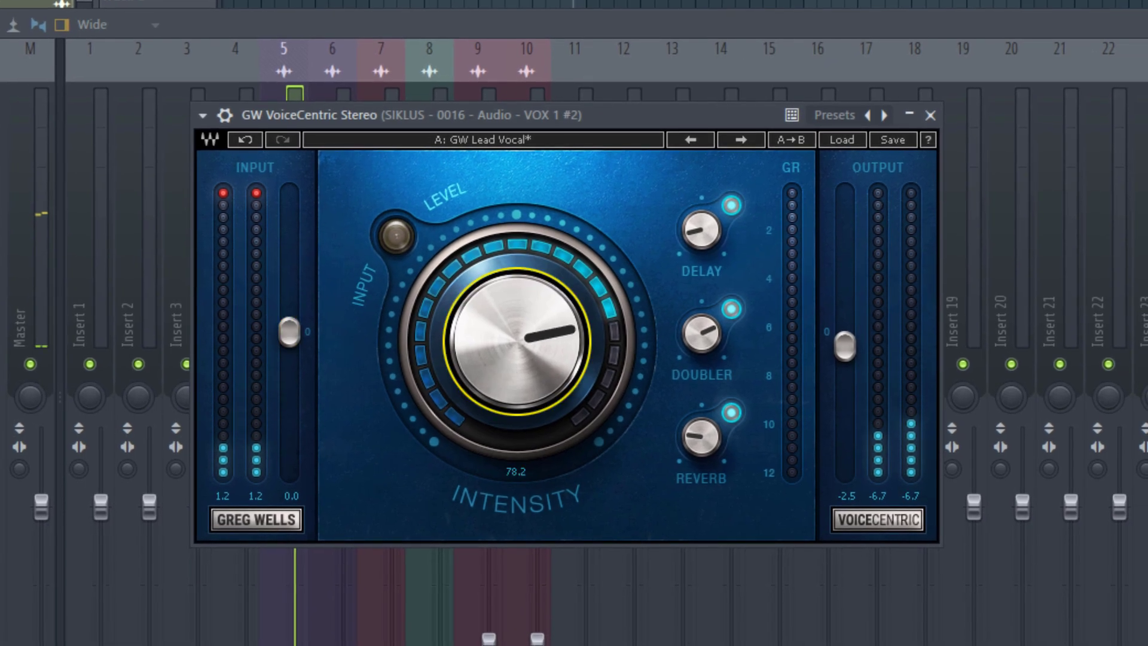
Step: Set the GW VoiceCentric intensity to 79.6
left_click_drag(518, 341, 518, 338)
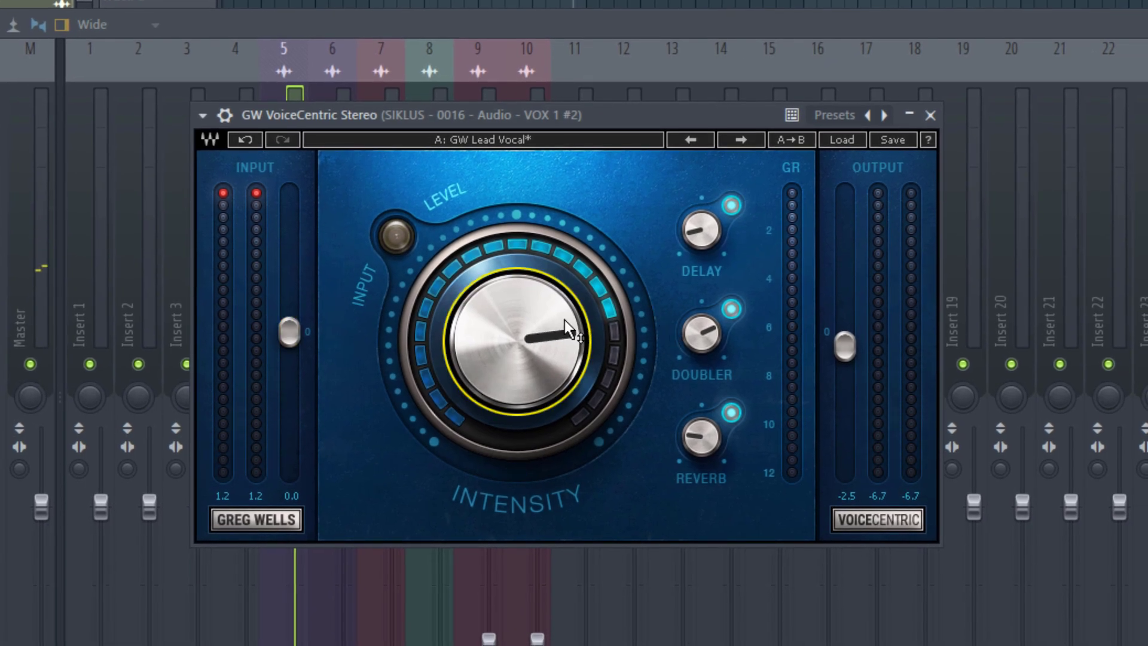
mouse_move(564, 321)
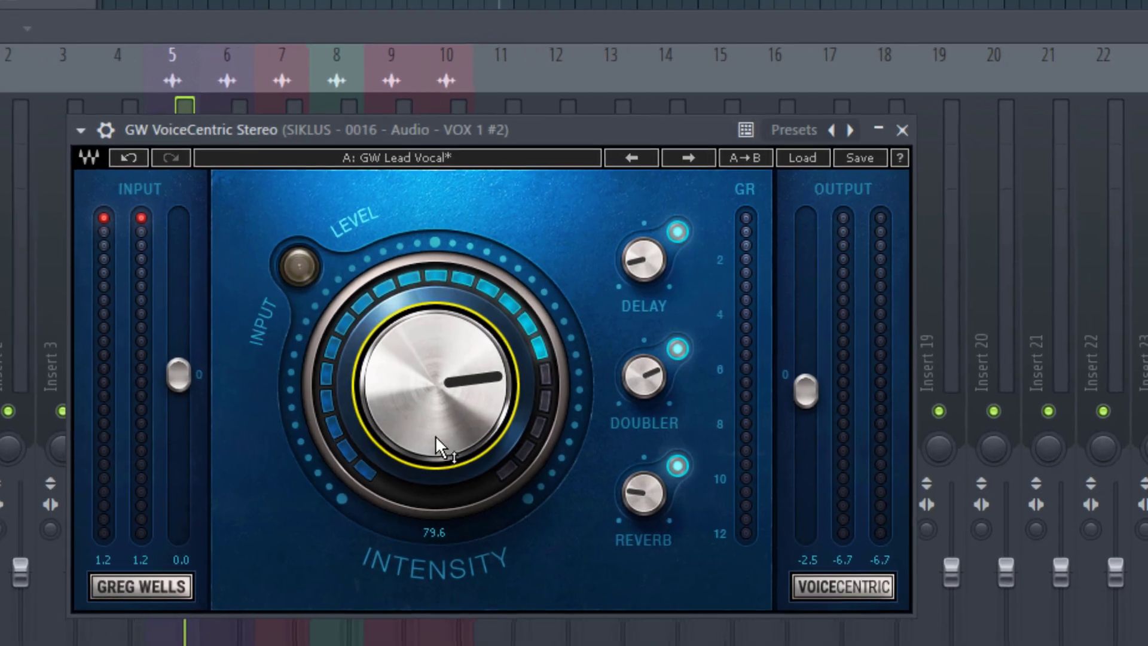
mouse_move(701, 230)
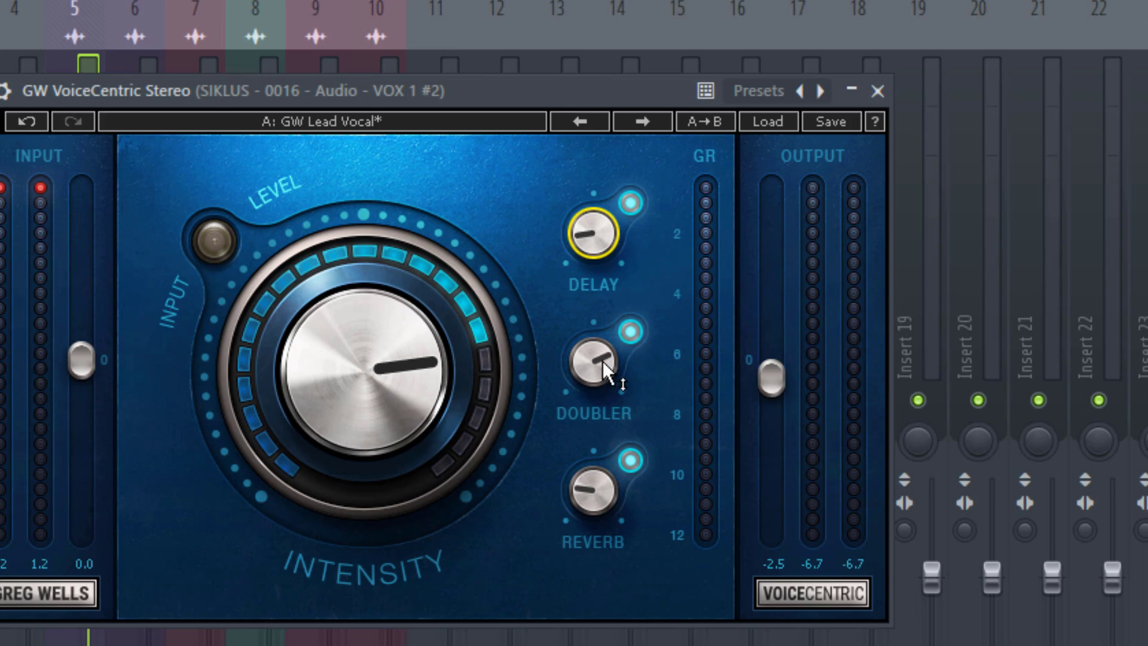
Step: Compare the VoiceCentric doubler off and on, set its amount slightly above -8.0, and fine-tune the reverb
left_click(632, 331)
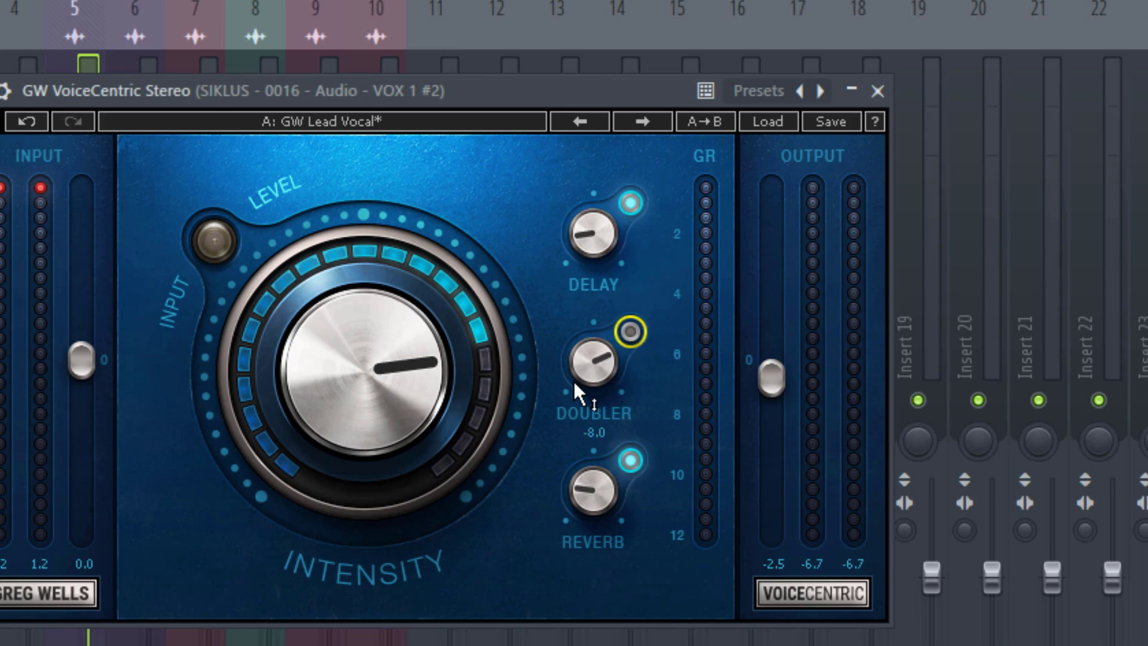
left_click_drag(601, 374, 600, 413)
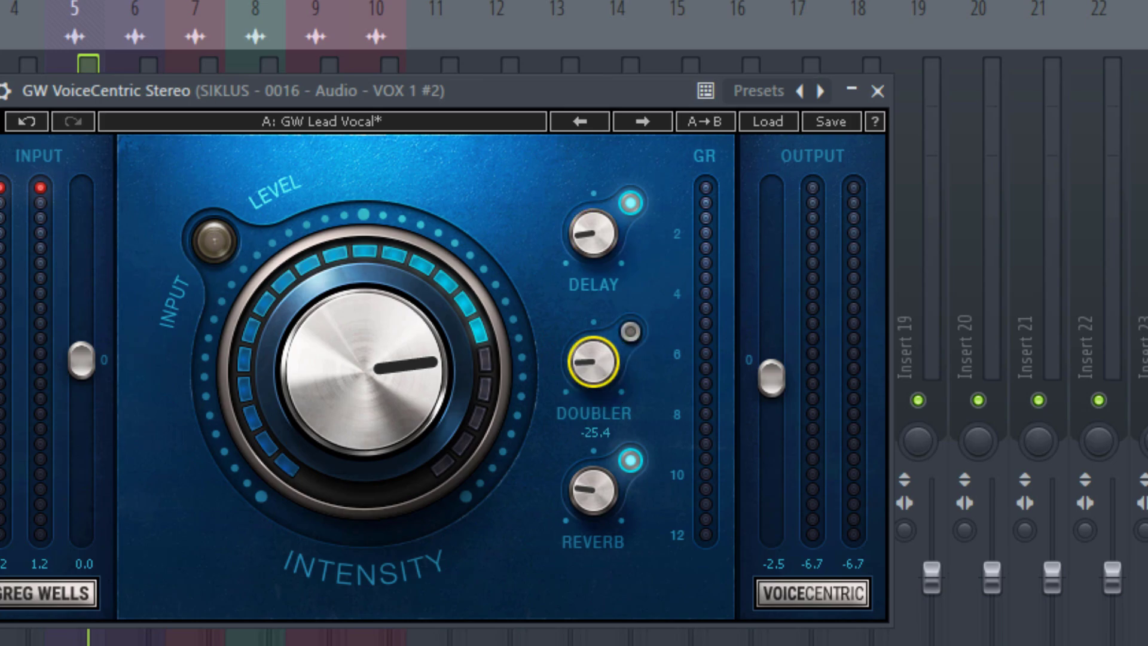
left_click(632, 331)
left_click_drag(594, 363, 593, 294)
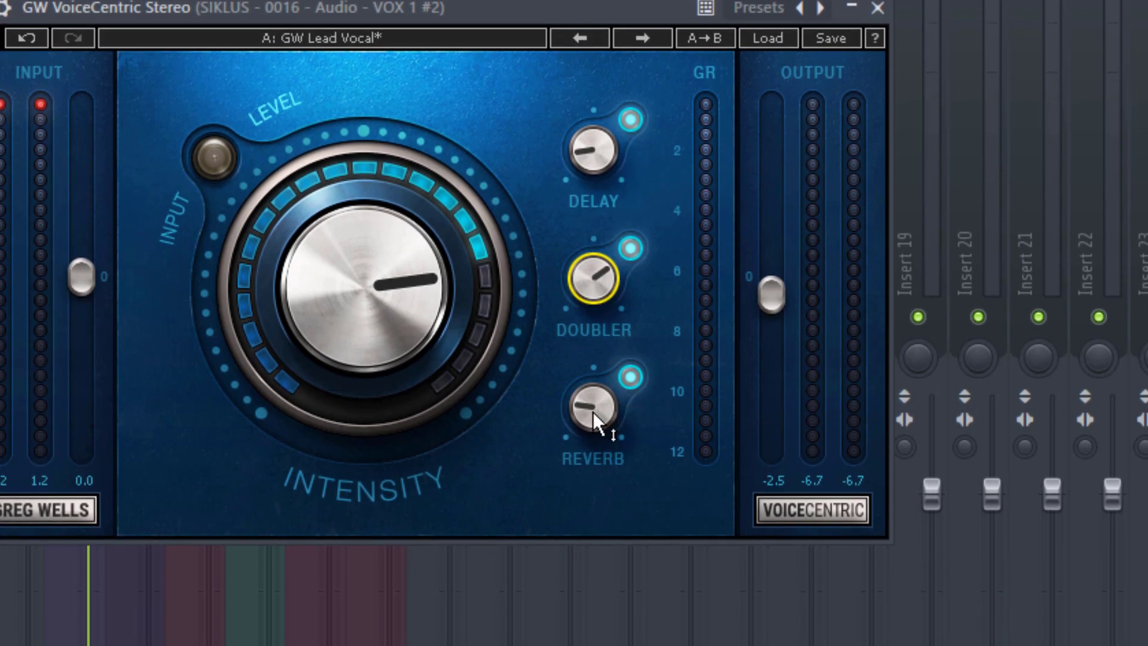
left_click_drag(594, 495, 594, 495)
left_click_drag(593, 406, 593, 402)
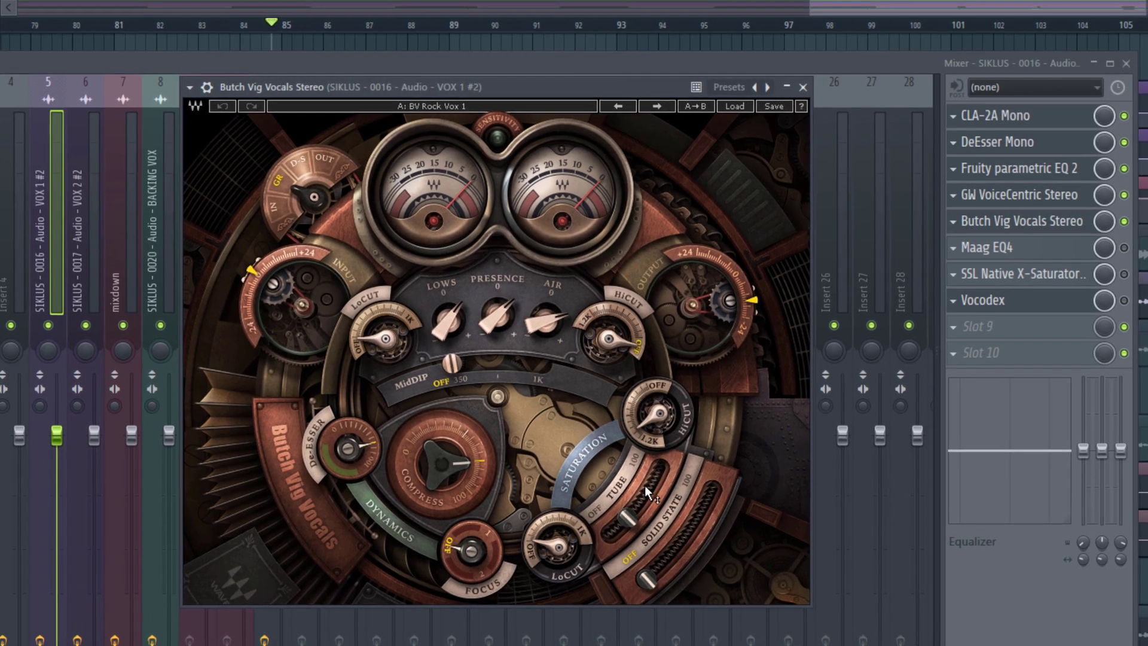
Step: Boost Air to 5.3 in Butch Vig Vocals and set the EQ section's HiCut just below its off position
left_click_drag(571, 302, 571, 290)
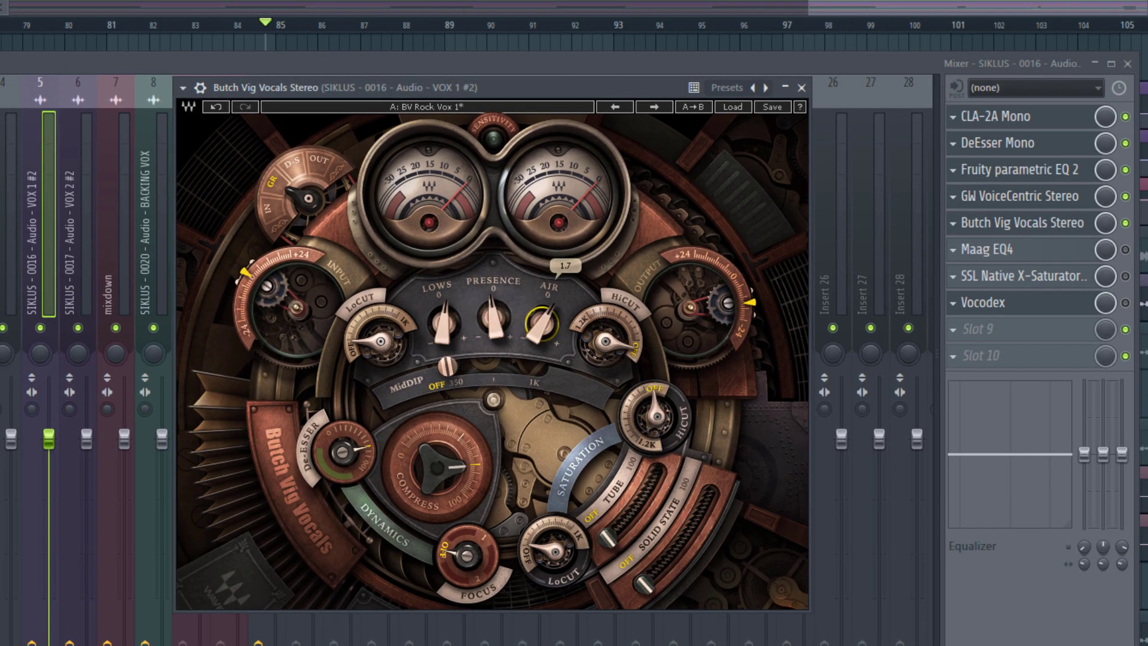
left_click(460, 332)
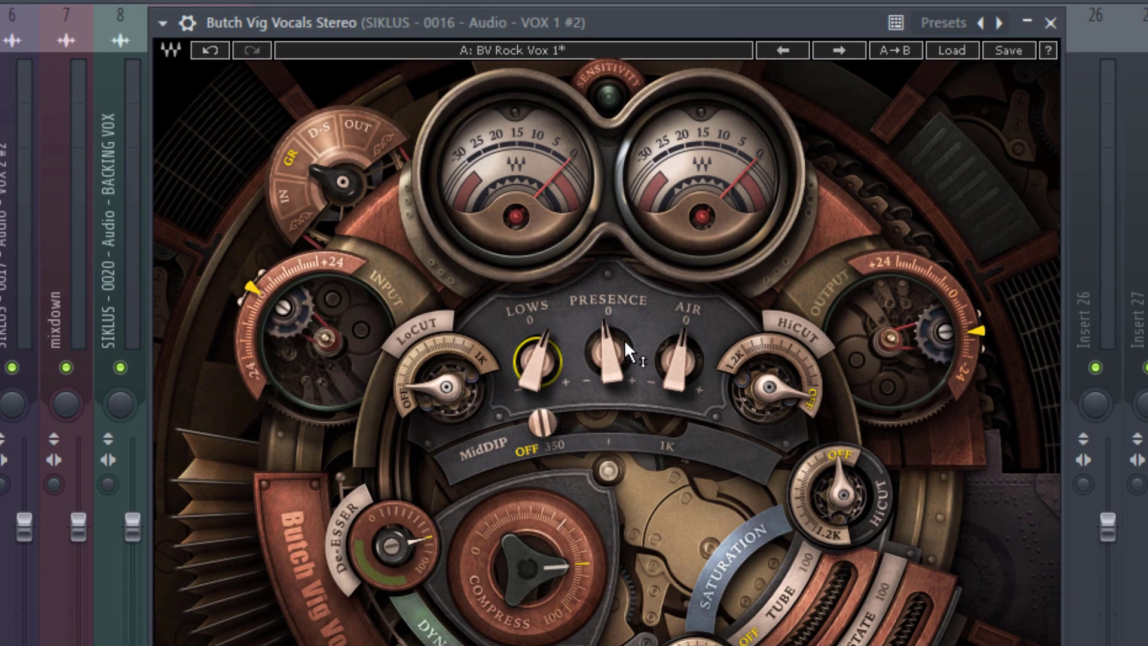
left_click_drag(625, 342, 691, 317)
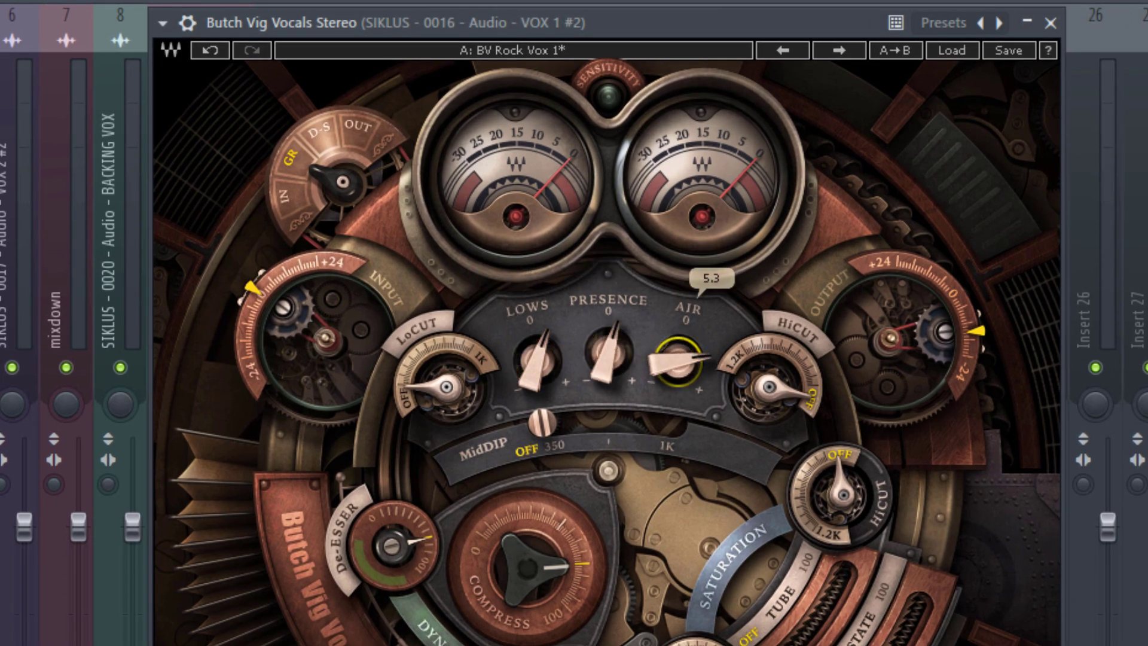
left_click_drag(679, 361, 680, 370)
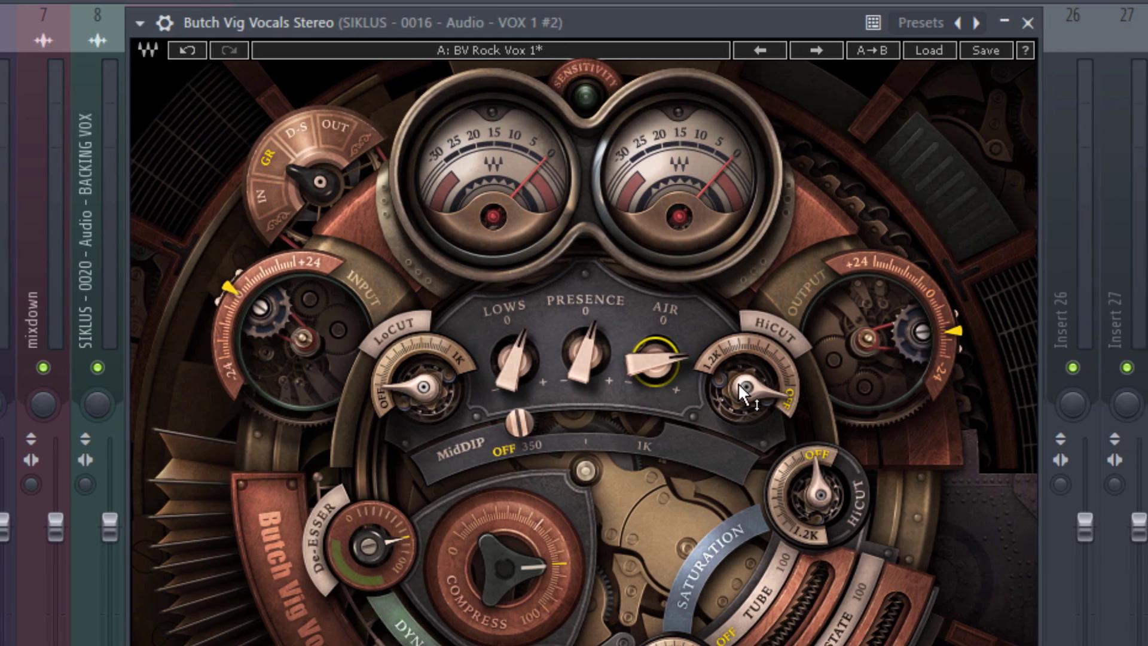
left_click_drag(771, 390, 770, 397)
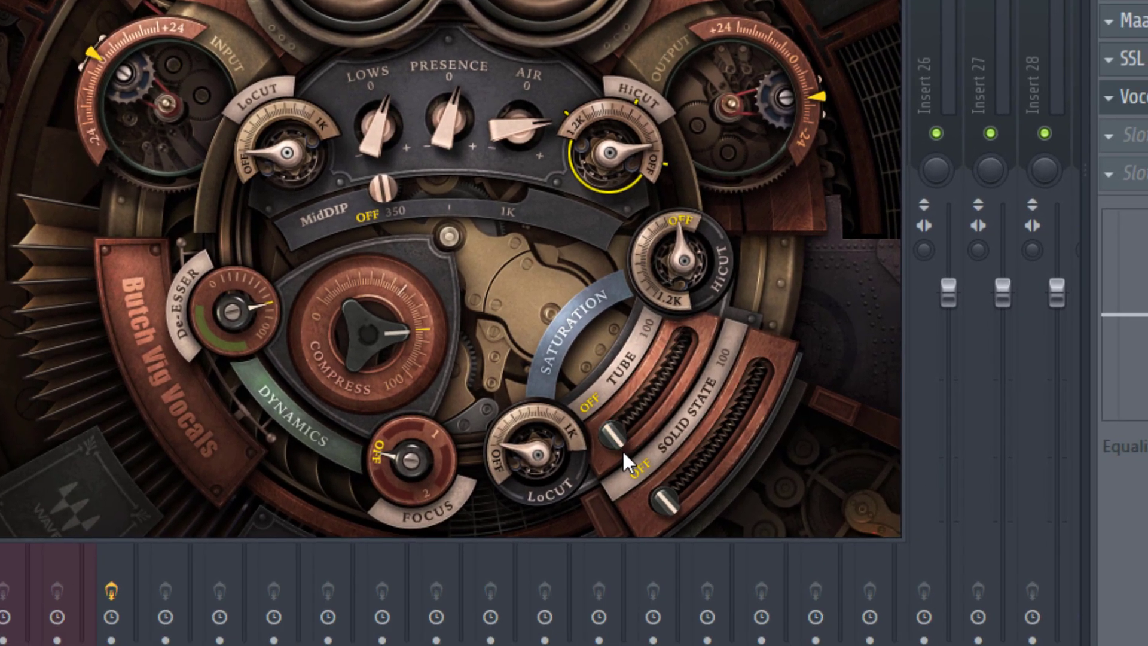
Step: Set the Tube saturation to about 35 and the saturation HiCut to 9572.2 in Butch Vig Vocals
left_click_drag(621, 443, 644, 404)
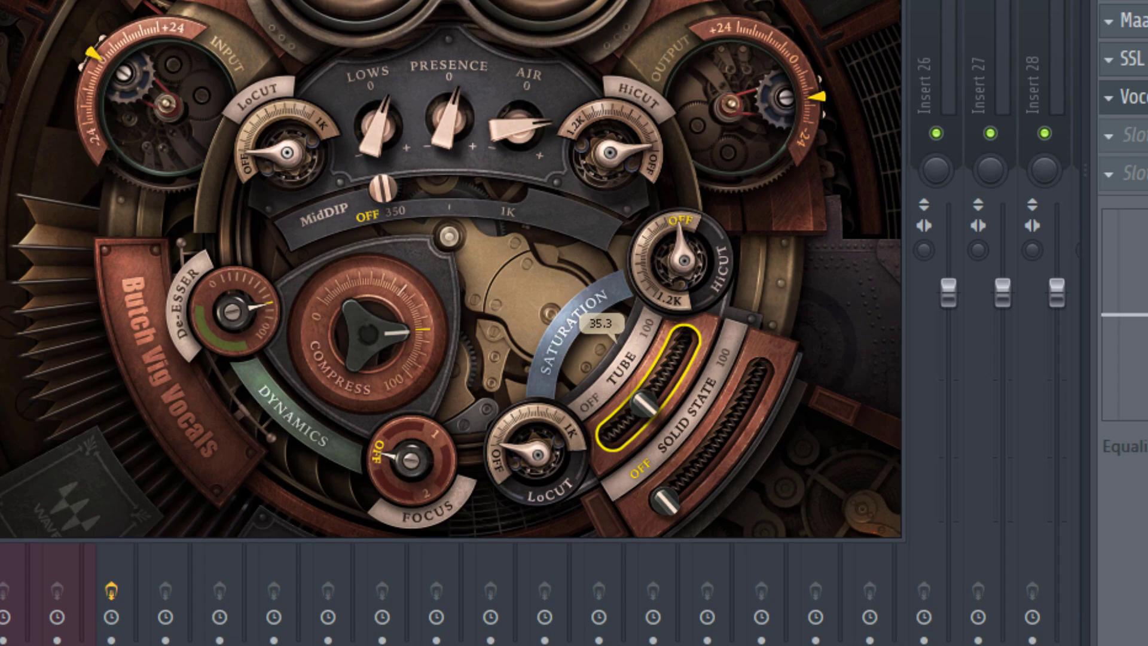
left_click_drag(661, 413, 660, 418)
left_click_drag(684, 259, 683, 264)
left_click_drag(664, 317, 664, 339)
left_click_drag(631, 478, 633, 475)
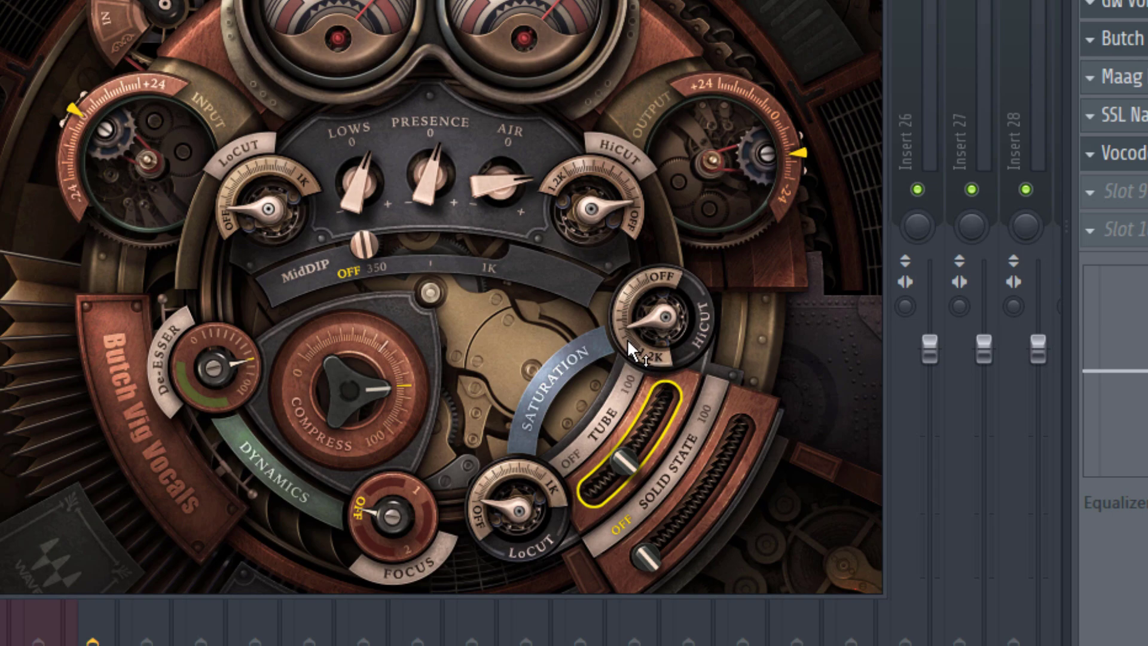
left_click_drag(665, 328, 661, 324)
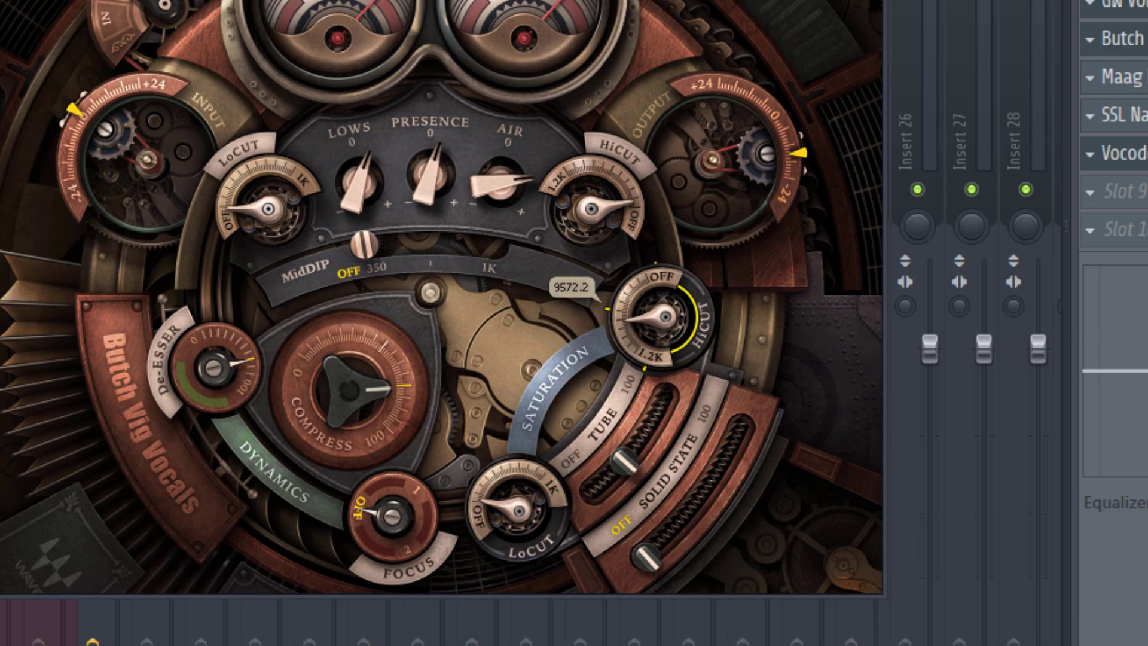
Step: Raise Presence to 2.1 in Butch Vig Vocals
left_click_drag(431, 179, 431, 174)
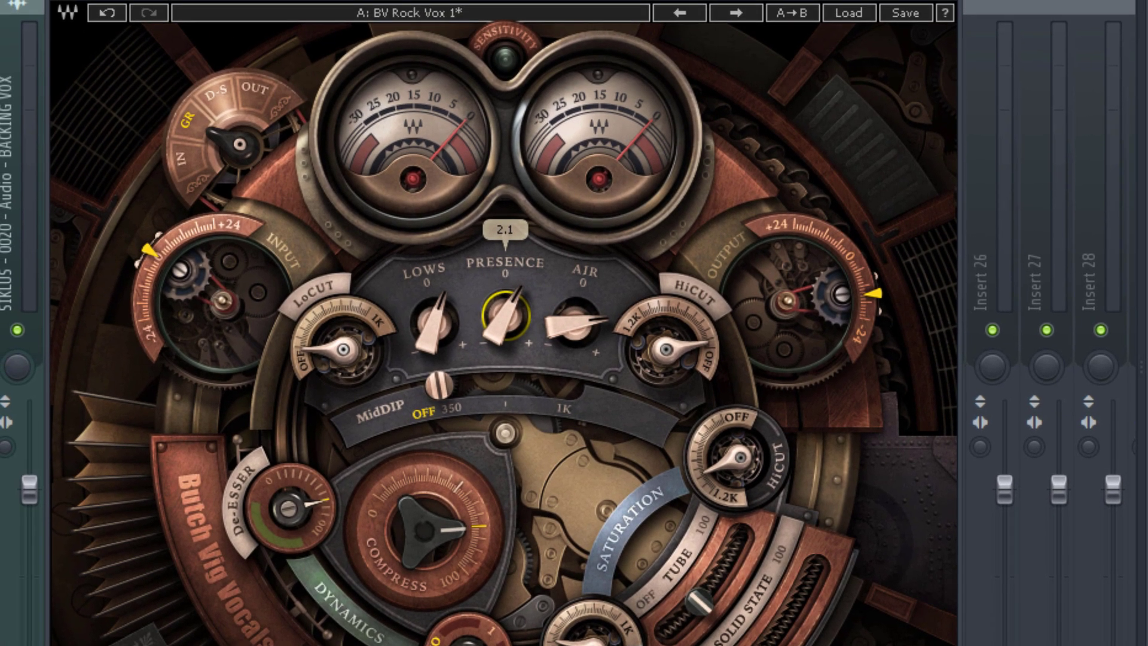
Step: Fine-tune Presence, Air and the de-esser in Butch Vig Vocals and switch the effect back on after bypassing it
left_click_drag(506, 315, 506, 312)
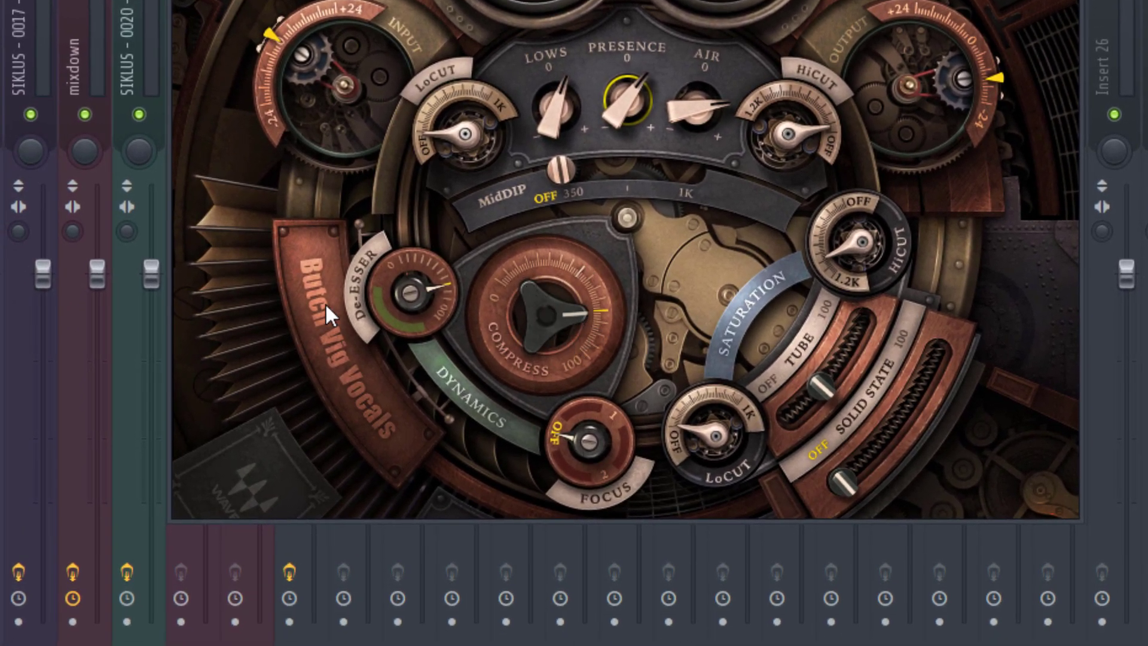
left_click_drag(409, 292, 409, 291)
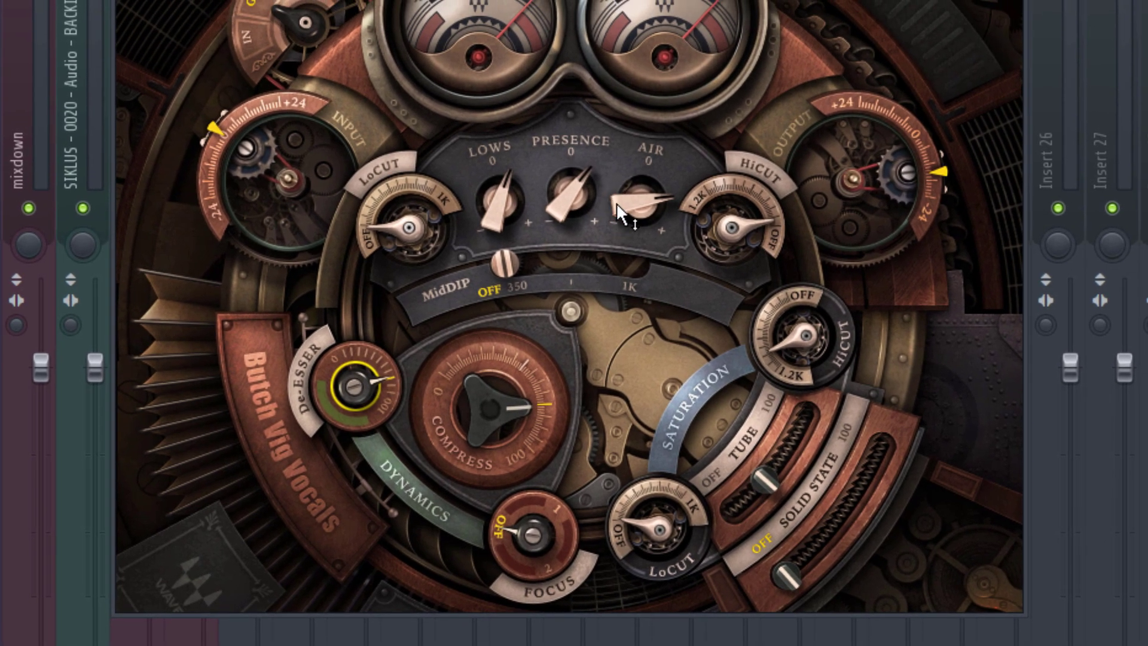
left_click_drag(697, 110, 697, 109)
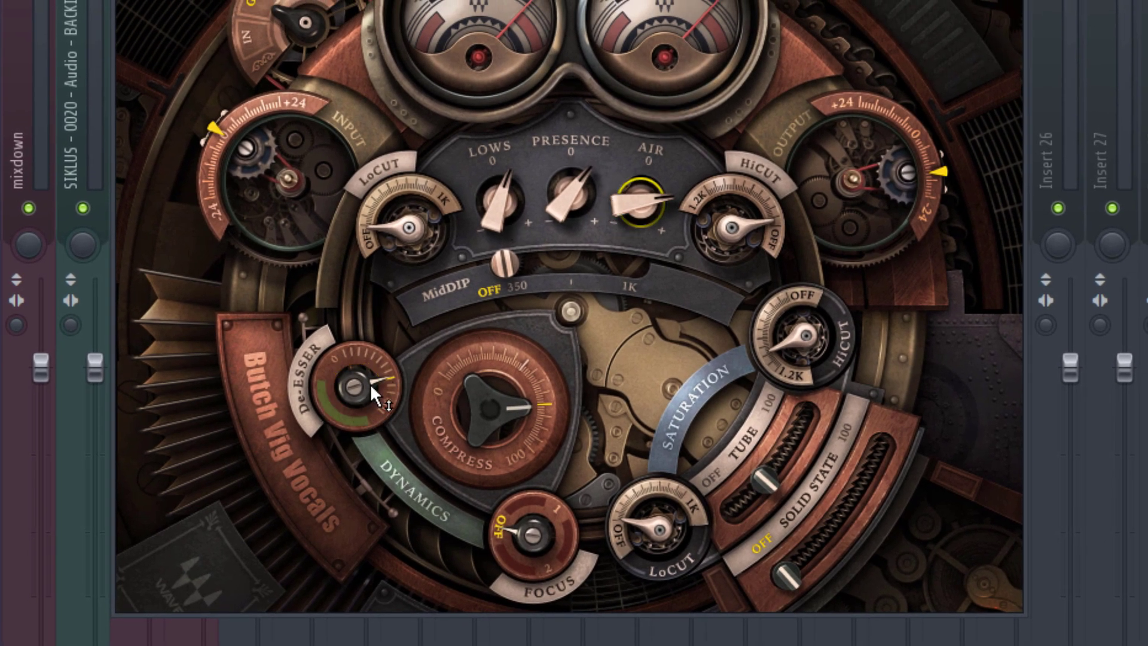
left_click_drag(369, 383, 360, 383)
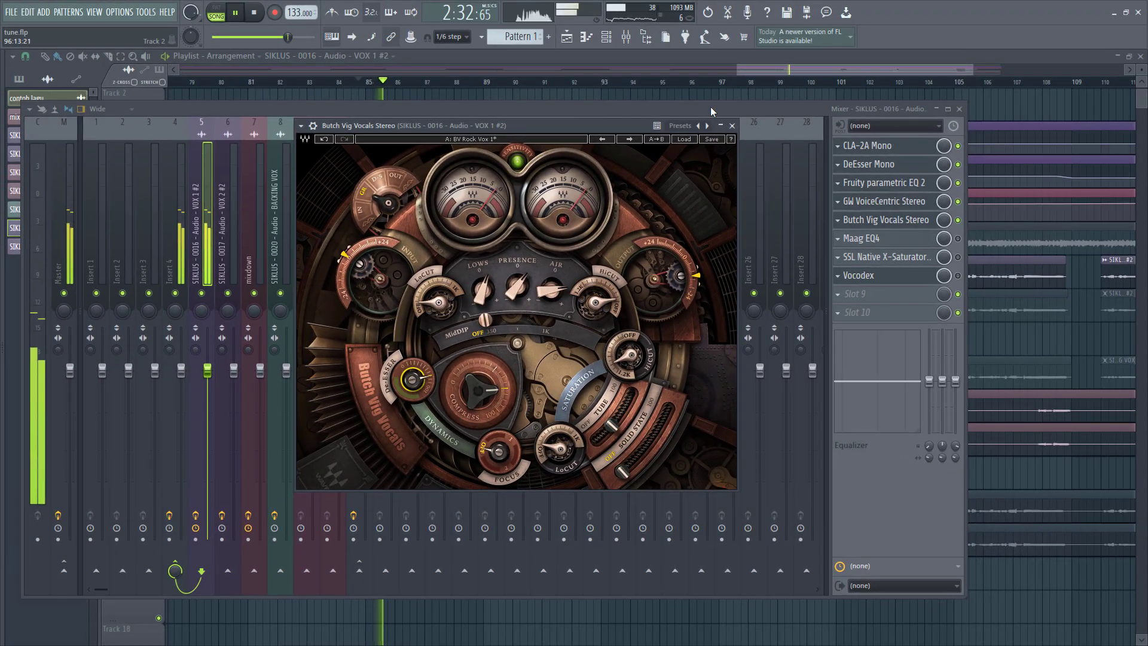
left_click(711, 107)
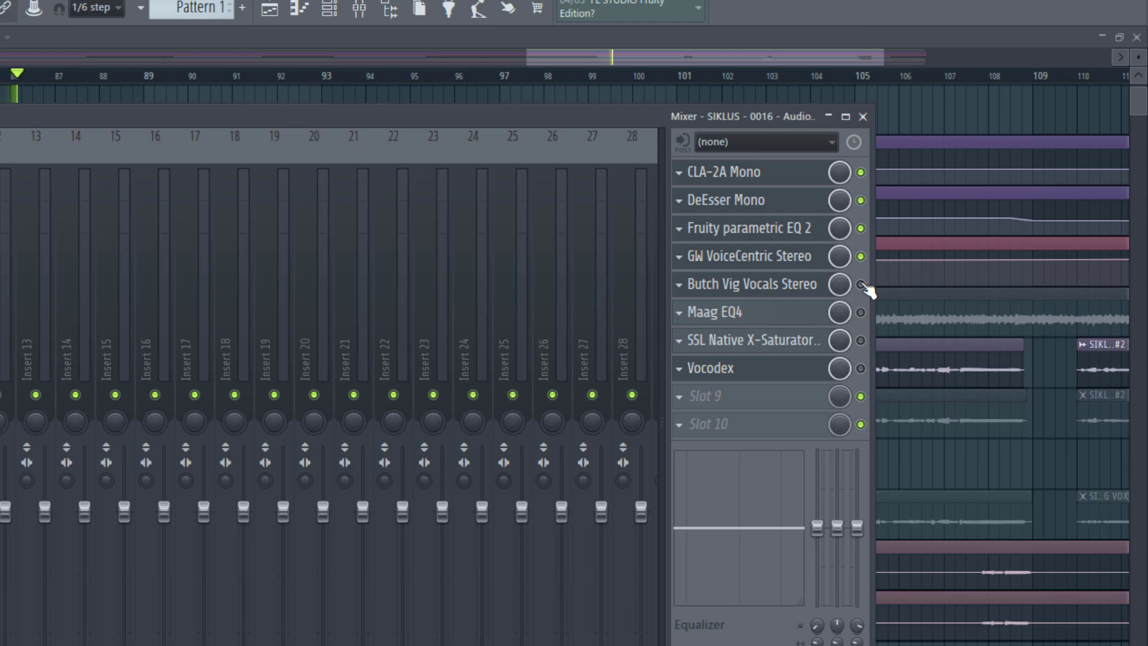
left_click(862, 284)
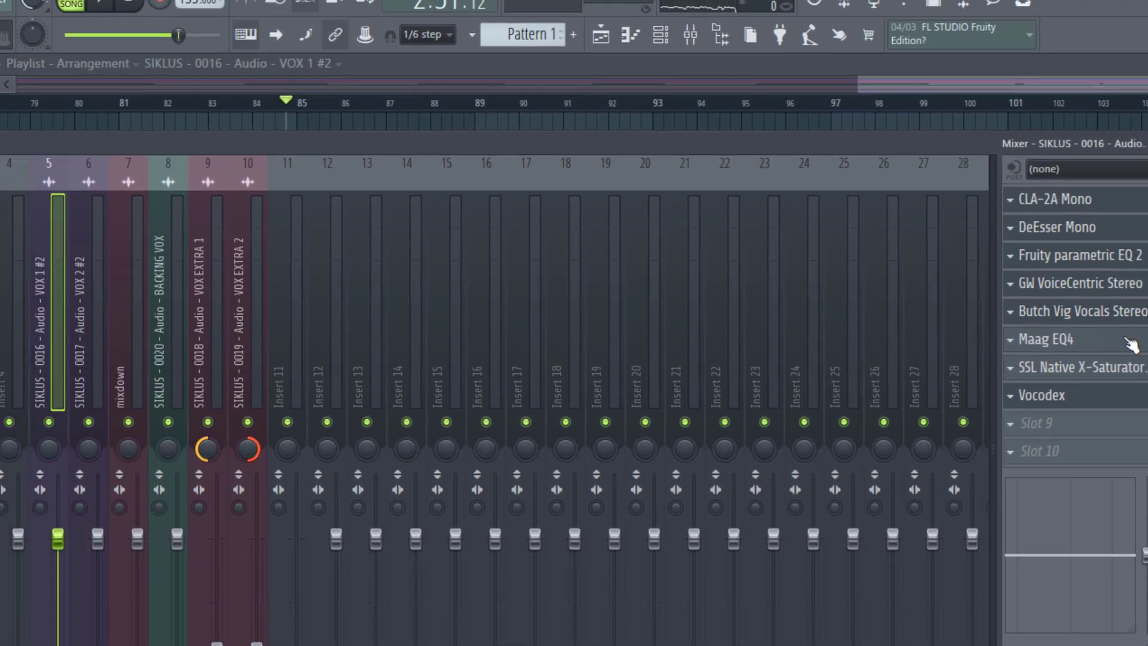
Step: Open Maag EQ4 on VOX 1 #2, set Air Gain to about 8 and the Sub band to slightly above +3
left_click(795, 312)
left_click_drag(262, 161, 767, 239)
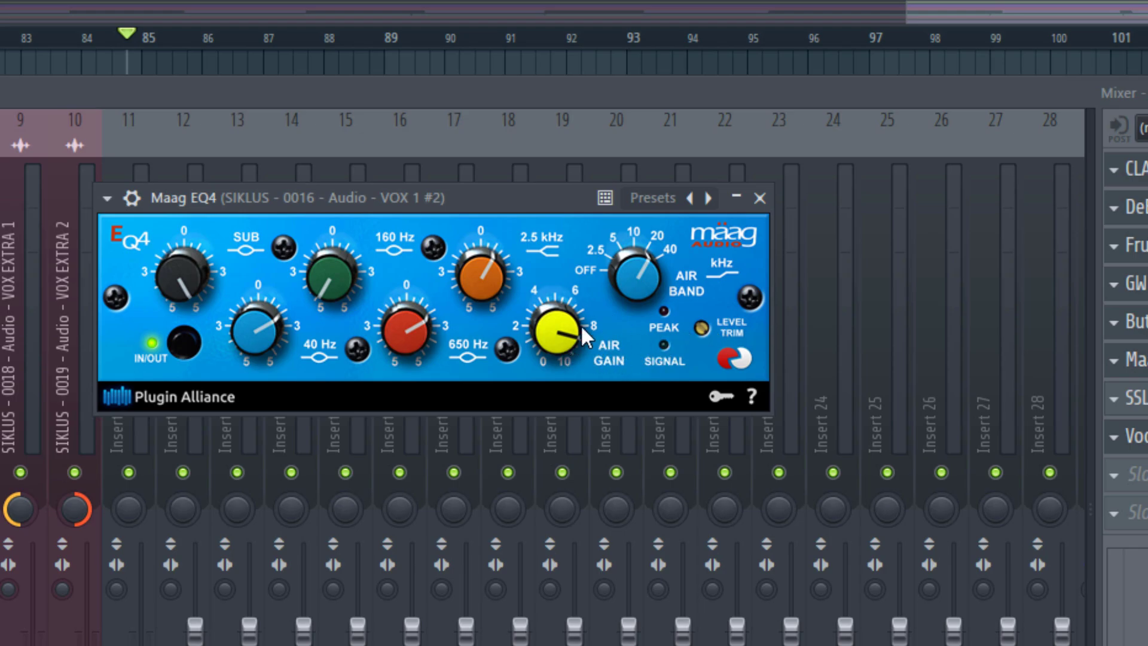
key("space")
mouse_move(577, 320)
left_mouse_down()
mouse_move(564, 307)
mouse_move(583, 332)
mouse_move(579, 320)
left_mouse_up()
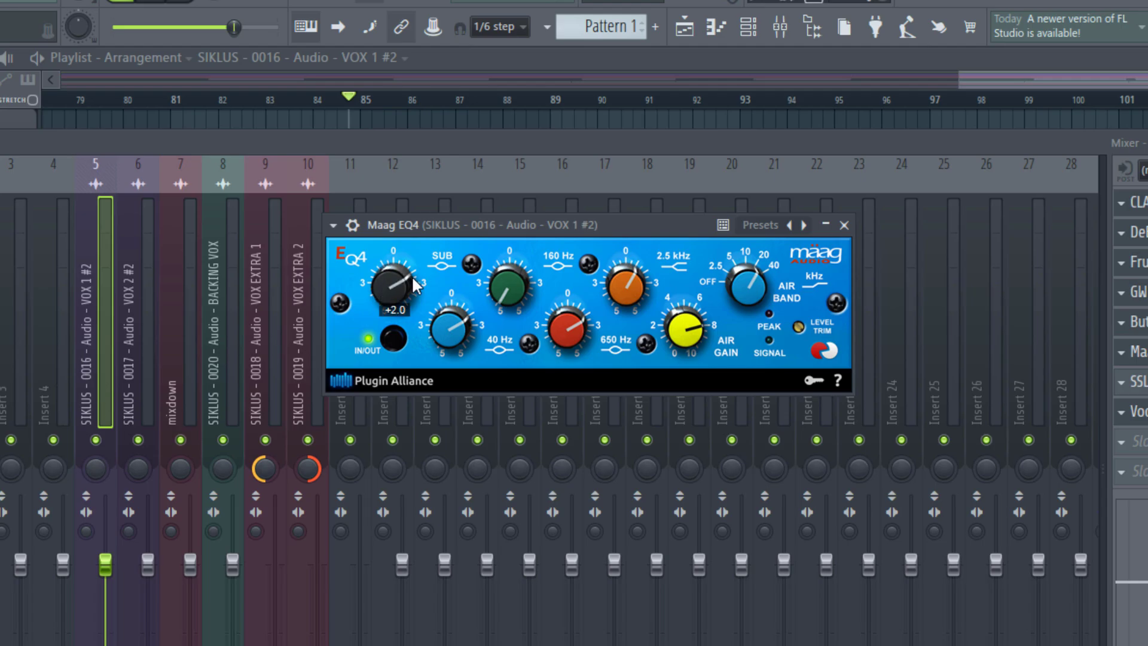
left_click_drag(383, 293, 412, 279)
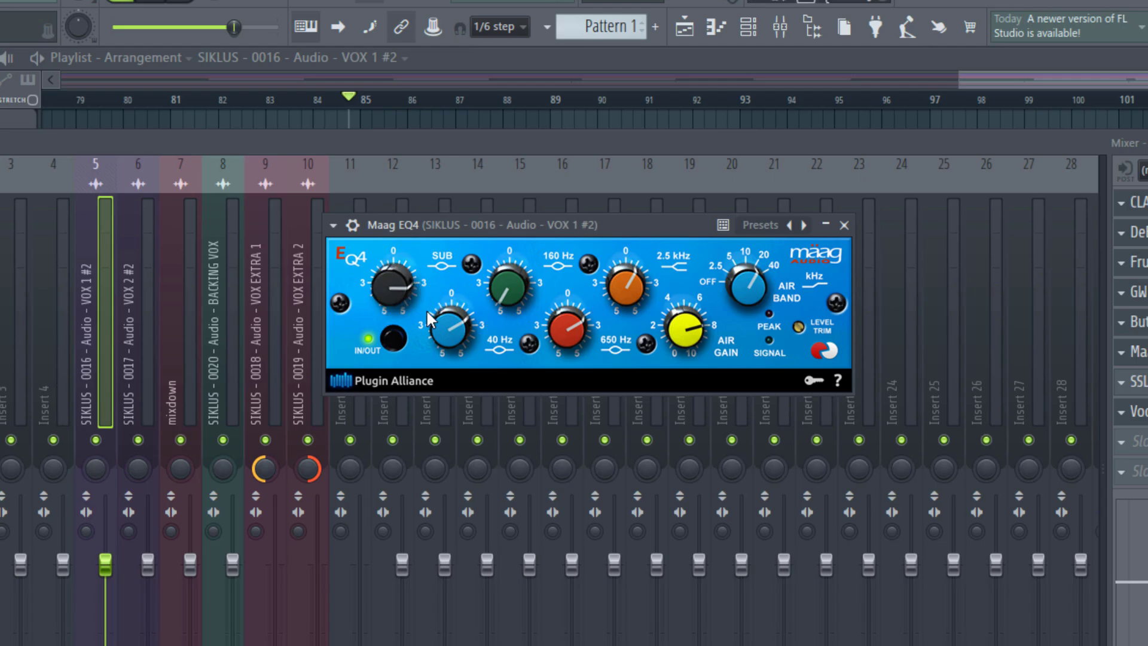
Step: Play the vocal in short passes and check the Peak and Signal lights in Maag EQ4
key("space")
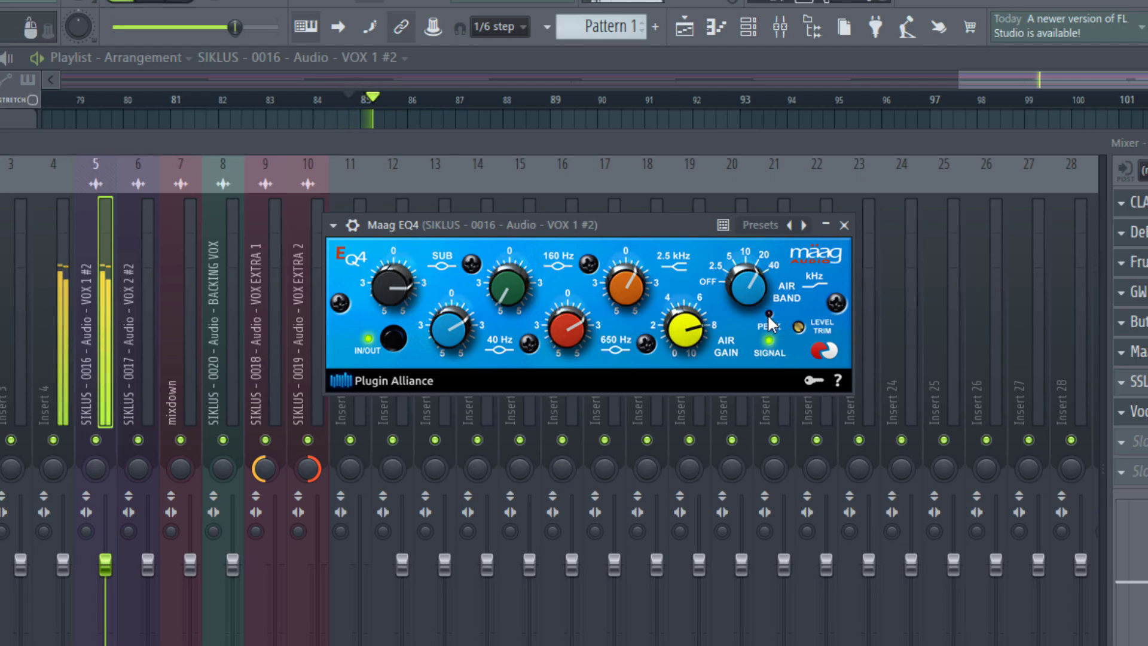
key("space")
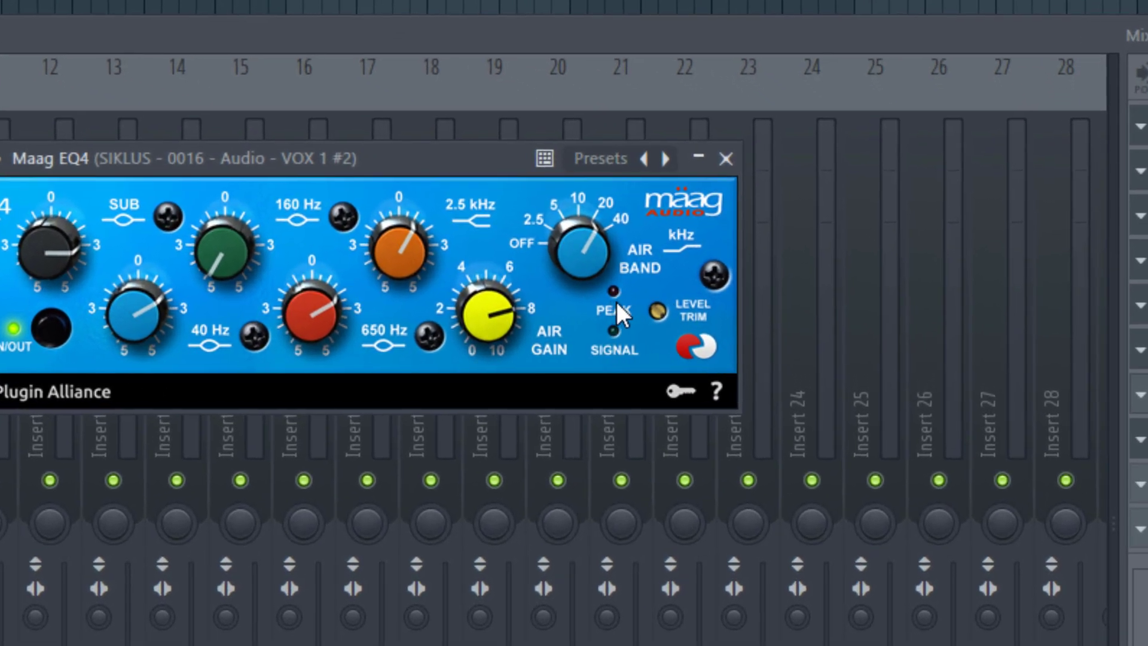
key("space")
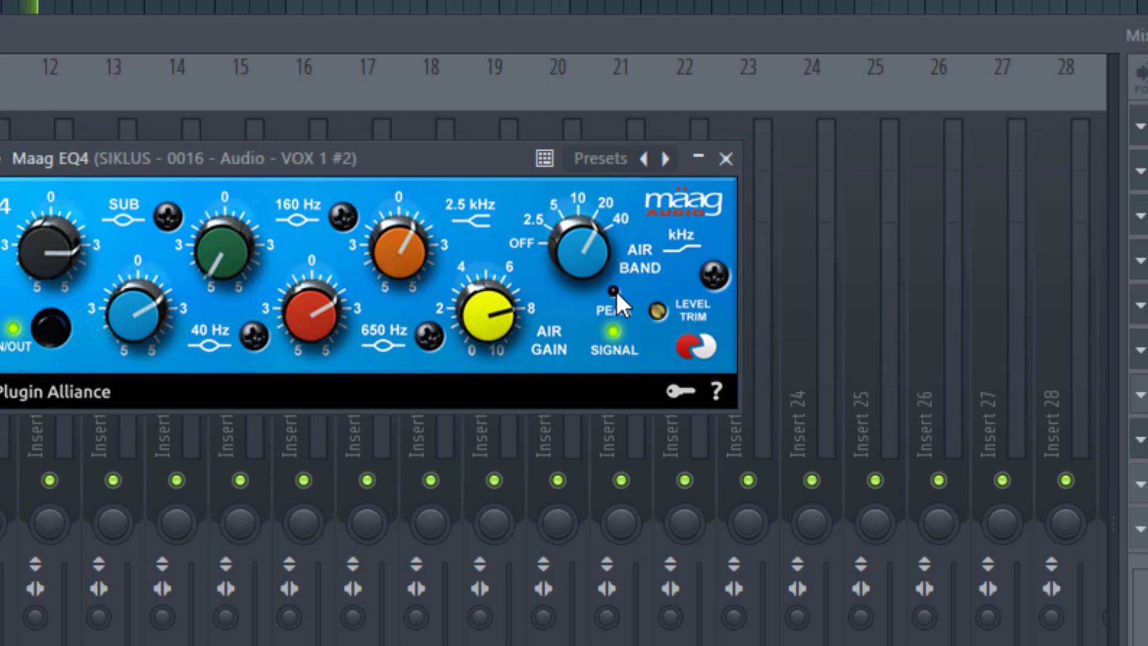
key("space")
Step: Reopen Butch Vig Vocals on VOX 1 #2 and fine-tune its output level against playback
left_click(1141, 287)
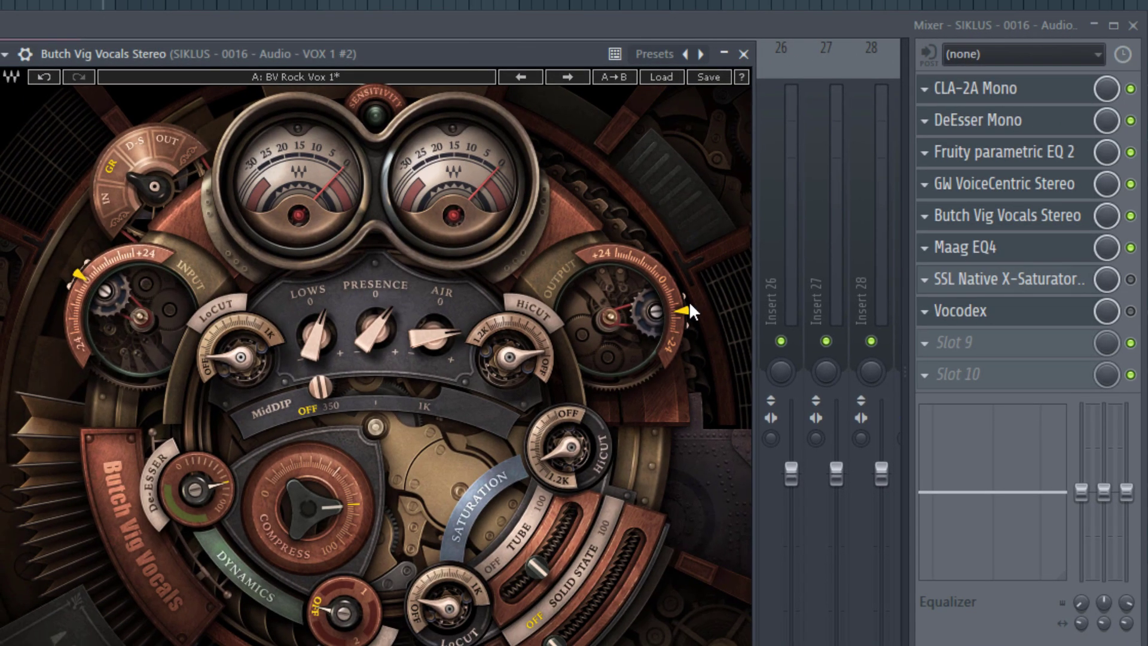
key("space")
left_click_drag(680, 317, 680, 316)
key("space")
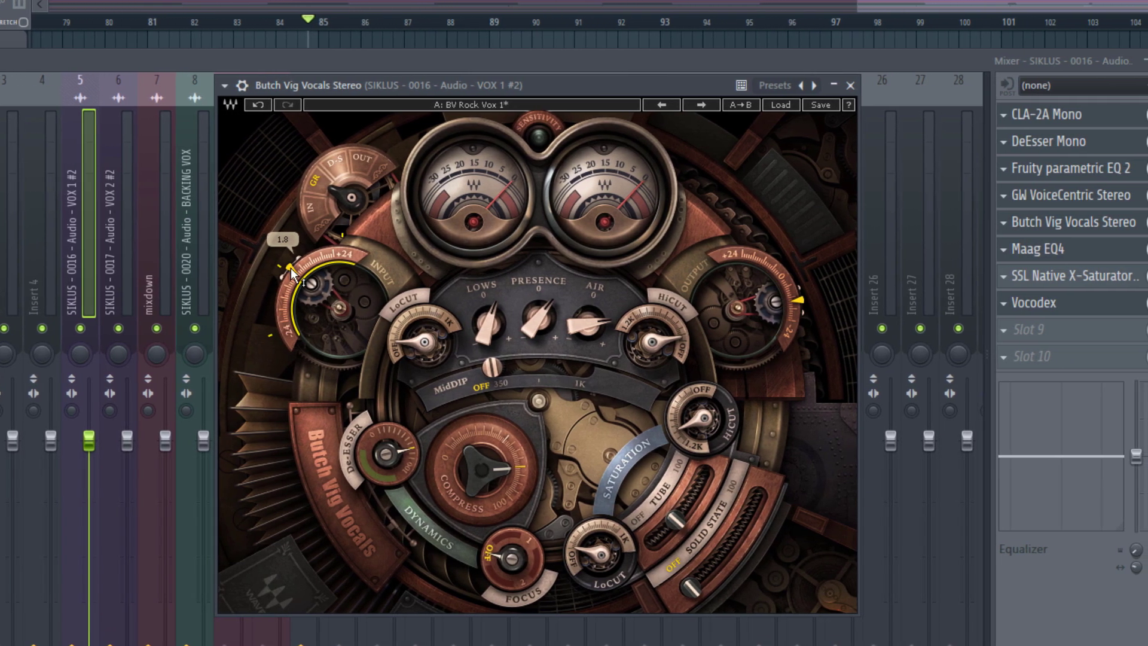
key("space")
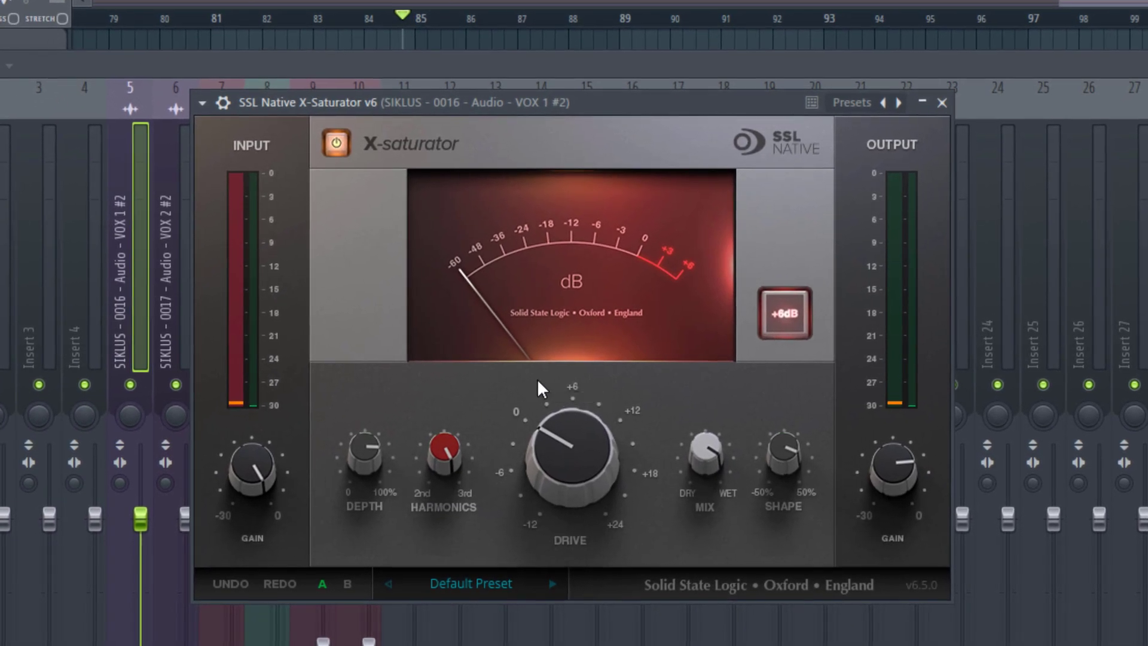
Step: Switch the whole effect chain of VOX 1 #2 back on
mouse_move(558, 416)
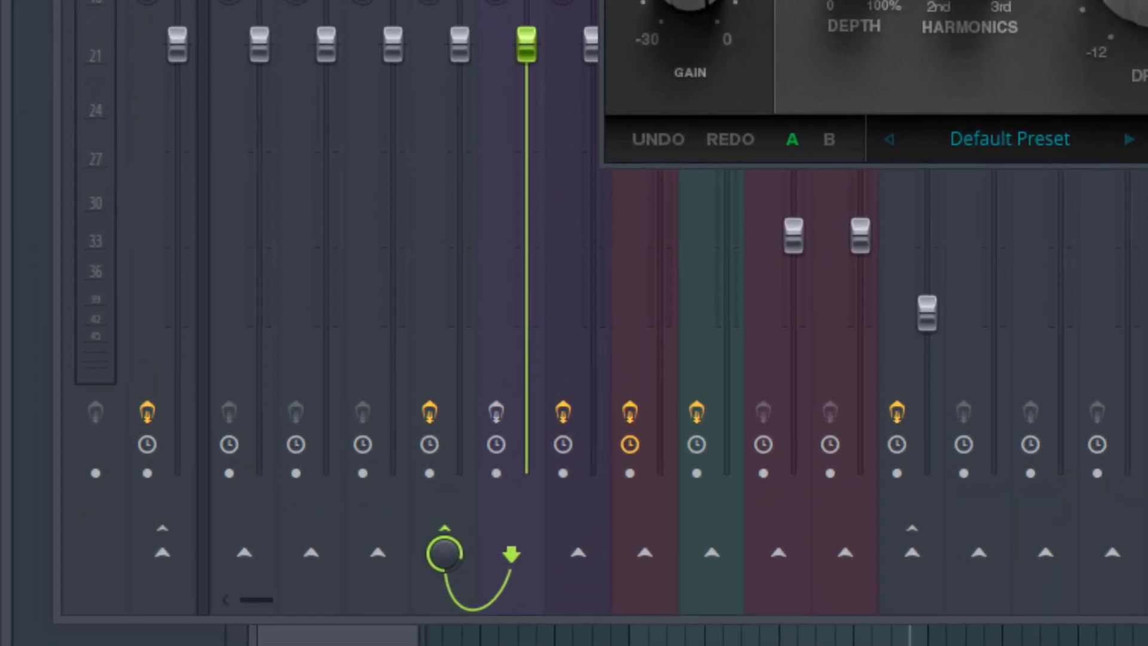
left_click(497, 414)
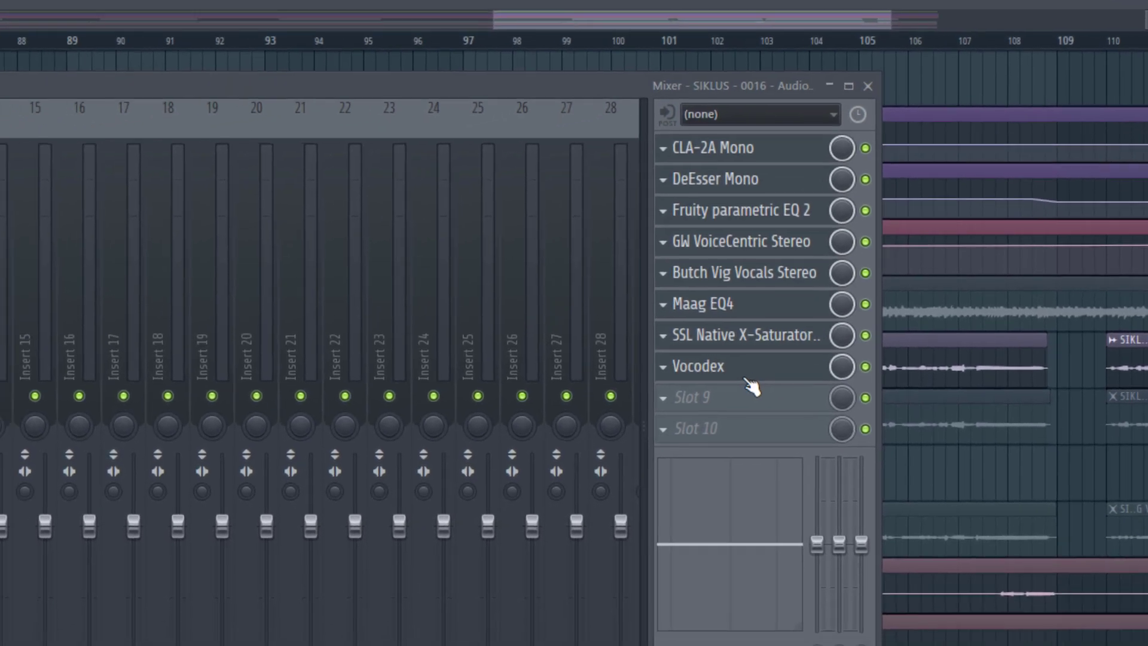
Step: Open Vocodex on VOX 1 #2, lower its added noise level slightly, and play the vocal to judge it
left_click(688, 396)
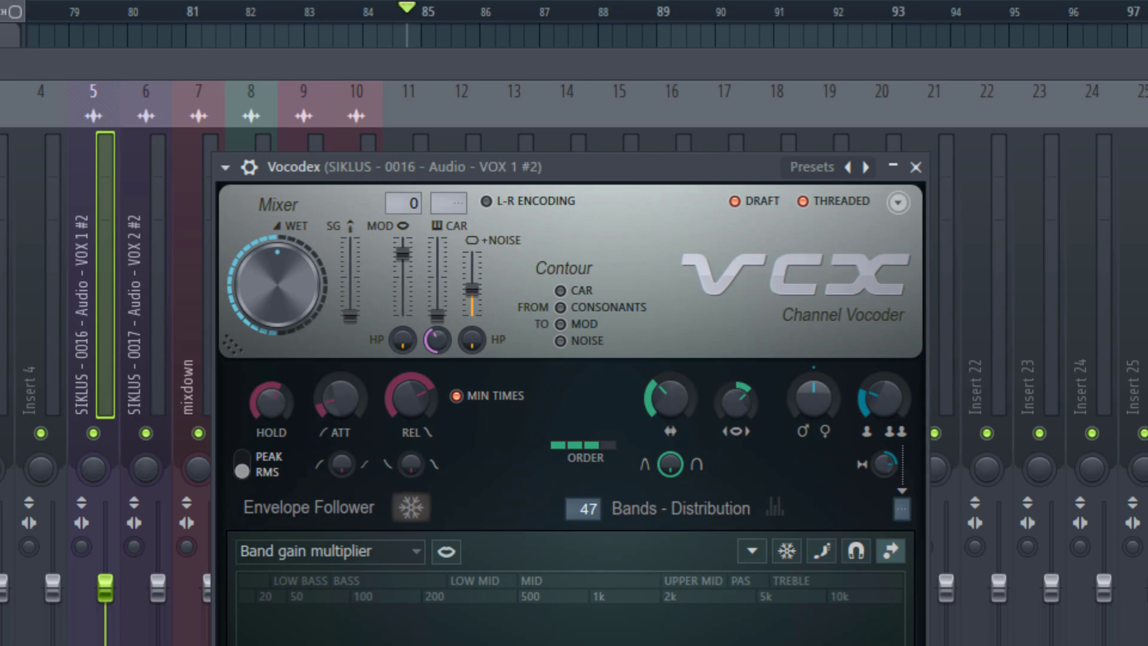
mouse_move(472, 290)
left_mouse_down()
mouse_move(472, 270)
mouse_move(473, 293)
left_mouse_up()
key("space")
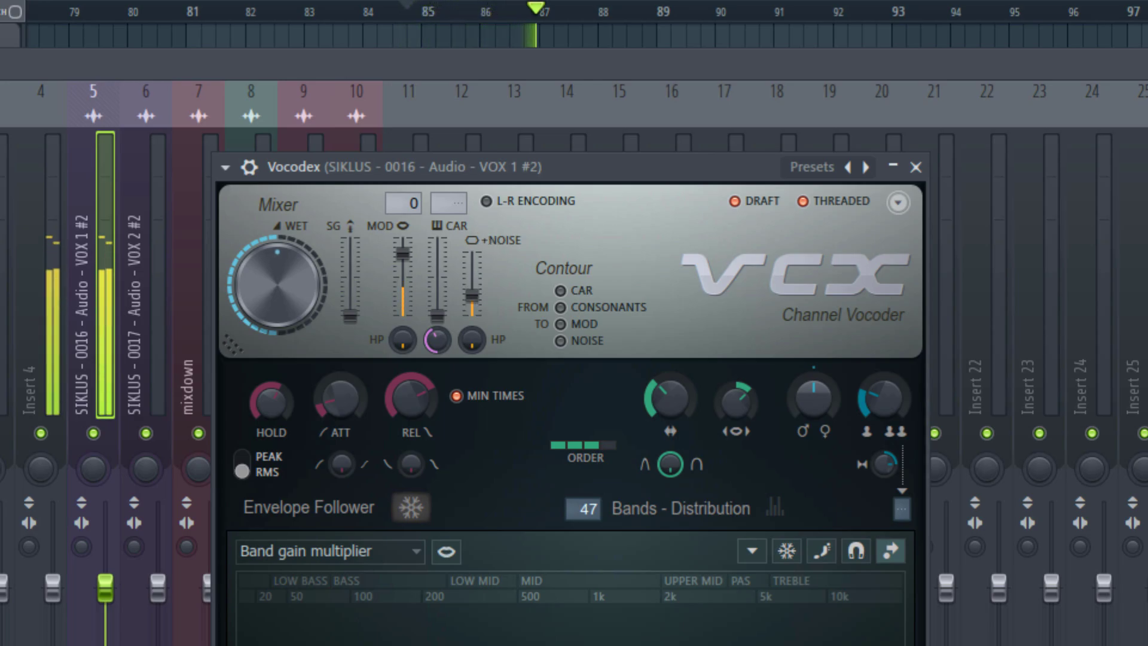
key("space")
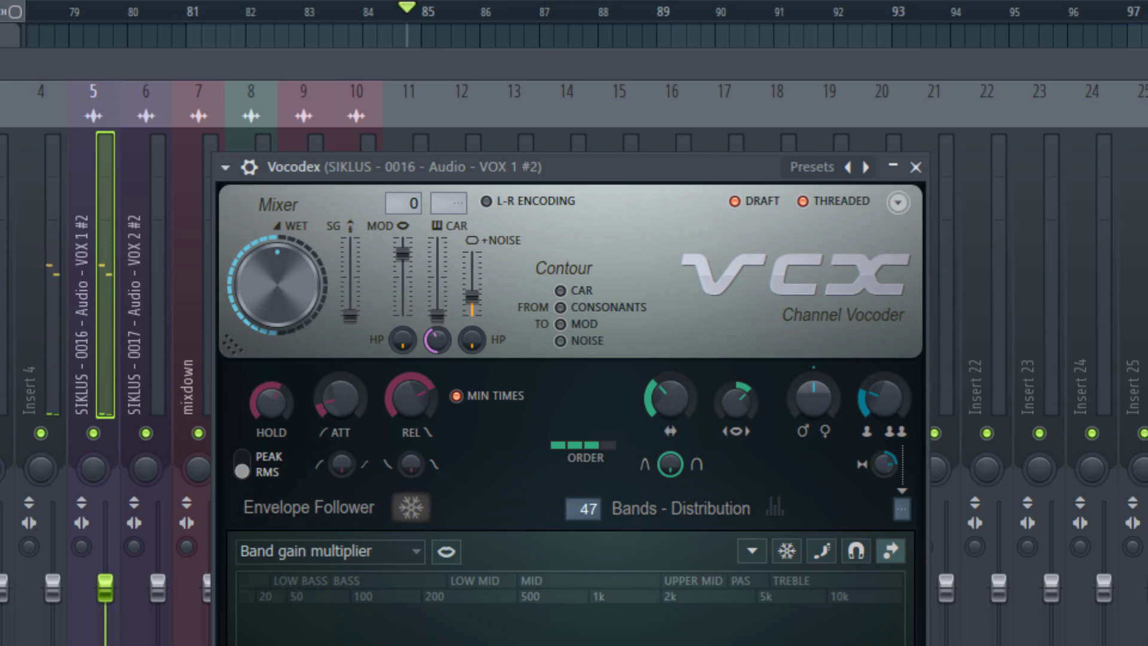
key("space")
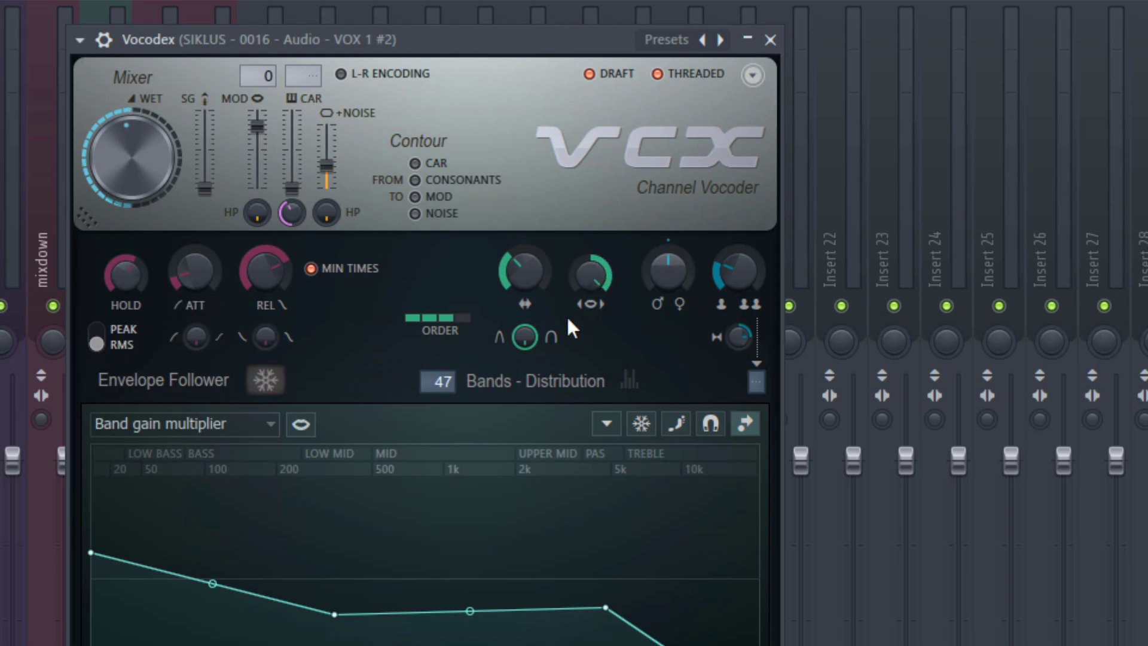
Step: Fine-tune the modulator bandwidth in Vocodex and go over the band gain multiplier curve
left_click_drag(591, 280, 592, 291)
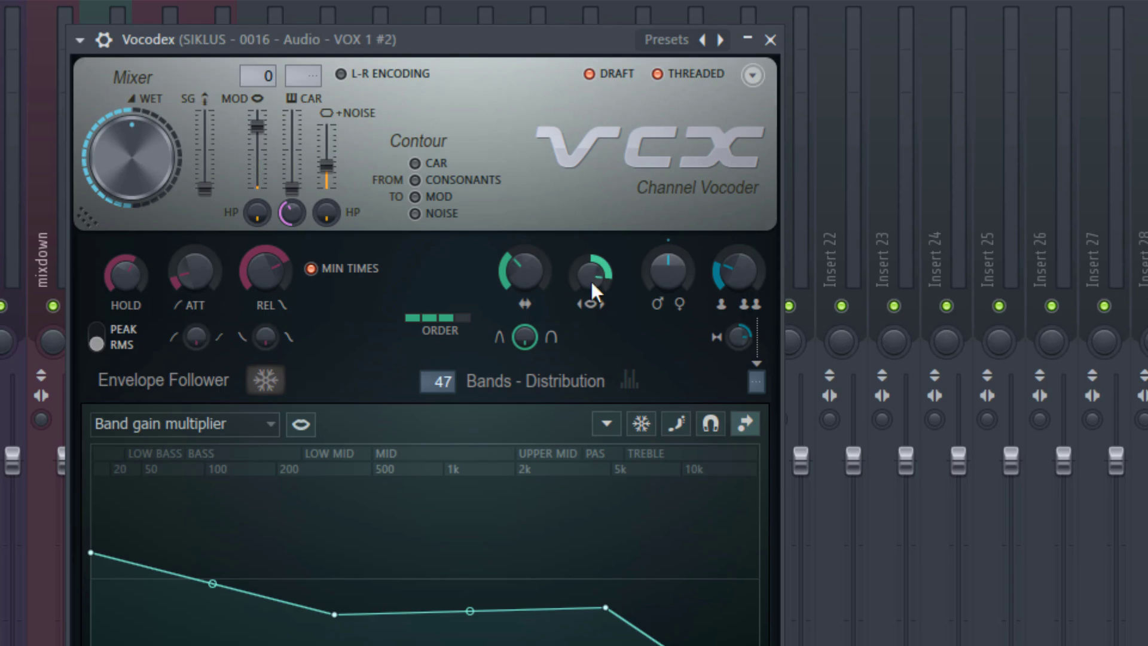
left_click_drag(591, 272, 591, 267)
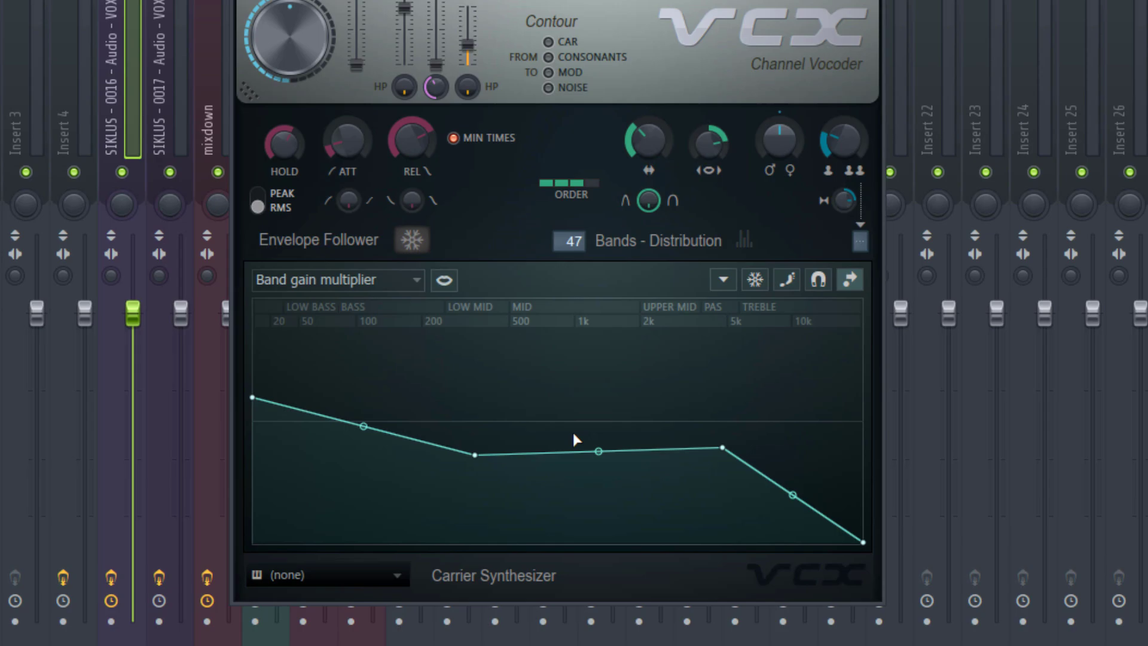
left_click_drag(573, 432, 671, 381)
left_click_drag(700, 324, 603, 359)
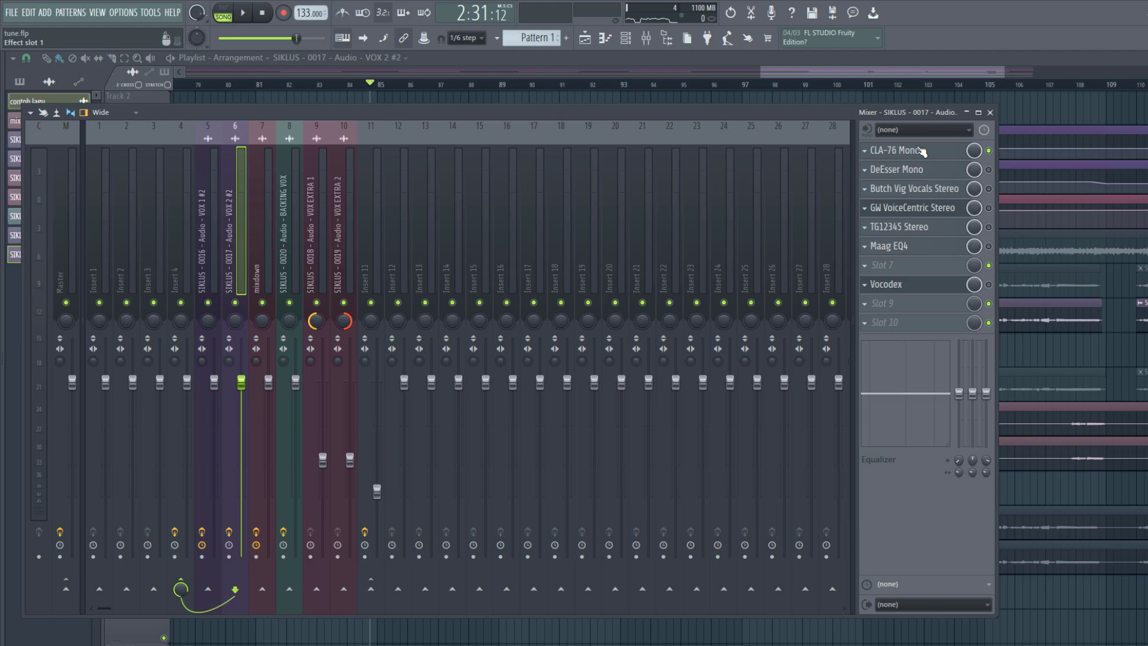
Step: Open CLA-76 Mono on VOX 2 #2 and examine its output, ratio, attack and release settings during playback
left_click(892, 146)
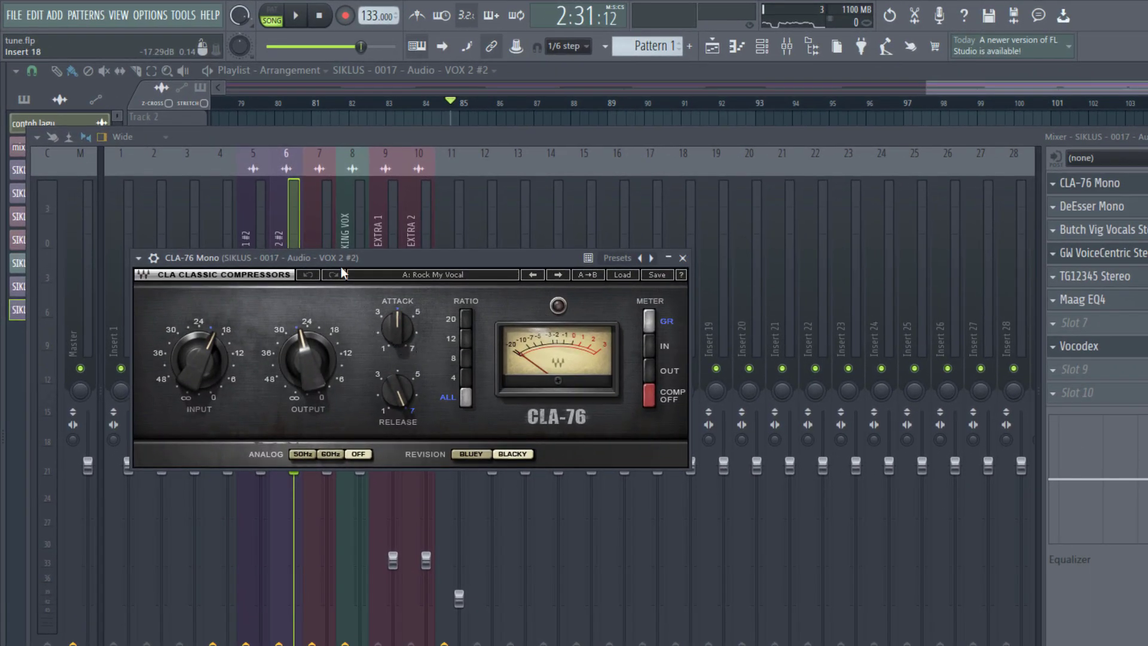
left_click_drag(286, 257, 371, 330)
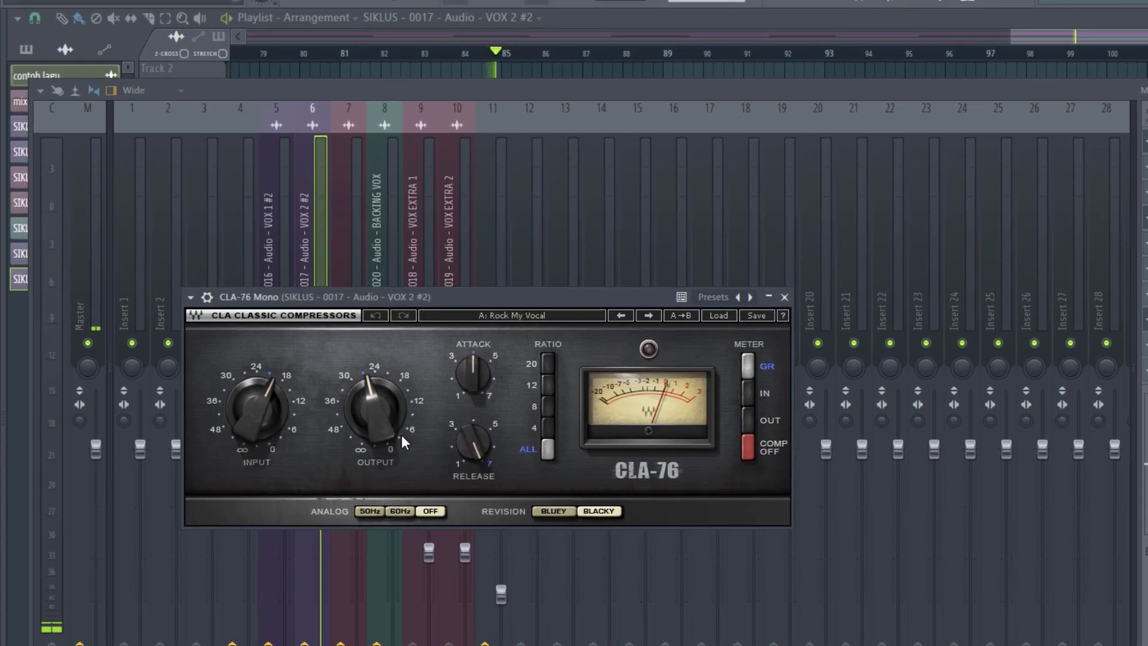
key("space")
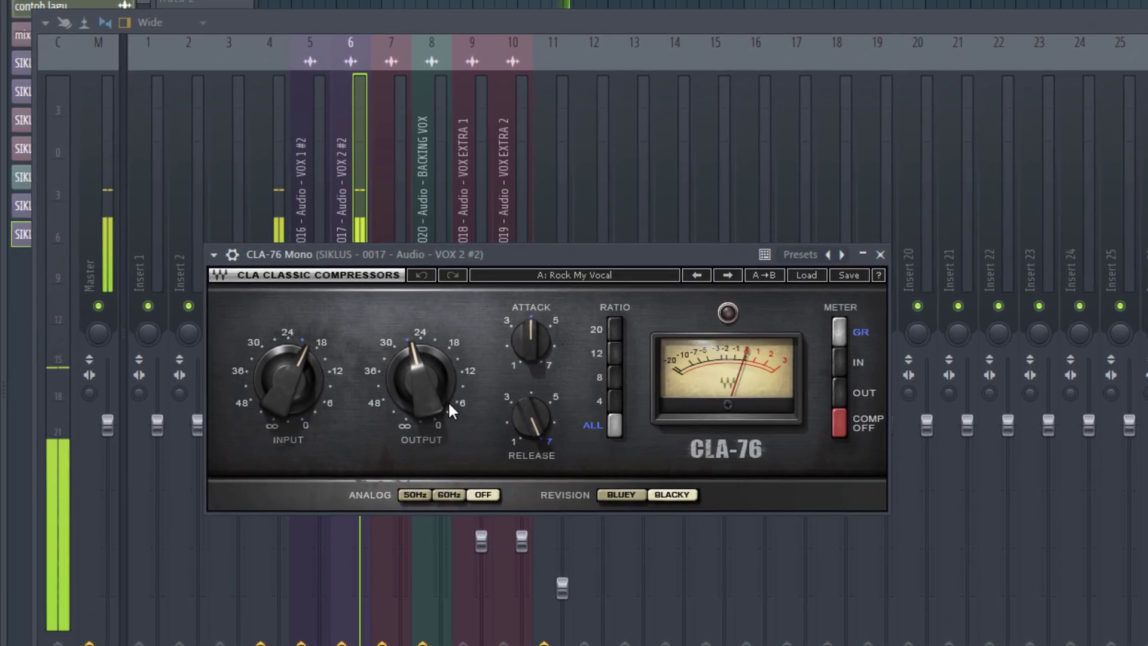
key("space")
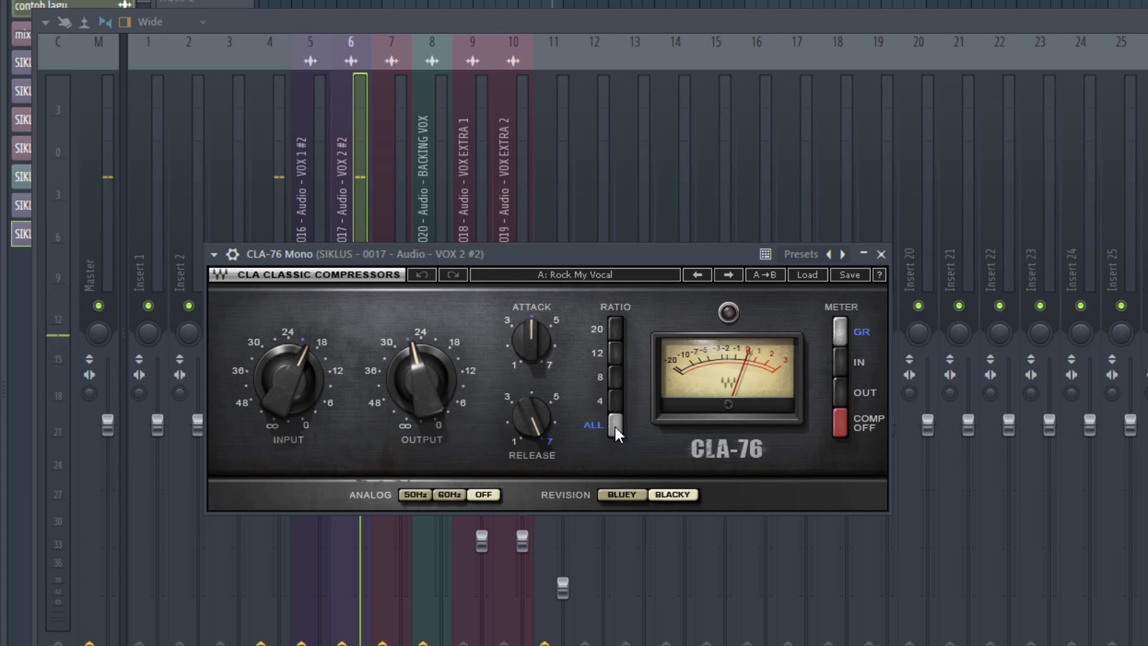
mouse_move(532, 340)
key("space")
mouse_move(537, 416)
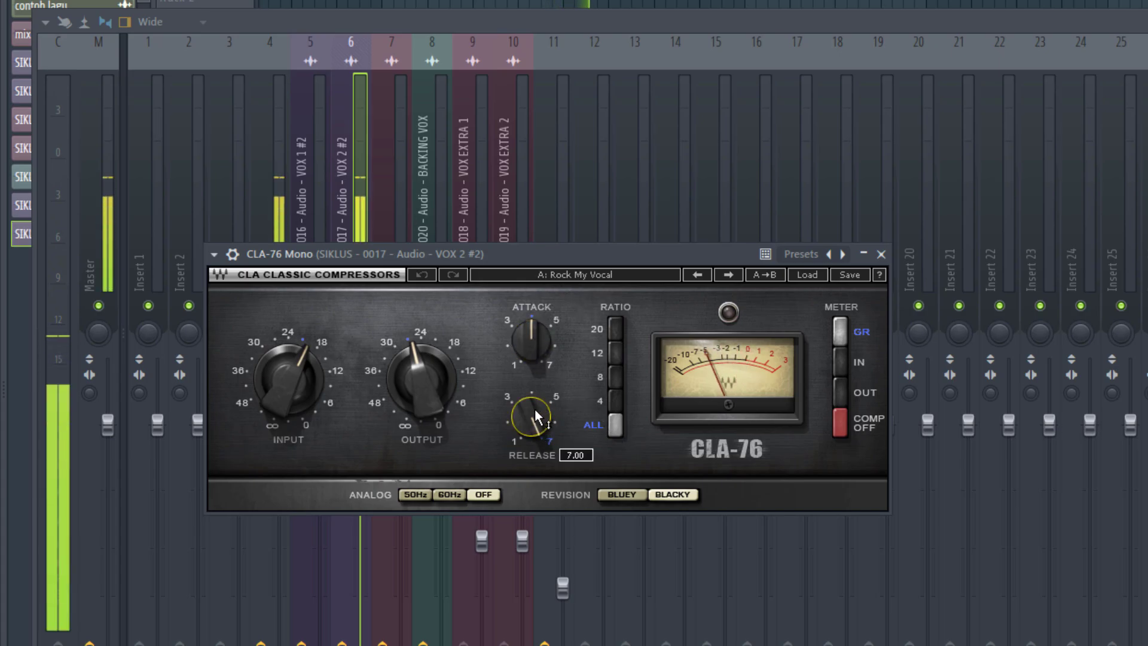
key("space")
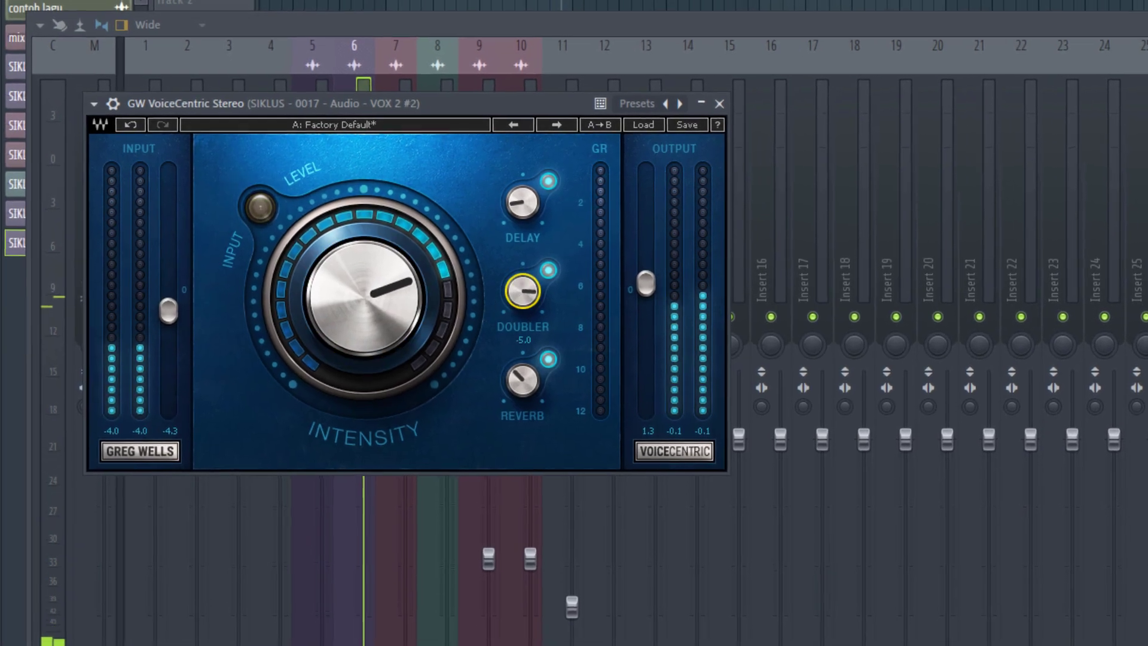
Step: Adjust the VoiceCentric doubler on VOX 2 #2 to around -5.0
left_click_drag(523, 291, 523, 286)
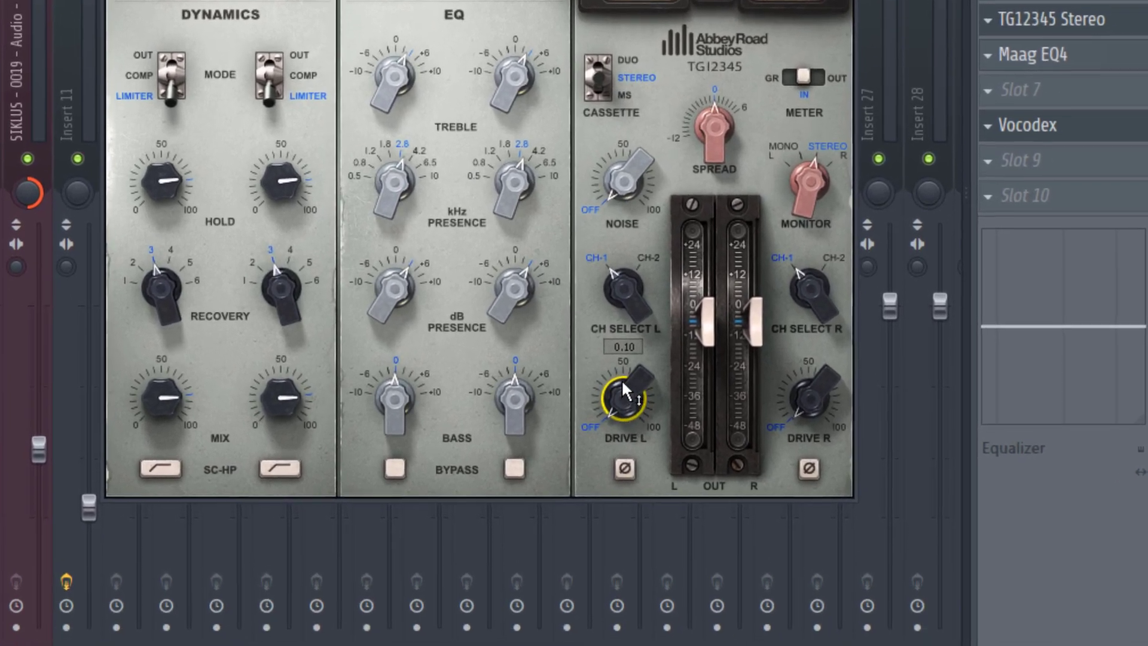
Step: Try Drive L at 4.78 in TG12345 on VOX 2 #2 and return it to off
double_click(623, 386)
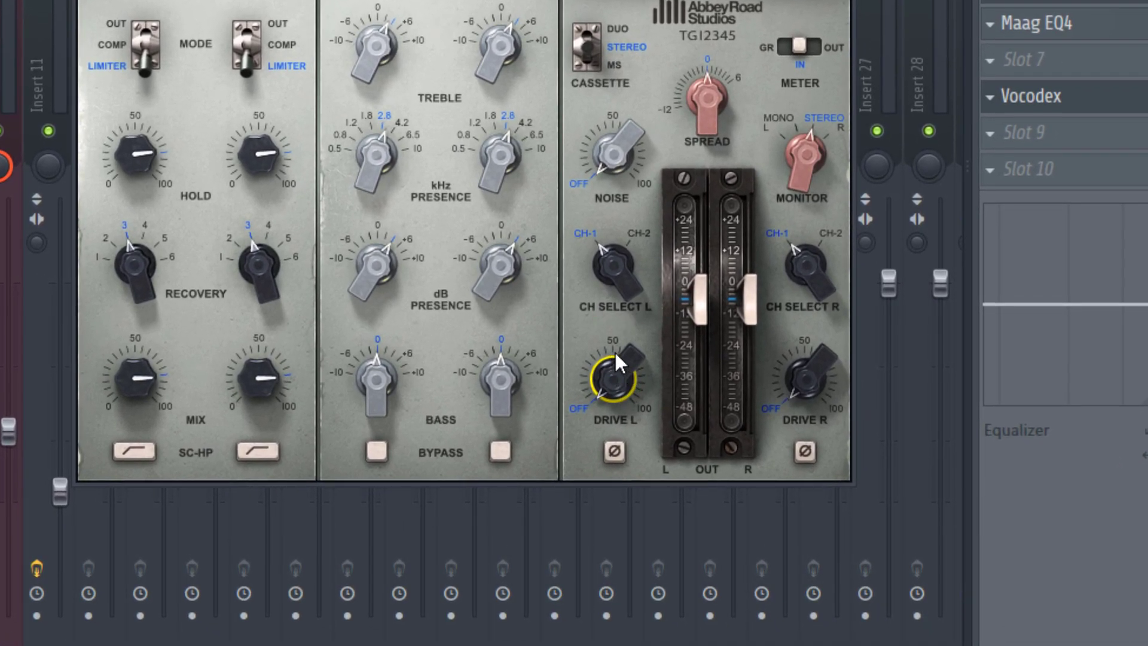
left_click_drag(618, 359, 602, 385)
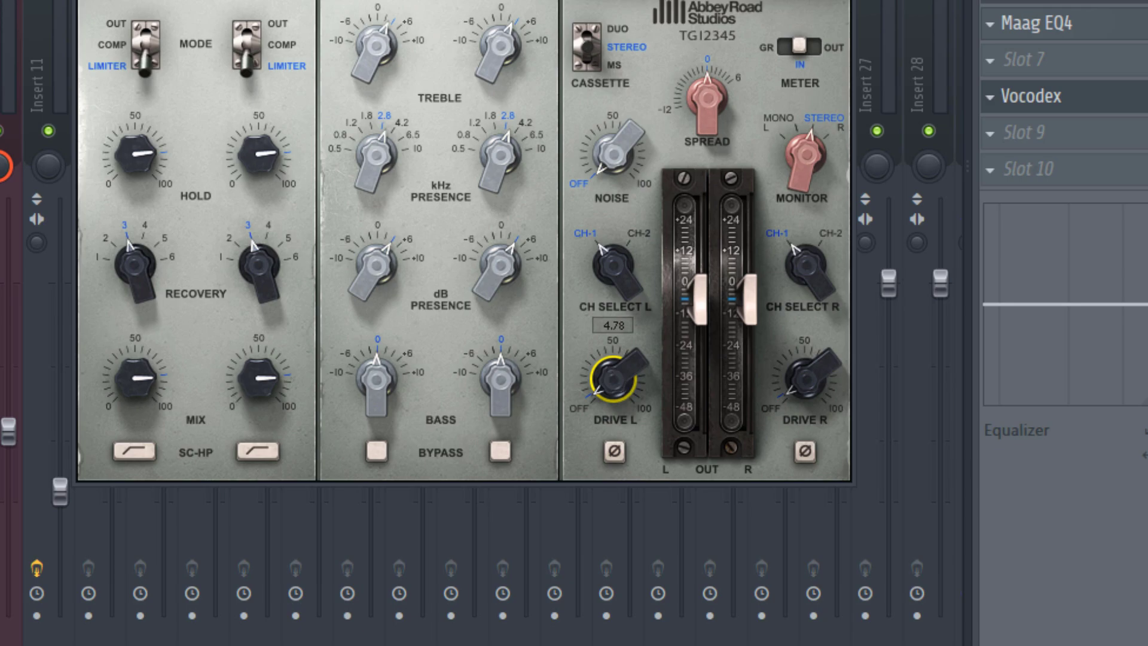
left_click_drag(622, 383, 622, 385)
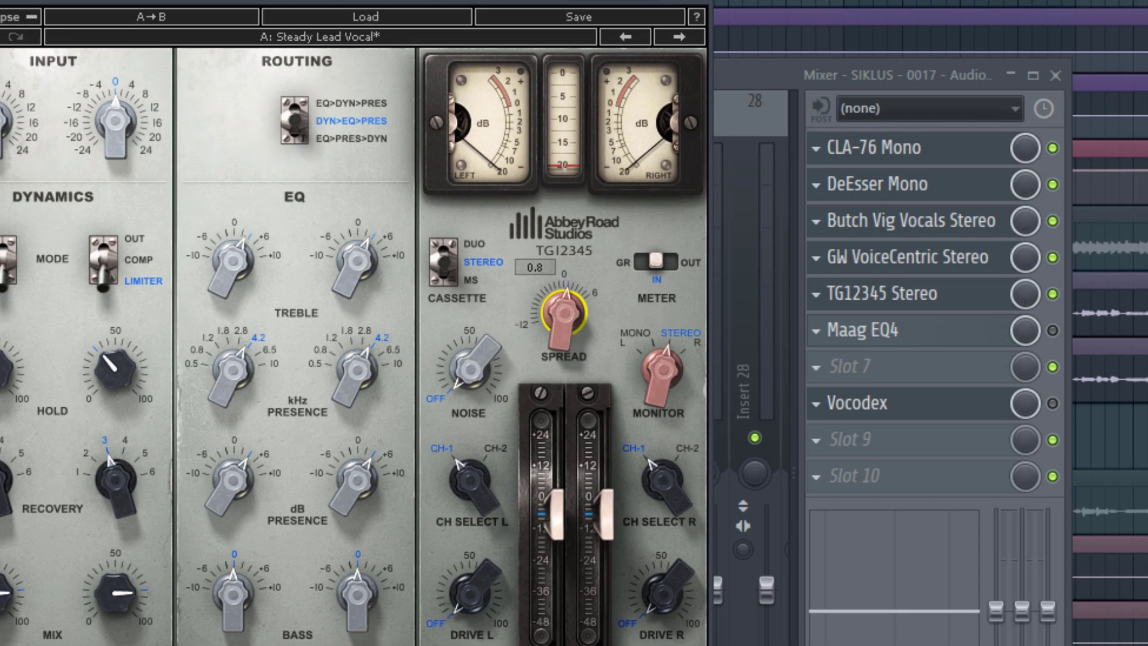
Step: Set the Spread in TG12345 on VOX 2 #2 to 6.0
left_click_drag(572, 326, 571, 299)
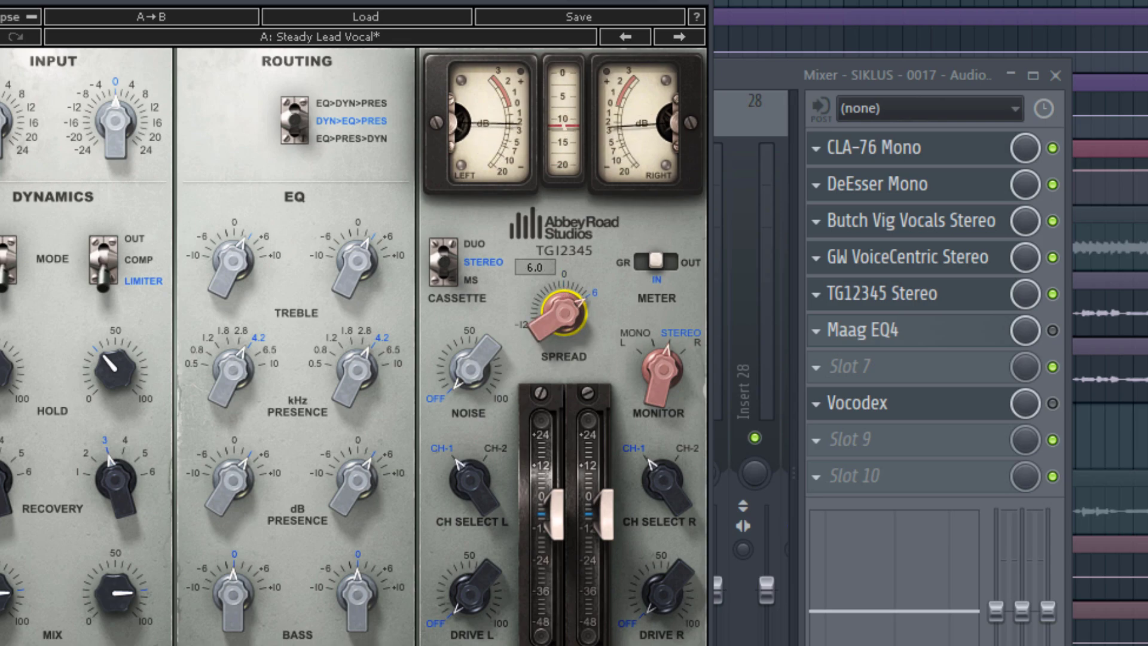
Step: Try a different Spread in TG12345 on VOX 2 #2, return it to about 6, and switch briefly to VOX 1 #2
left_click_drag(571, 299, 555, 336)
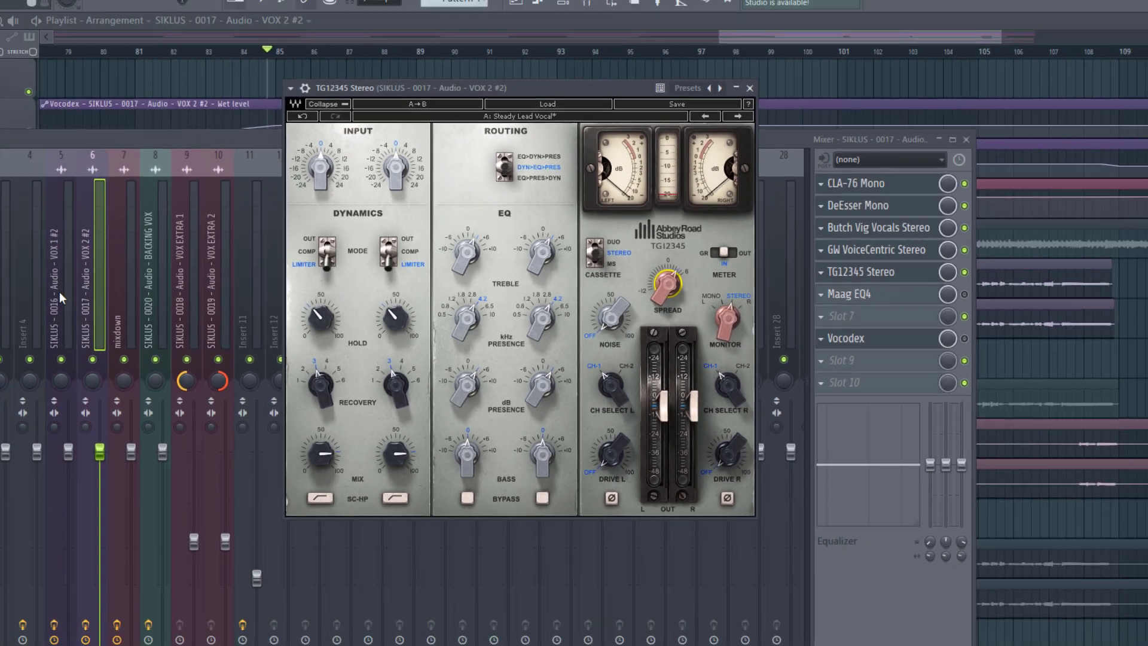
left_click(196, 284)
left_click(216, 286)
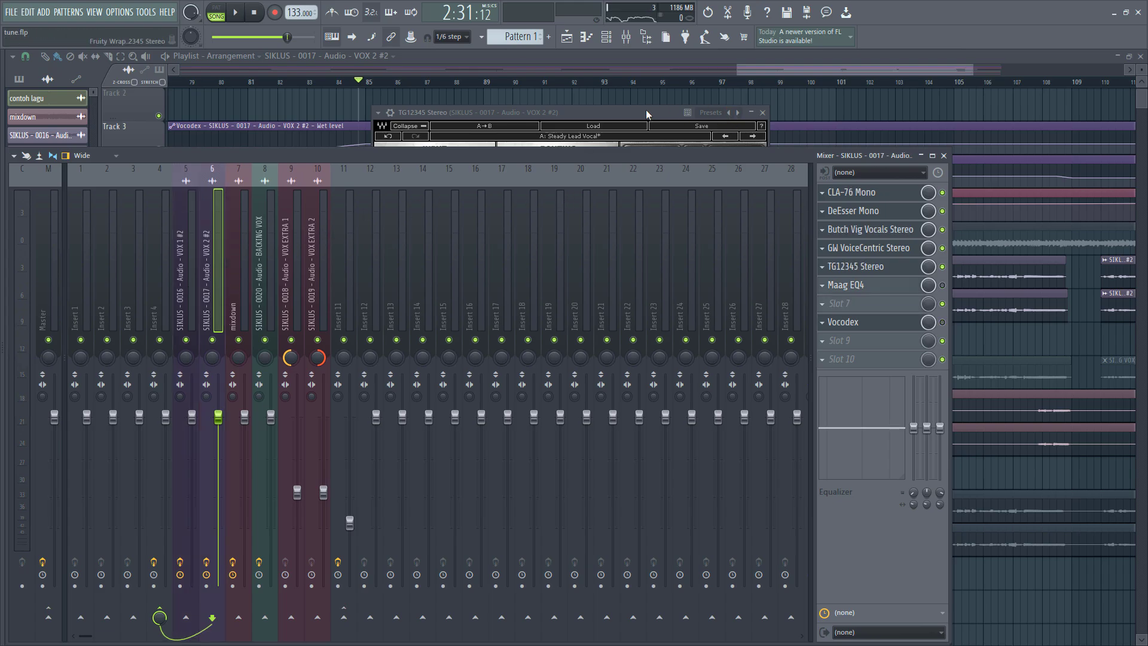
Step: Enable Maag EQ4 on VOX 2 #2, open it, and check its peak indicator during playback
left_click(943, 286)
left_click(861, 285)
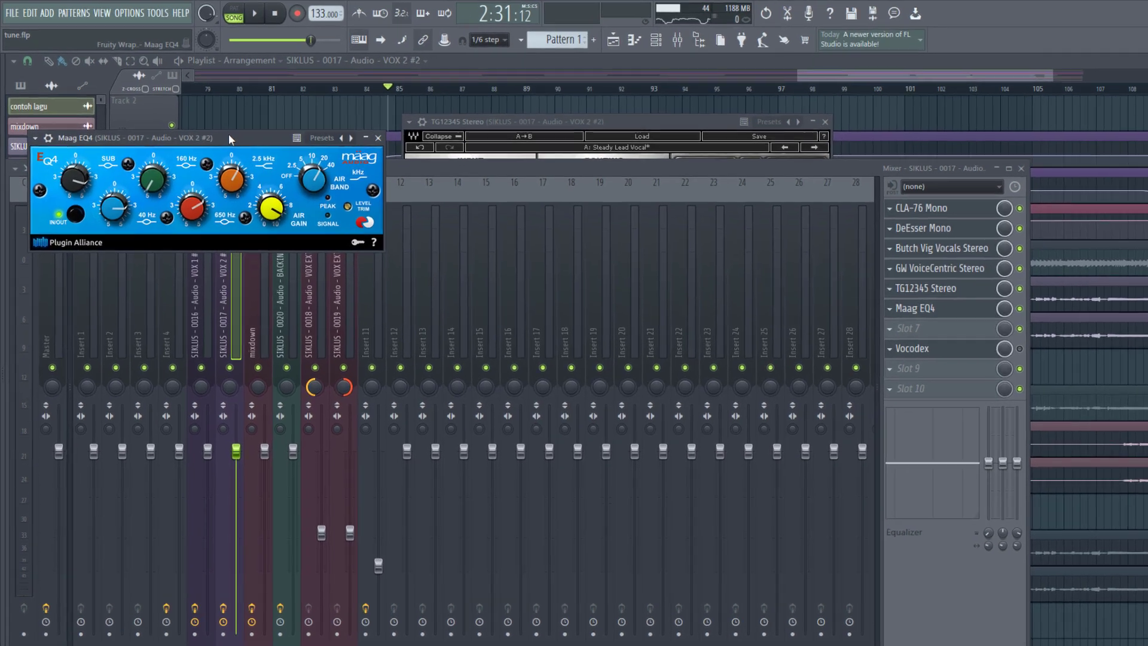
left_click_drag(213, 125, 413, 140)
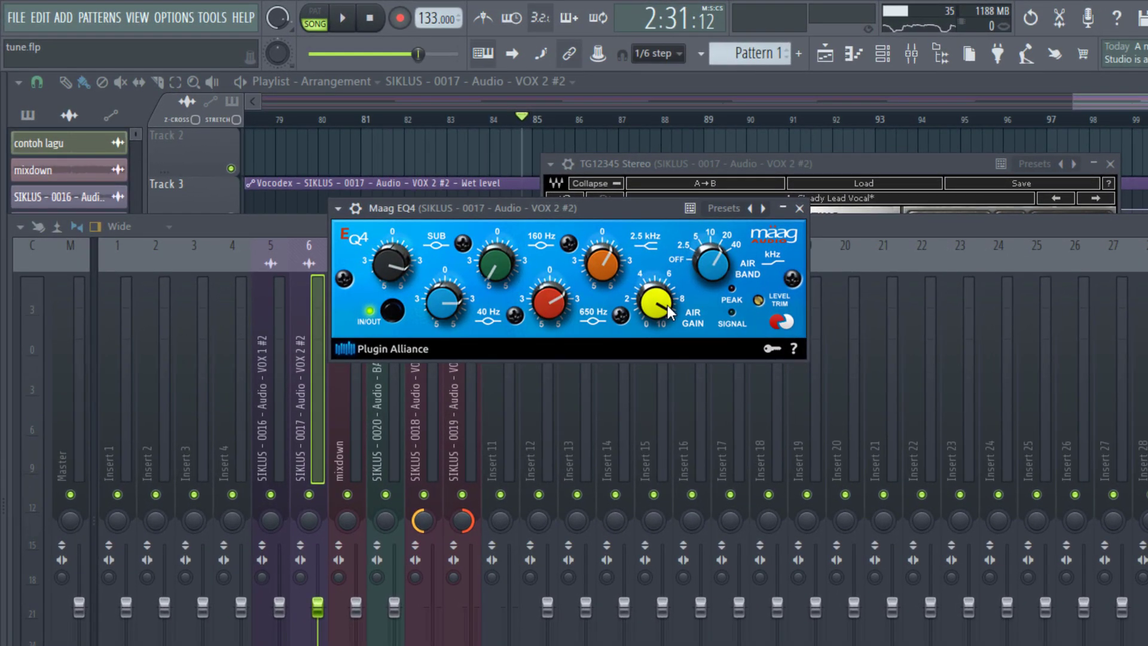
key("space")
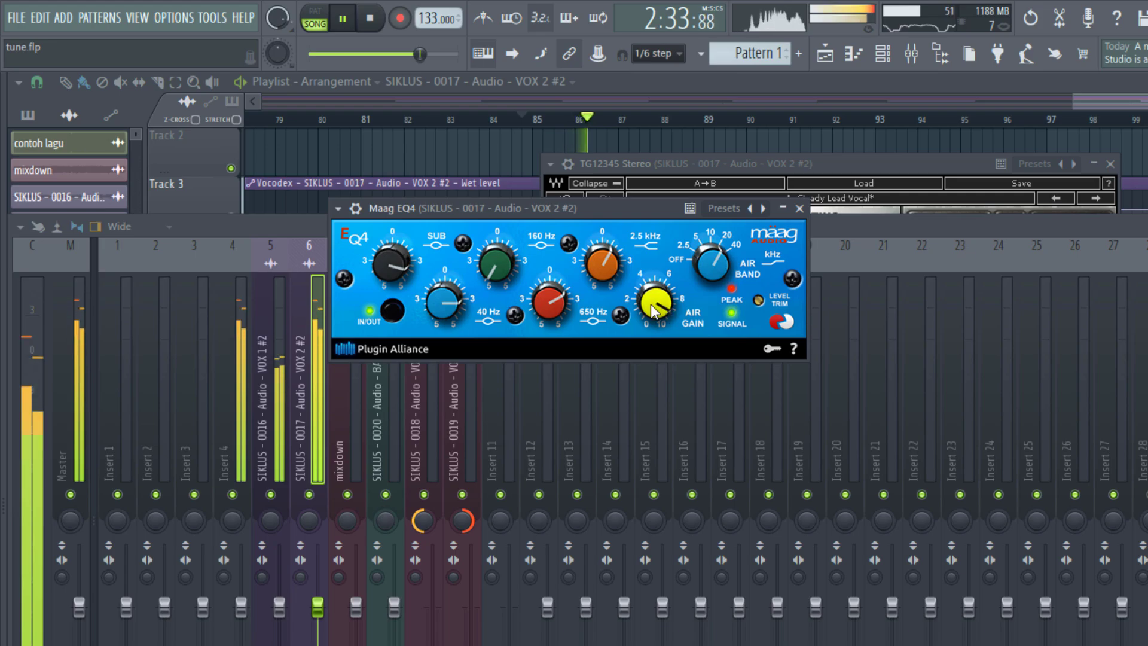
key("space")
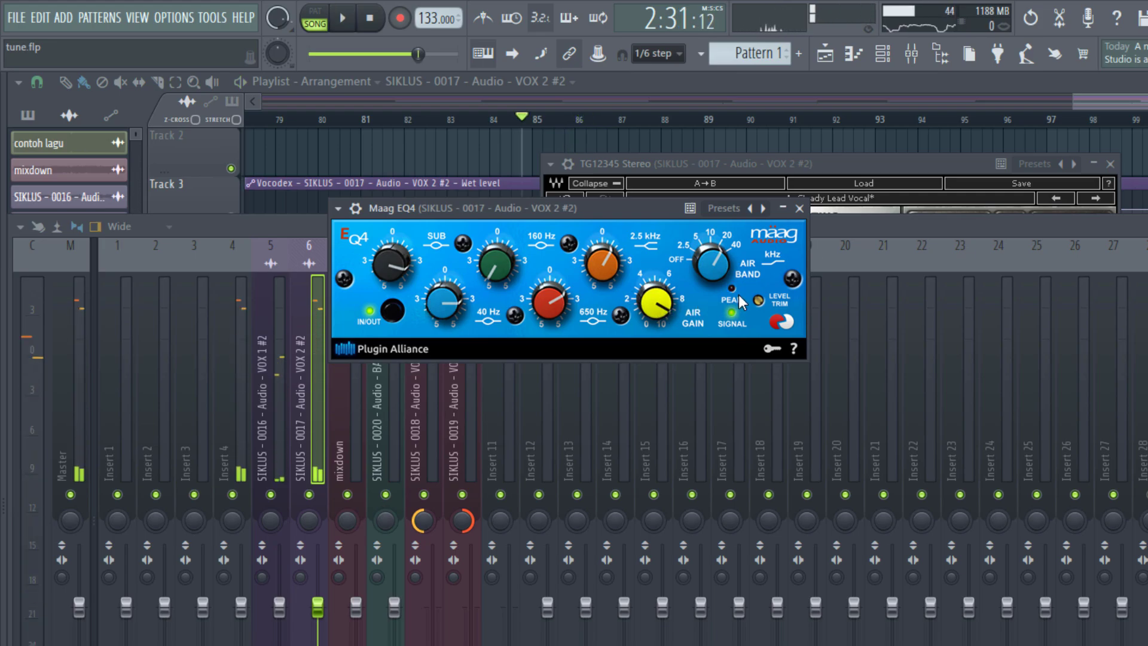
key("space")
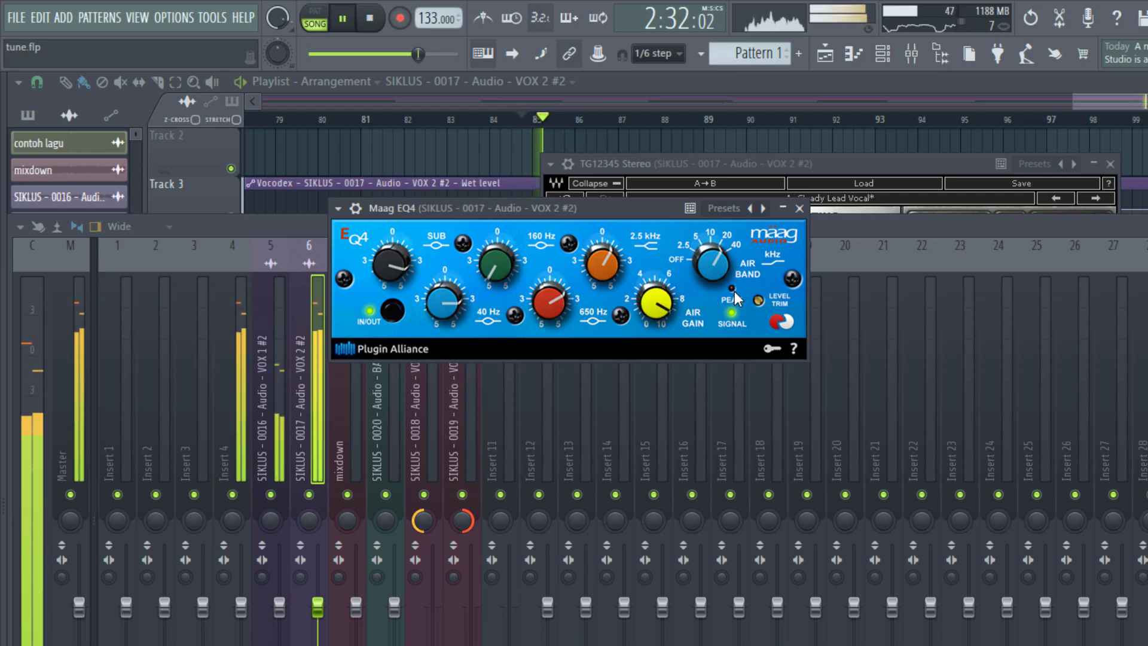
key("space")
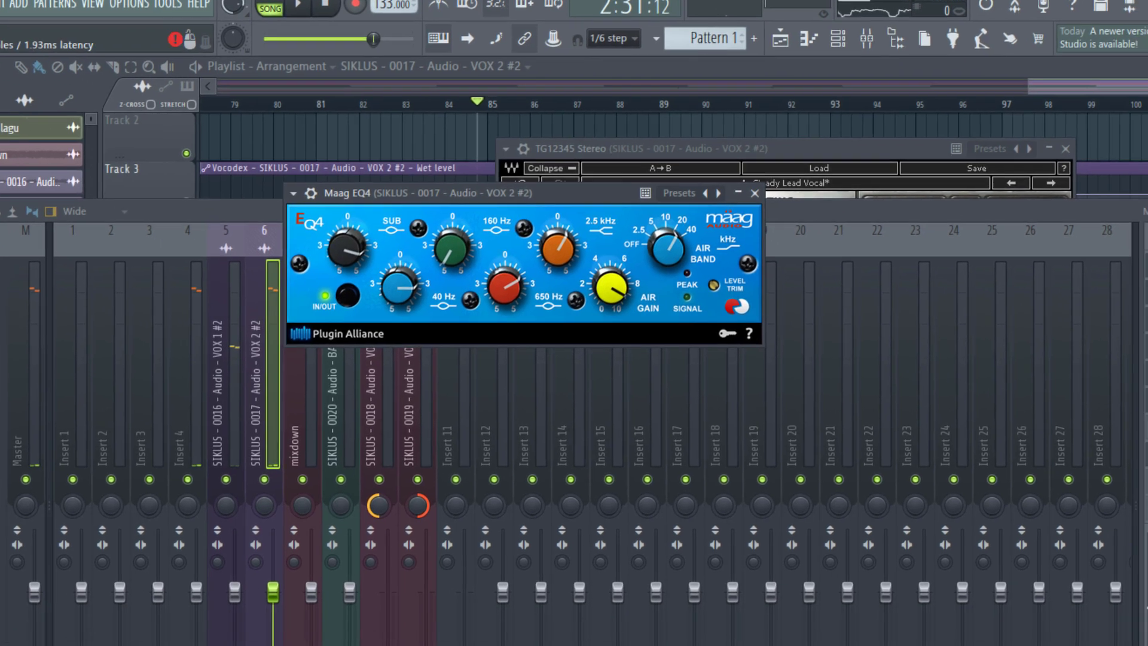
Step: Lower the output faders in TG12345 on VOX 2 #2 slightly and recheck the peak indicator in Maag EQ4
left_click(931, 275)
left_click(931, 275)
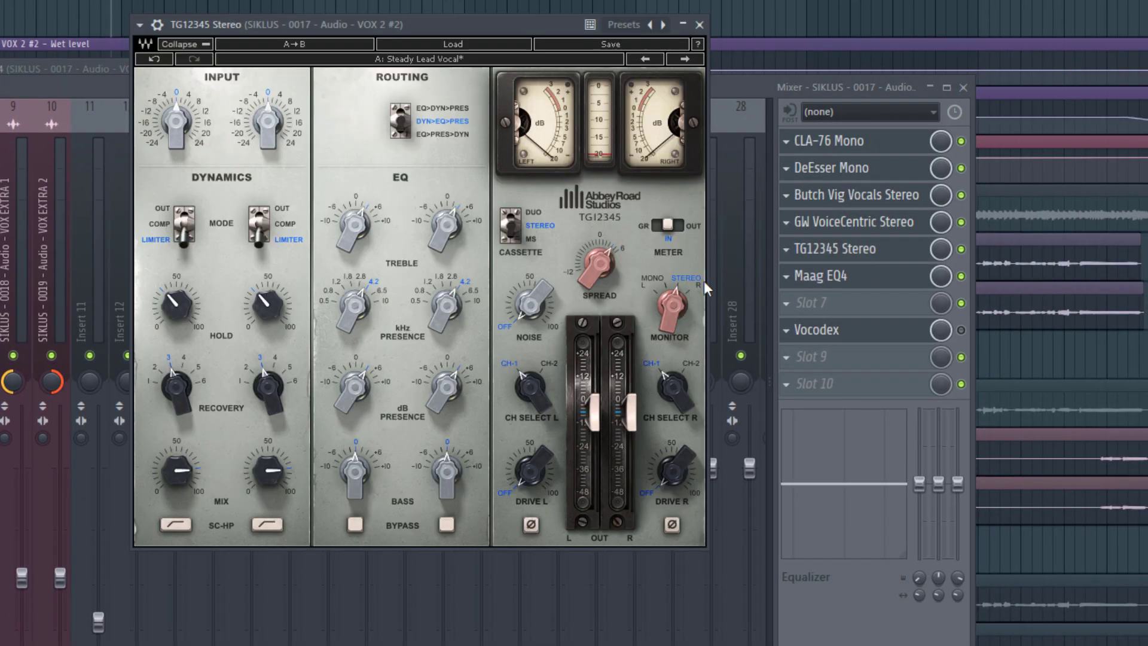
left_click_drag(596, 412, 593, 431)
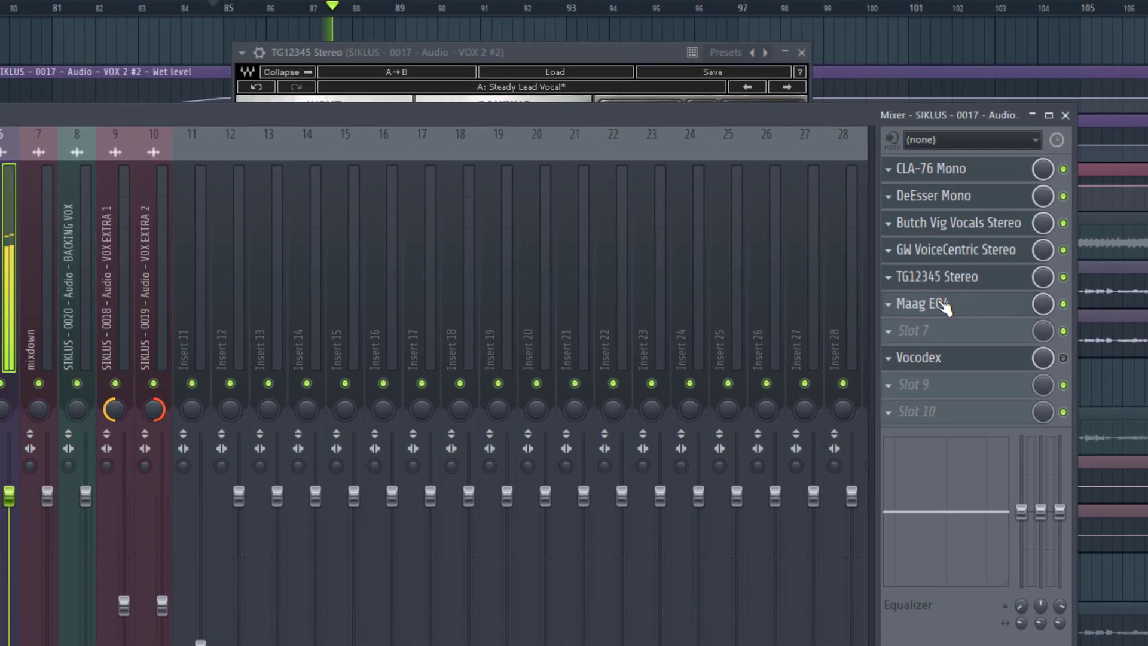
left_click(822, 276)
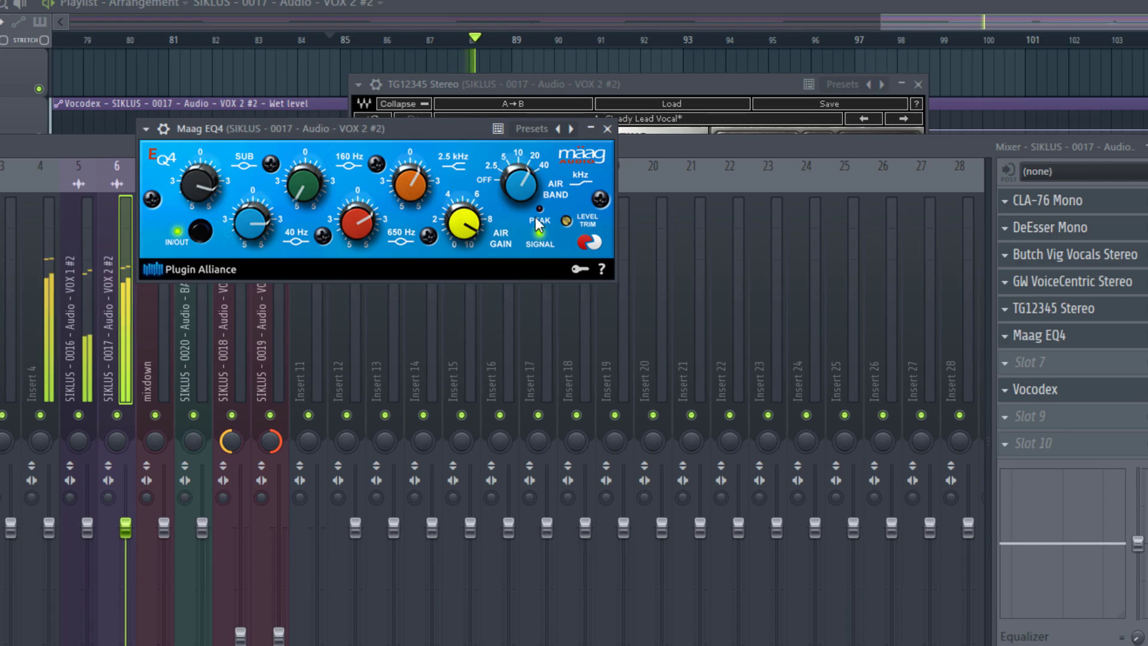
key("space")
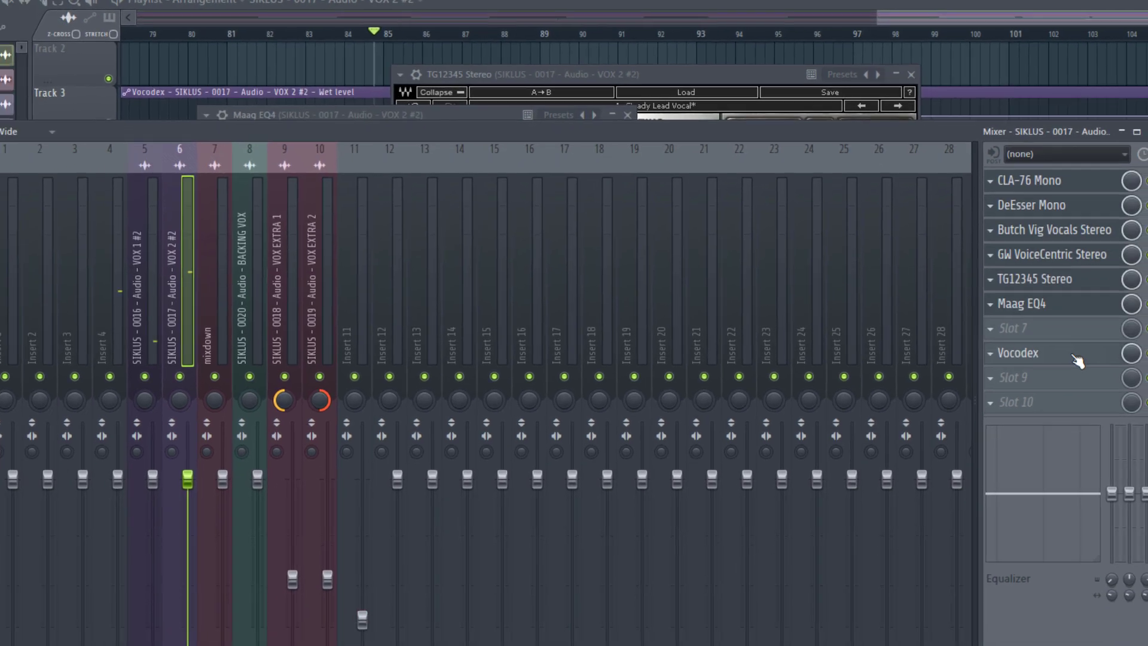
Step: Enable Vocodex on VOX 2 #2, audition it during playback, and close its window
left_click(1053, 389)
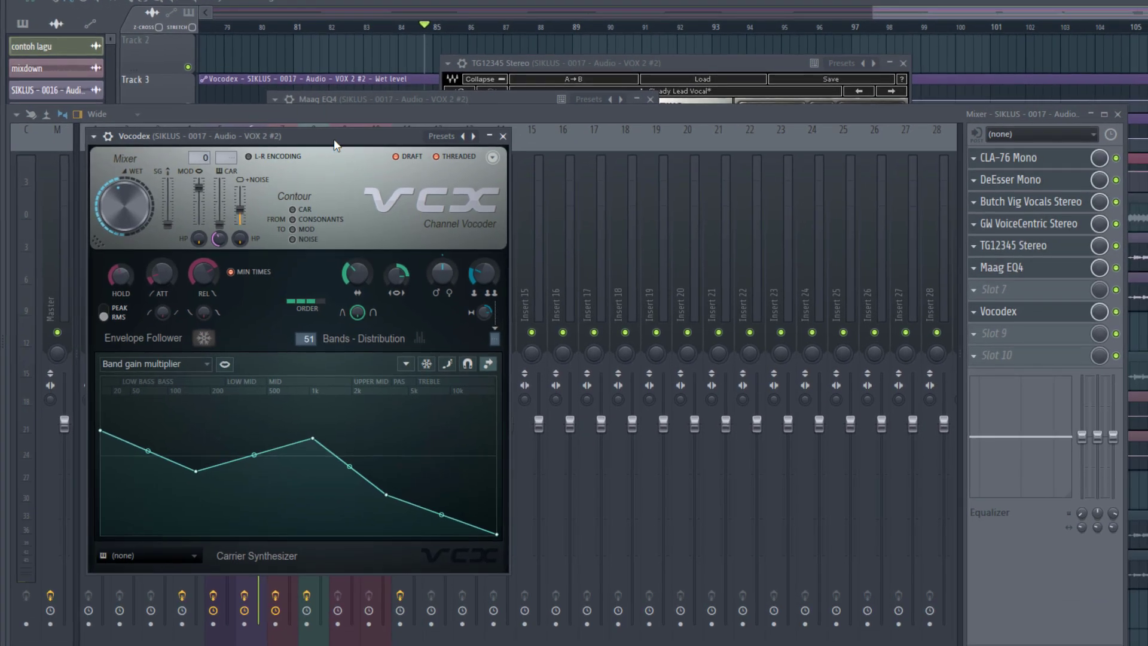
left_click_drag(335, 141, 446, 128)
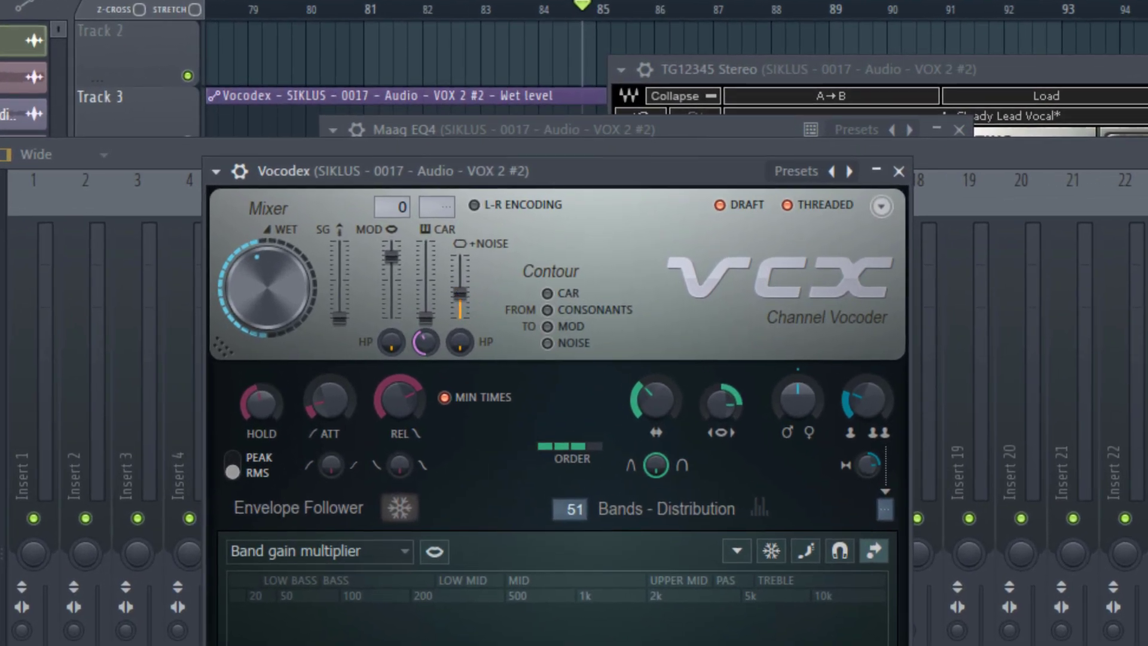
key("space")
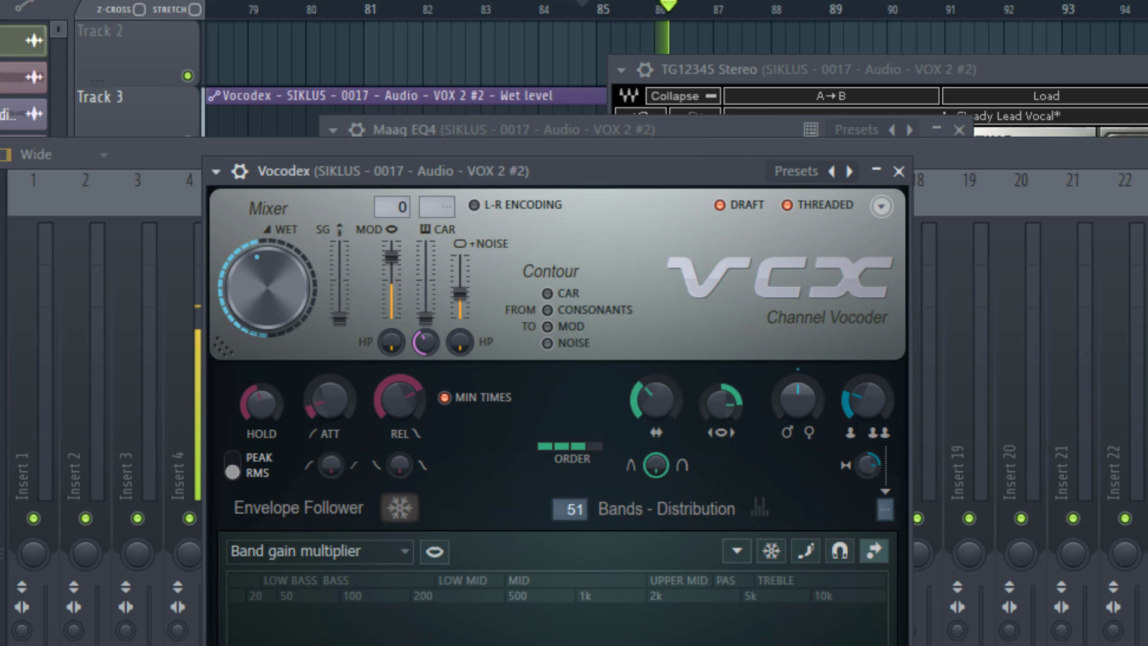
key("space")
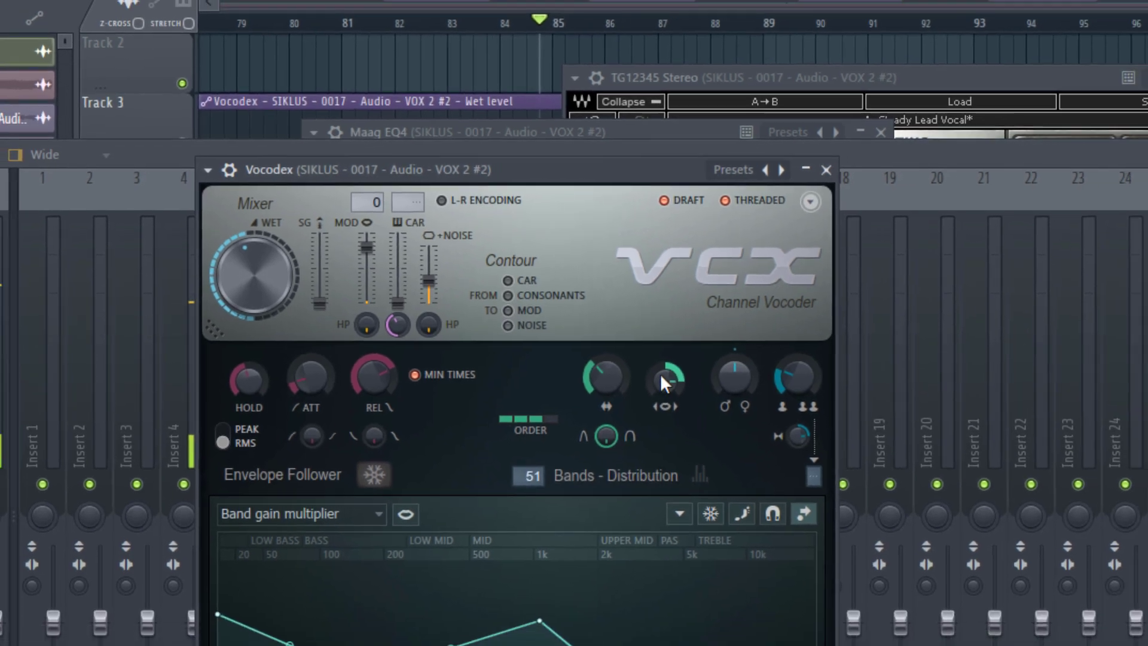
left_click(826, 169)
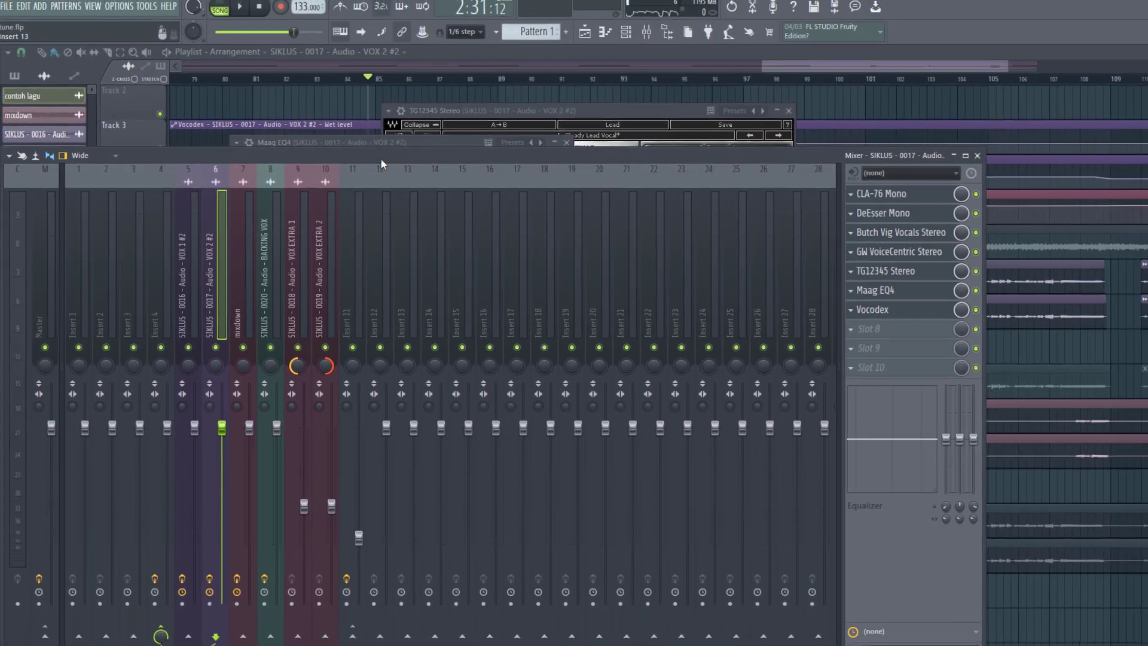
Step: Rename mixer track Insert 4 as "vocal top bus"
left_click_drag(563, 158, 713, 136)
left_click(273, 263)
left_click(297, 273)
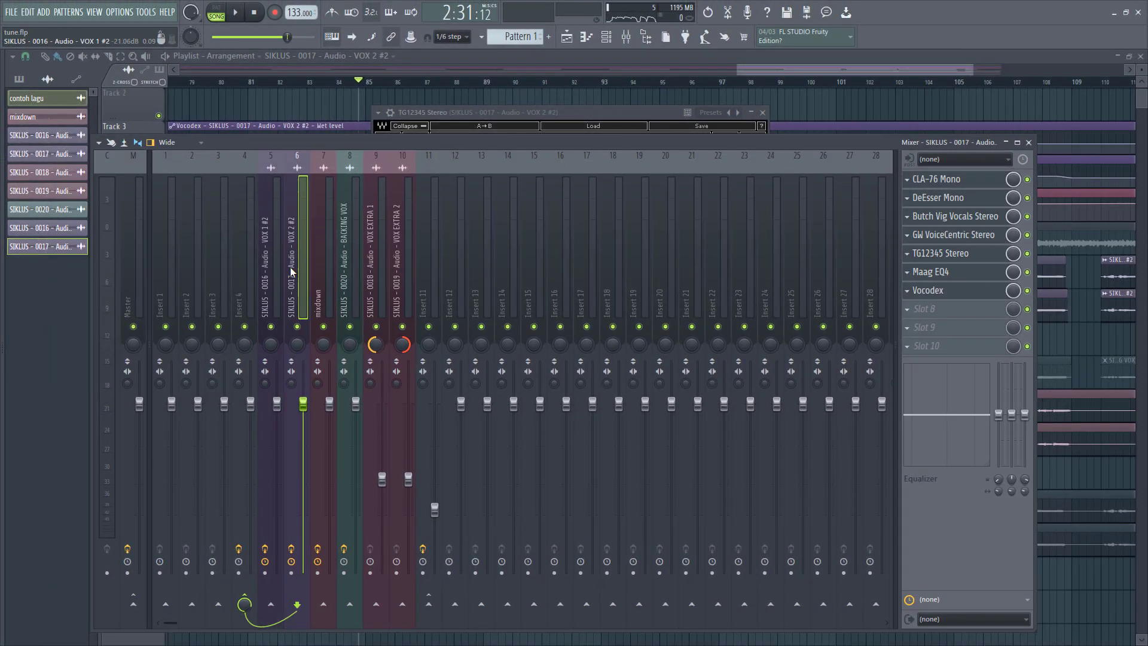
left_click(242, 277)
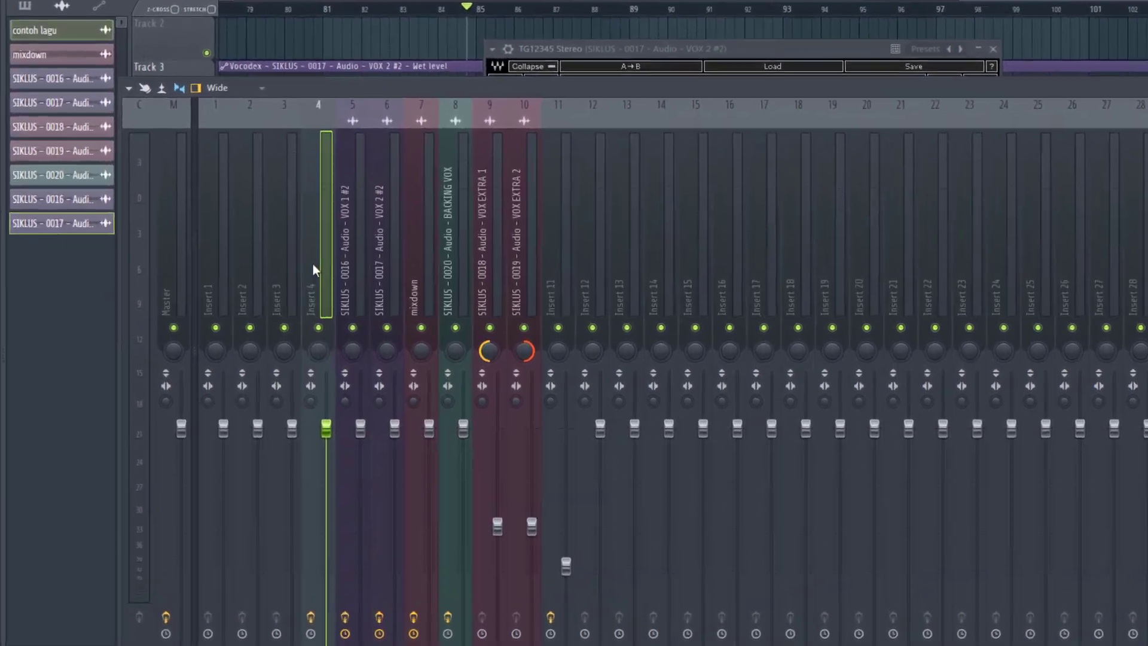
right_click(313, 264)
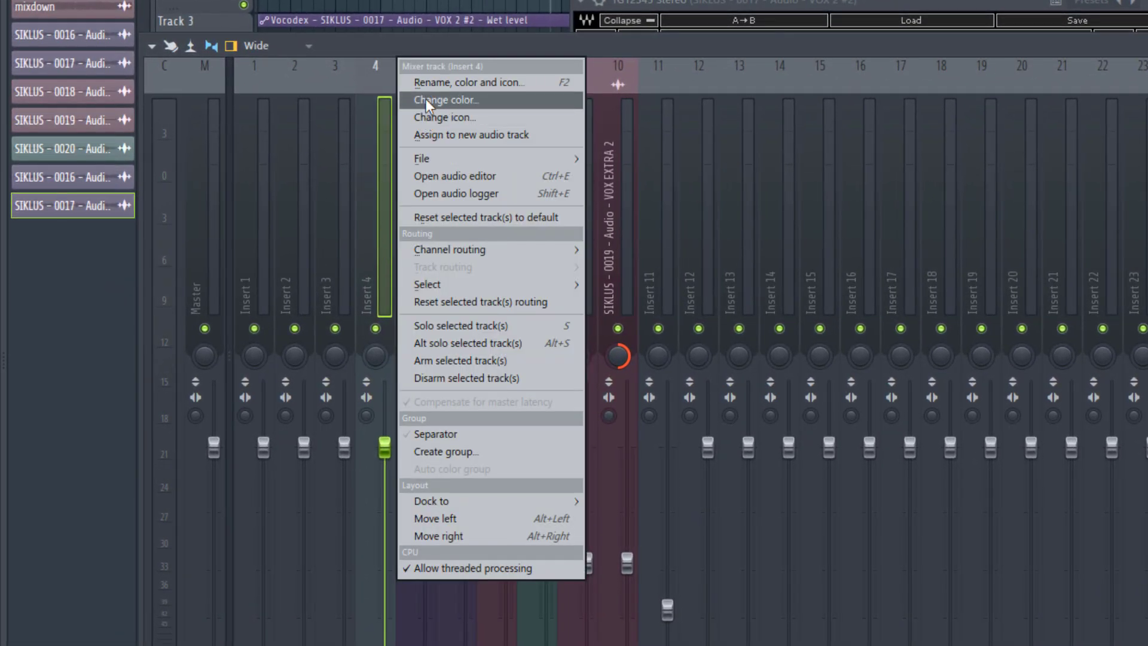
left_click(351, 122)
type("vocal top bus")
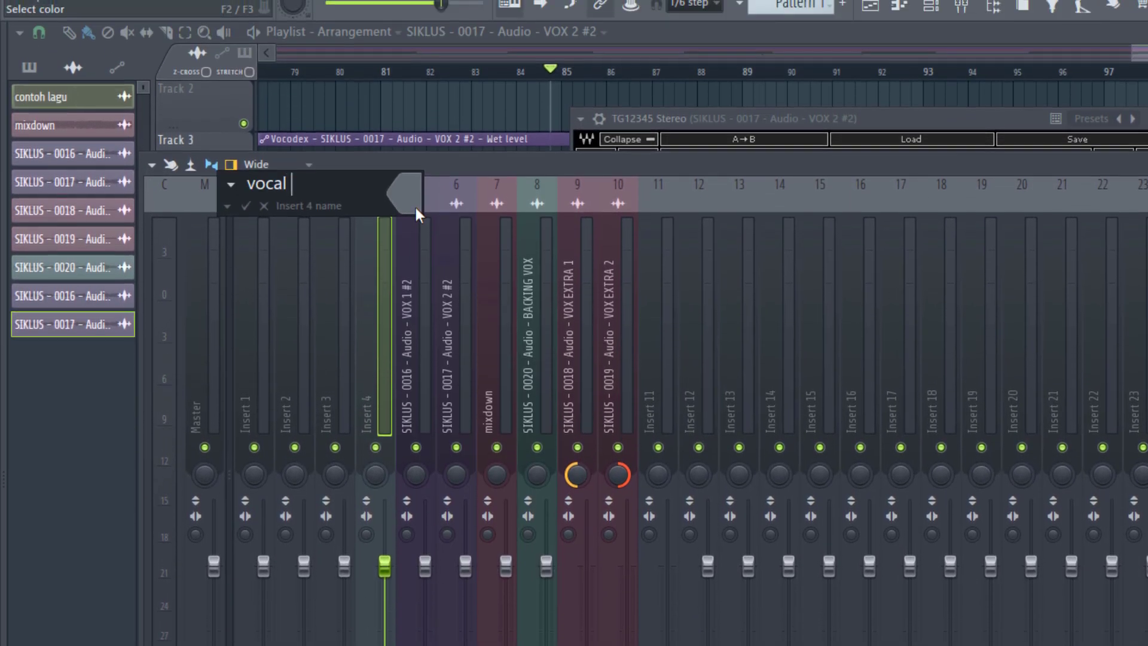
key("Return")
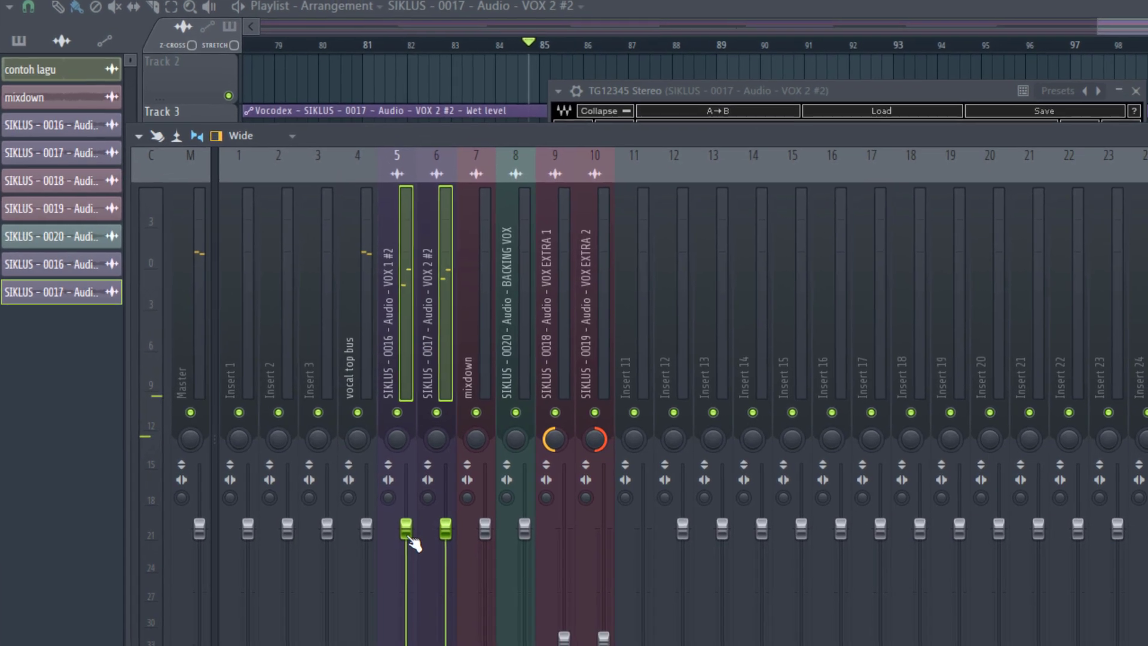
Step: Lower the VOX 1 #2 and VOX 2 #2 mixer faders together, and bring VOX 2 #2 down further than VOX 1 #2
left_click_drag(427, 569, 426, 645)
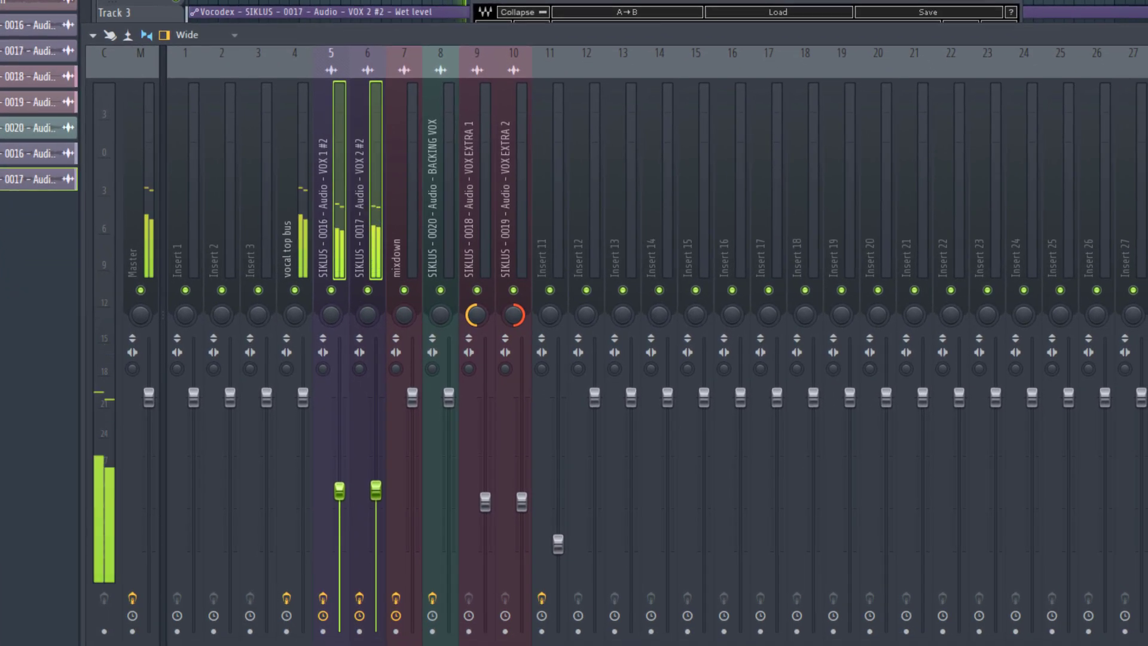
left_click_drag(340, 491, 339, 501)
left_click(364, 206)
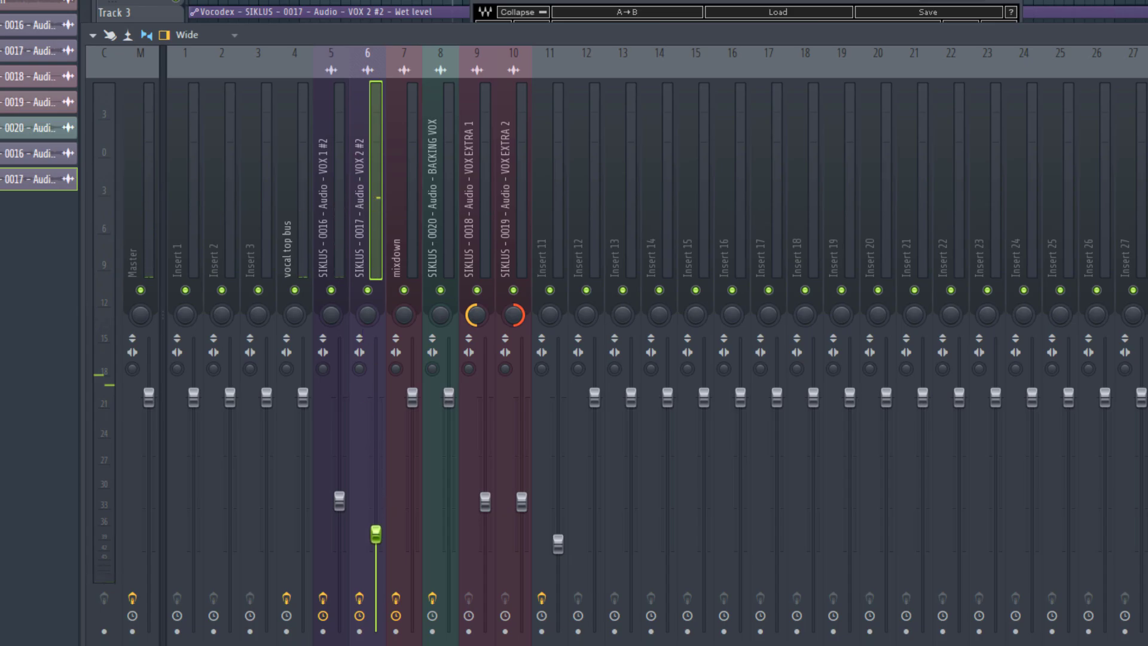
left_click(342, 229)
left_click(383, 256)
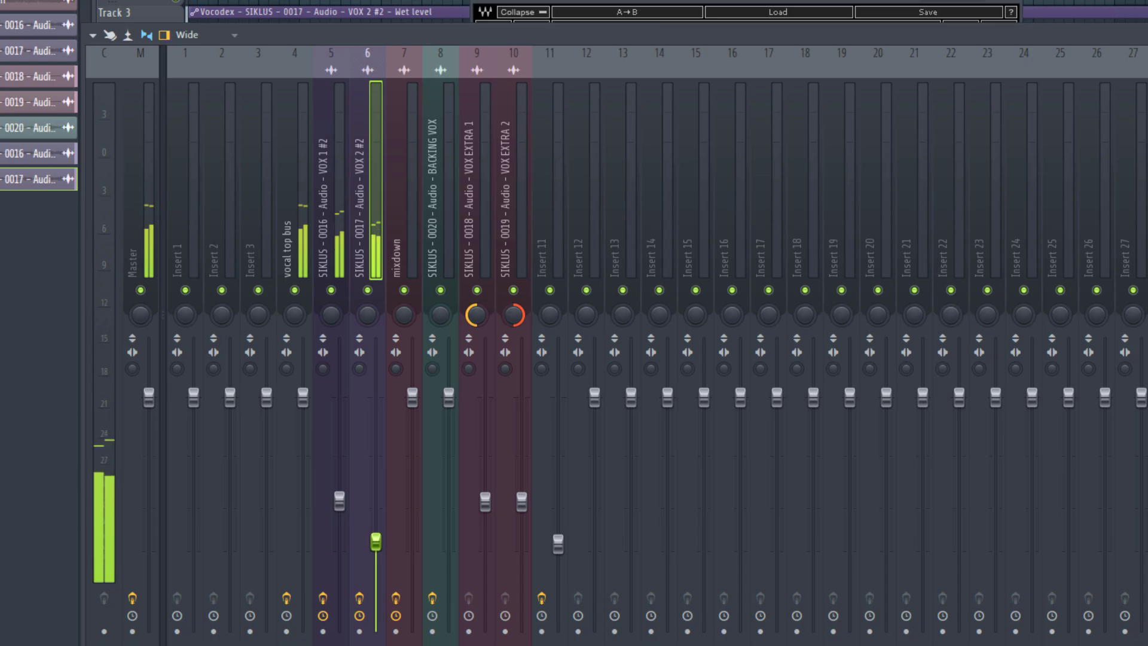
left_click_drag(376, 543, 376, 547)
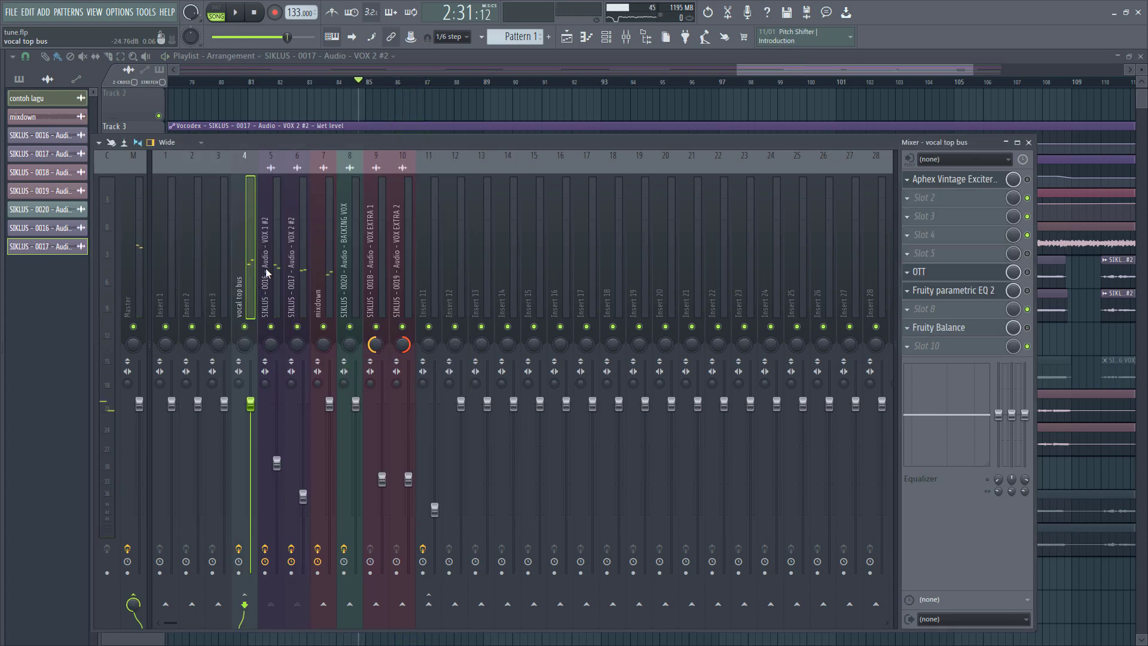
Step: Enable Aphex Vintage Exciter on the vocal top bus and set its AX Mix to 2.64
left_click(931, 185)
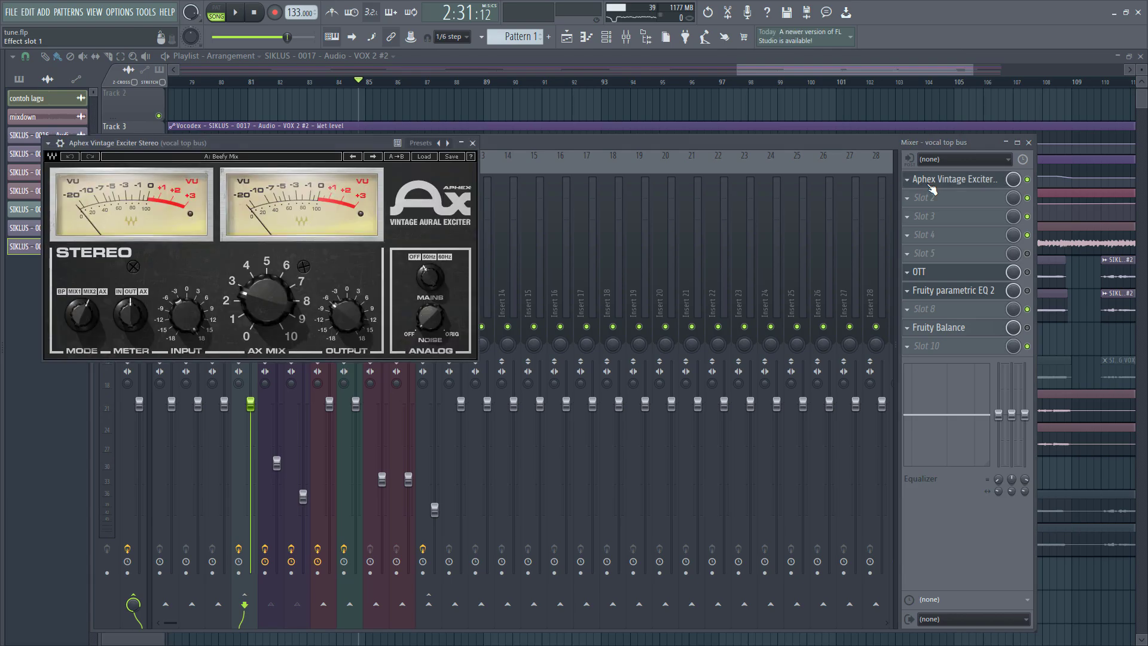
left_click_drag(278, 144, 444, 142)
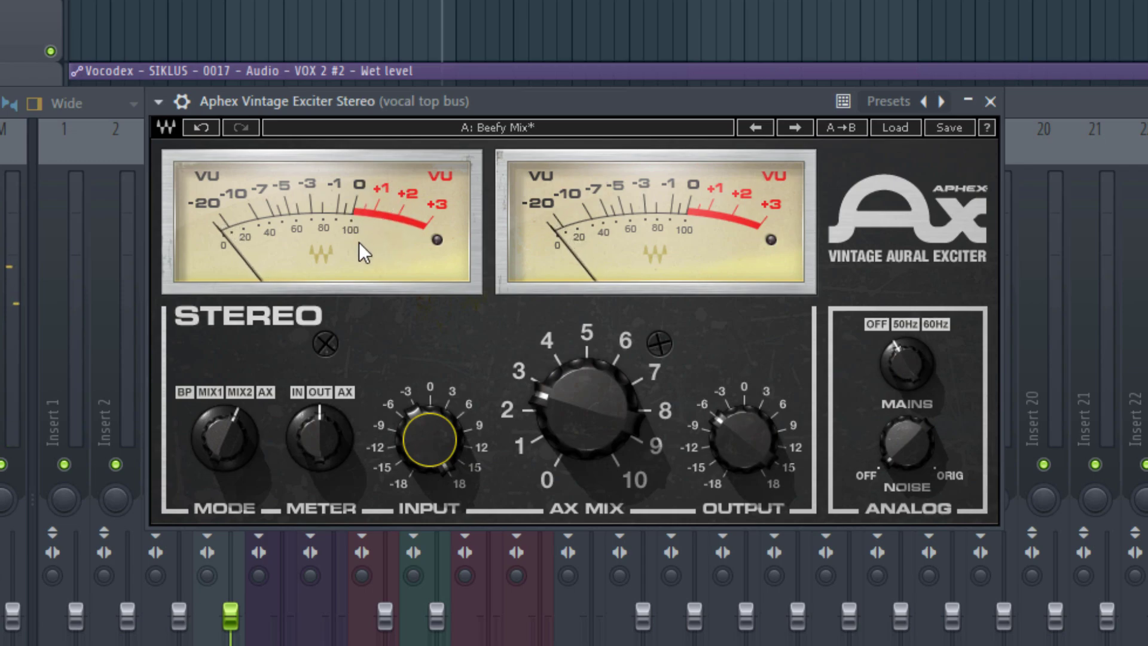
mouse_move(576, 399)
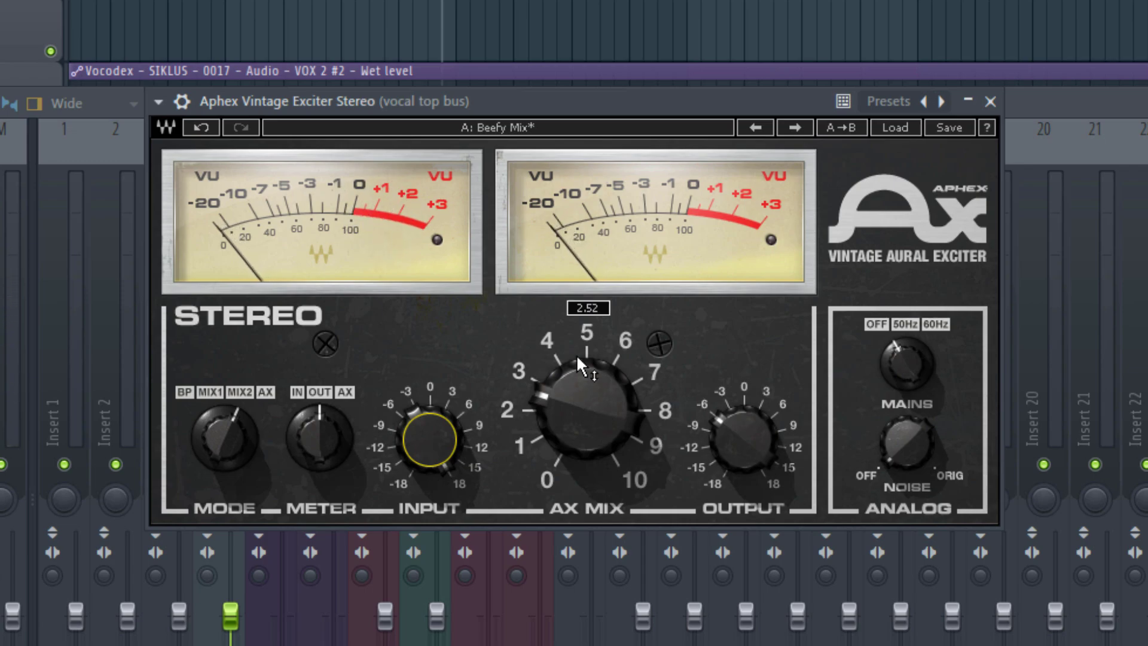
mouse_move(595, 413)
left_mouse_down()
mouse_move(596, 335)
mouse_move(595, 412)
mouse_move(582, 397)
left_mouse_up()
key("space")
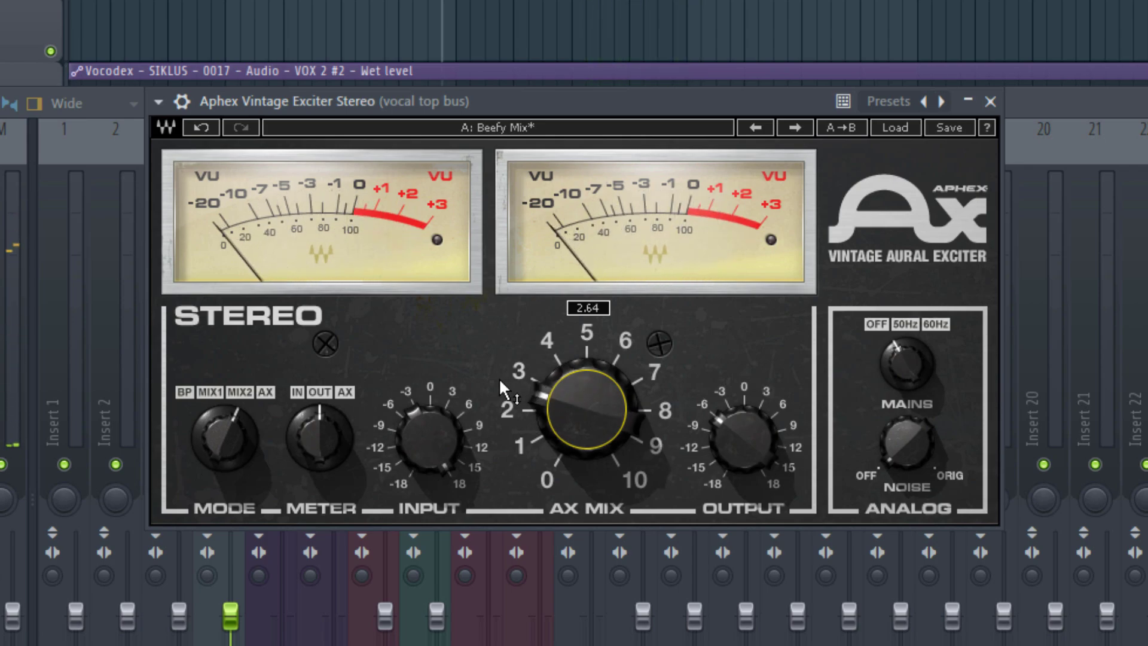
Step: Set the Output of Aphex Vintage Exciter to -7.1 during playback and fine-tune its Input
key("space")
left_click_drag(742, 434, 742, 434)
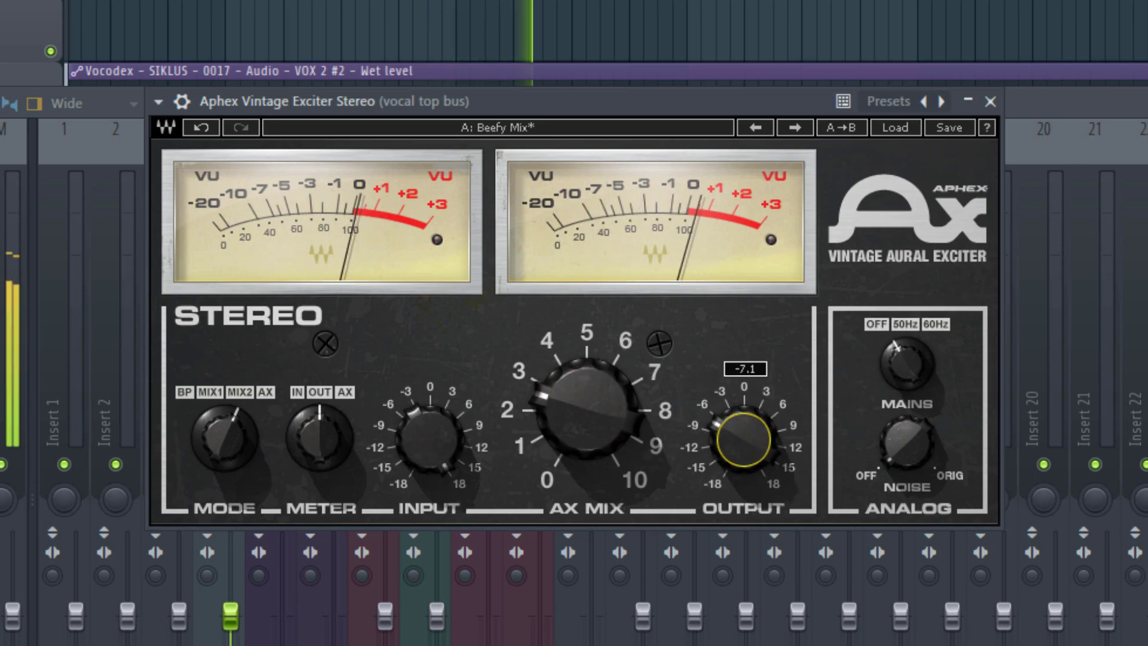
key("space")
left_click_drag(431, 446, 431, 446)
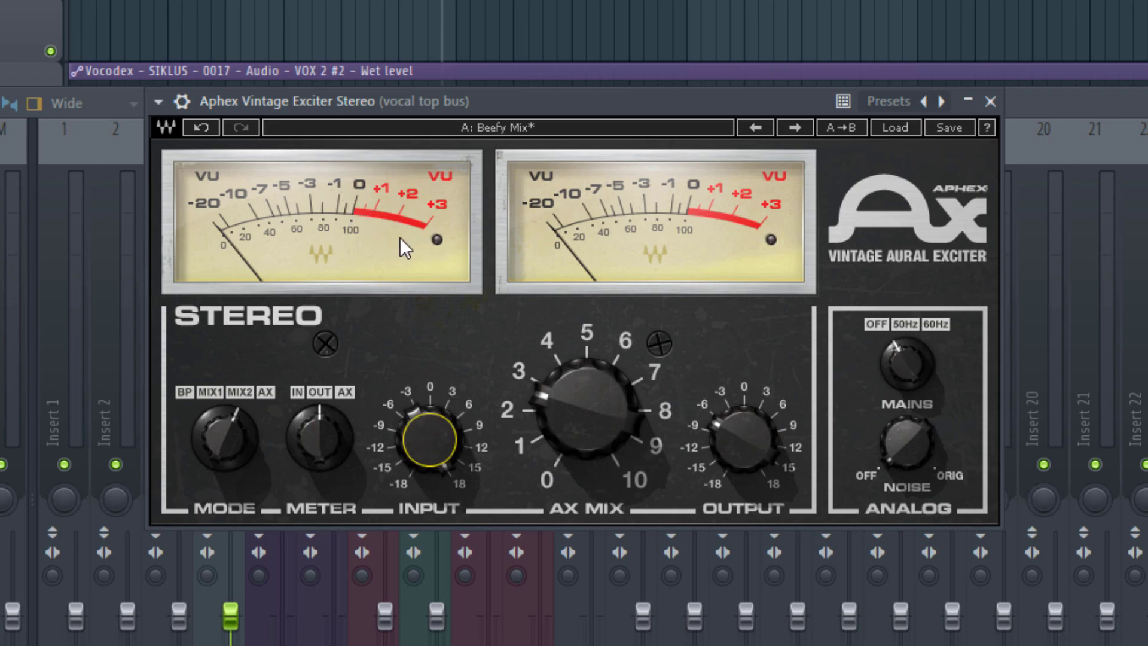
Step: Close the exciter and lower the vocal top bus fader while listening to the playback
left_click(990, 102)
left_click_drag(230, 616, 231, 645)
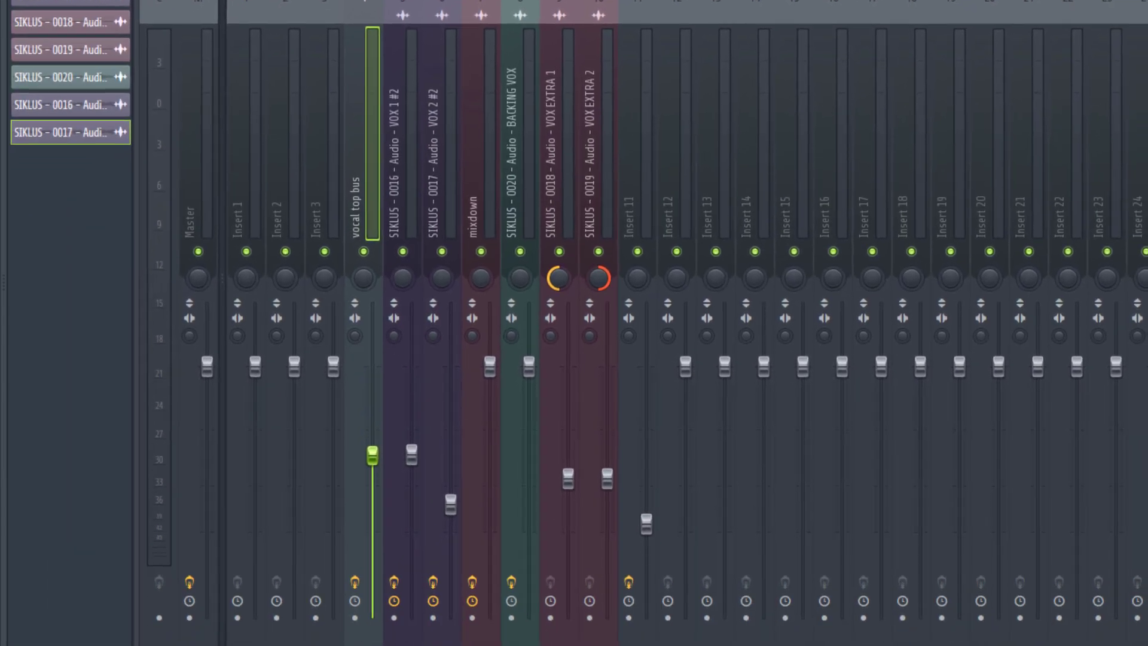
key("space")
left_click_drag(372, 460, 372, 491)
key("space")
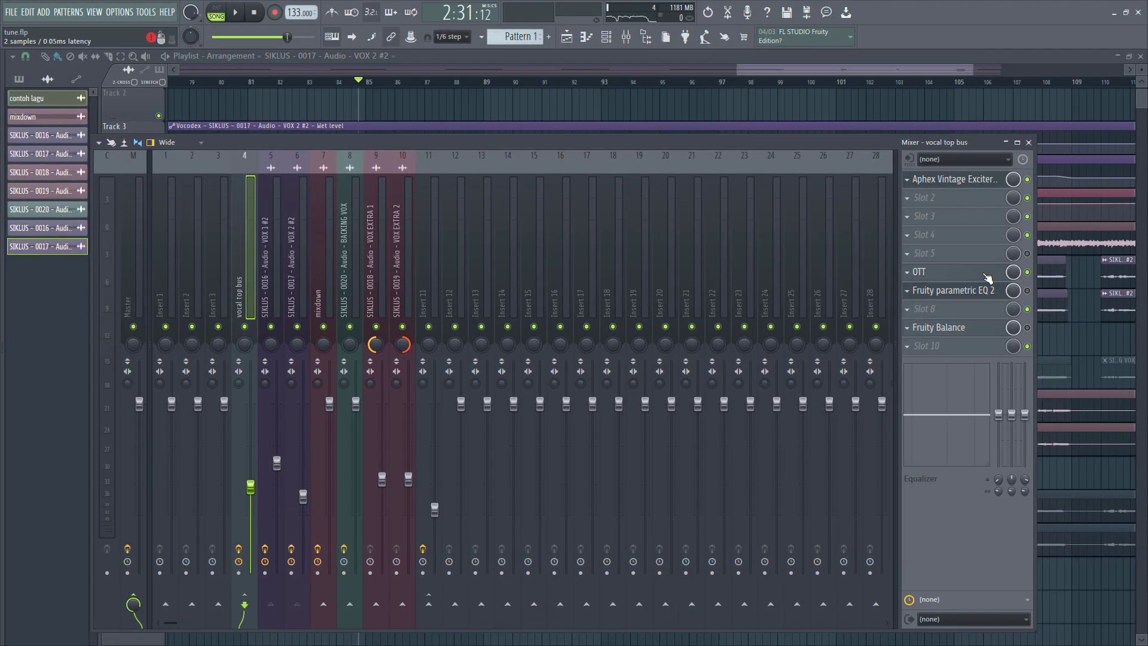
Step: Set OTT on the vocal top bus to 24 % Depth, 5.5 dB In Gain and -6.9 dB Out Gain, comparing with the bus effects bypassed
left_click(987, 274)
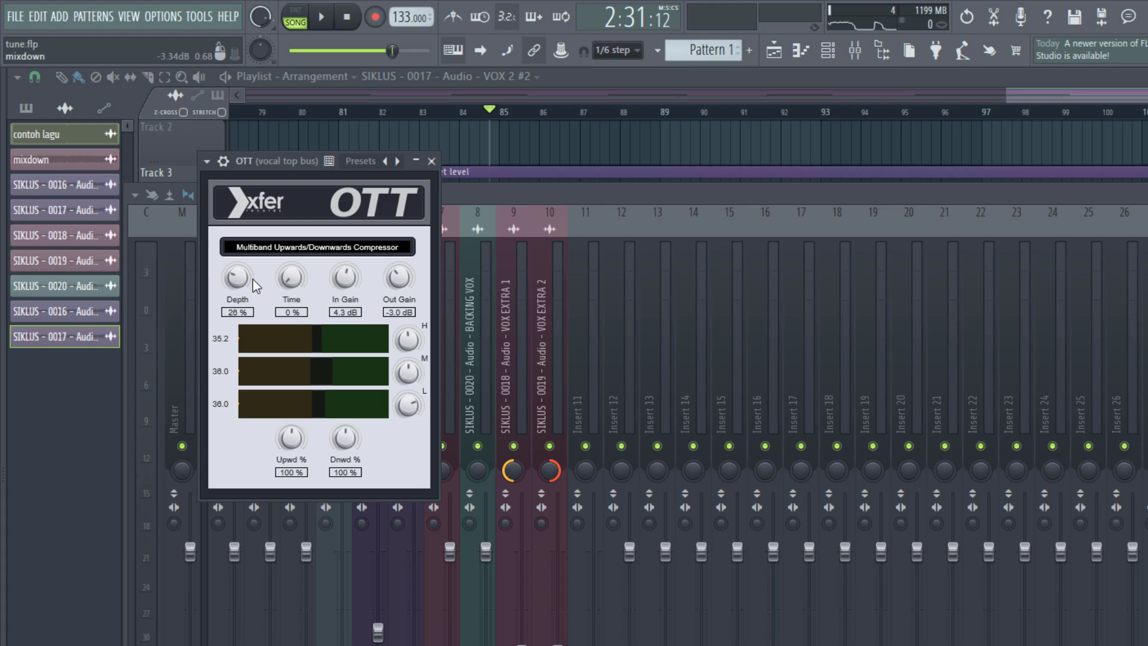
key("space")
left_click_drag(256, 286, 255, 155)
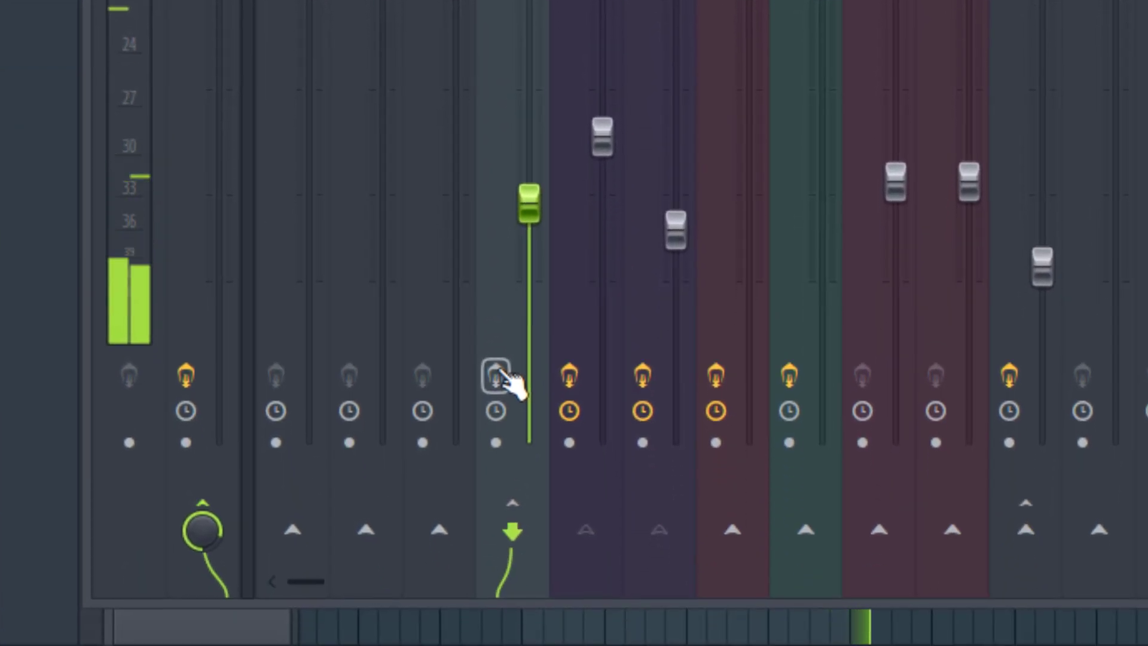
left_click(498, 376)
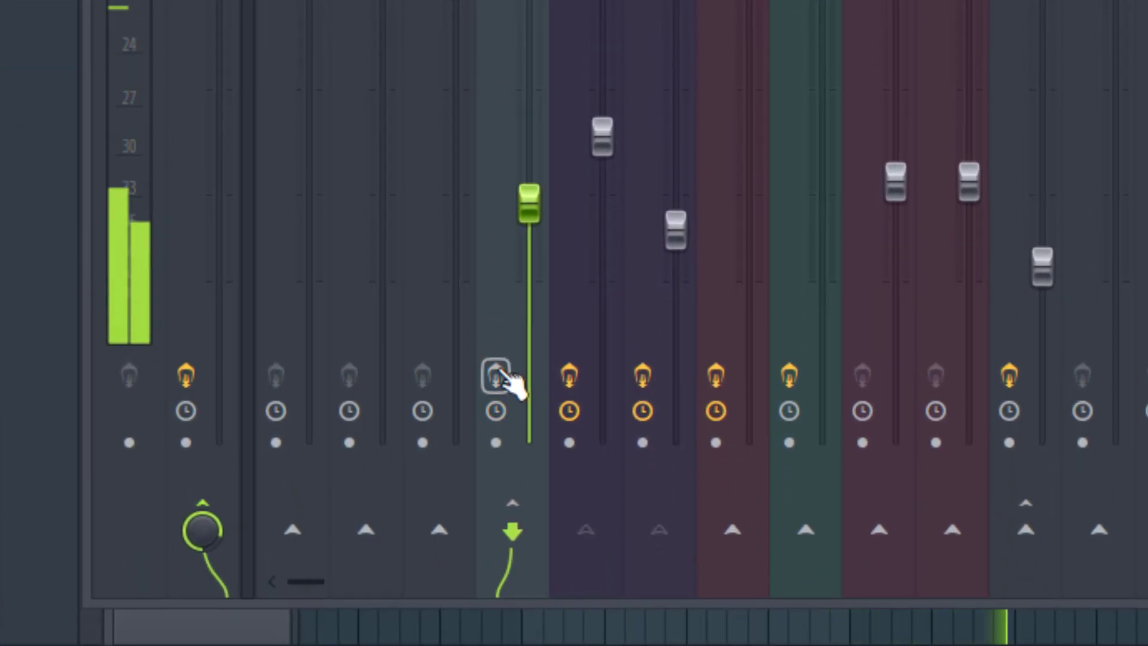
left_click(496, 375)
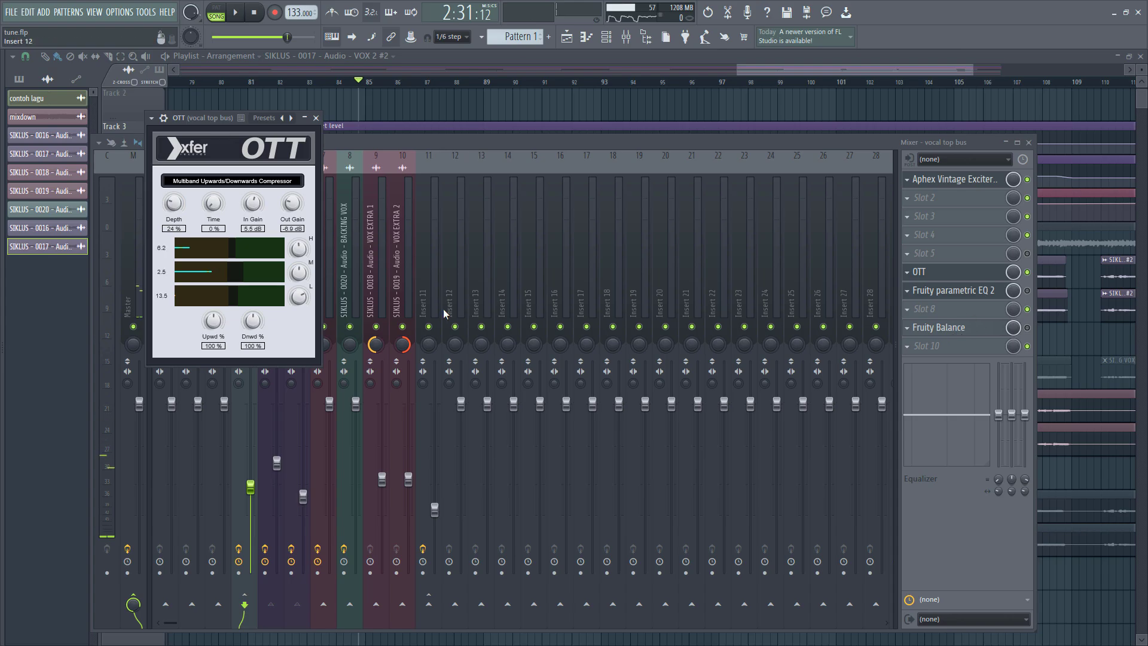
Step: In Fruity parametric EQ 2 on the vocal top bus, boost narrow band 6 fully at 3897 Hz and audition it
left_click(964, 288)
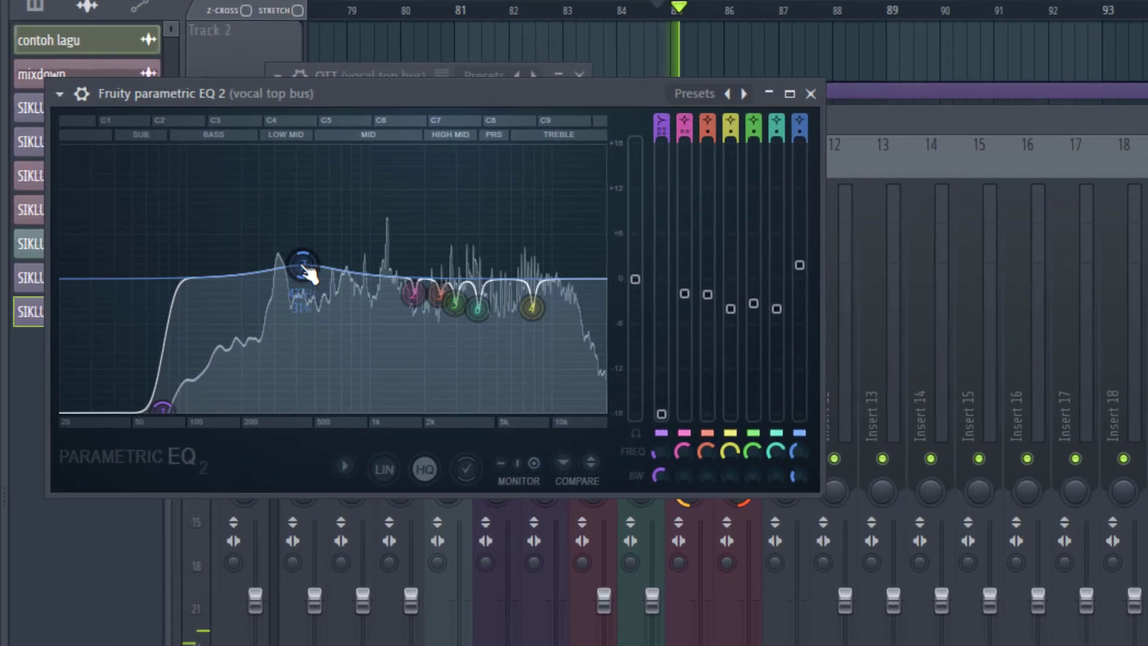
key("space")
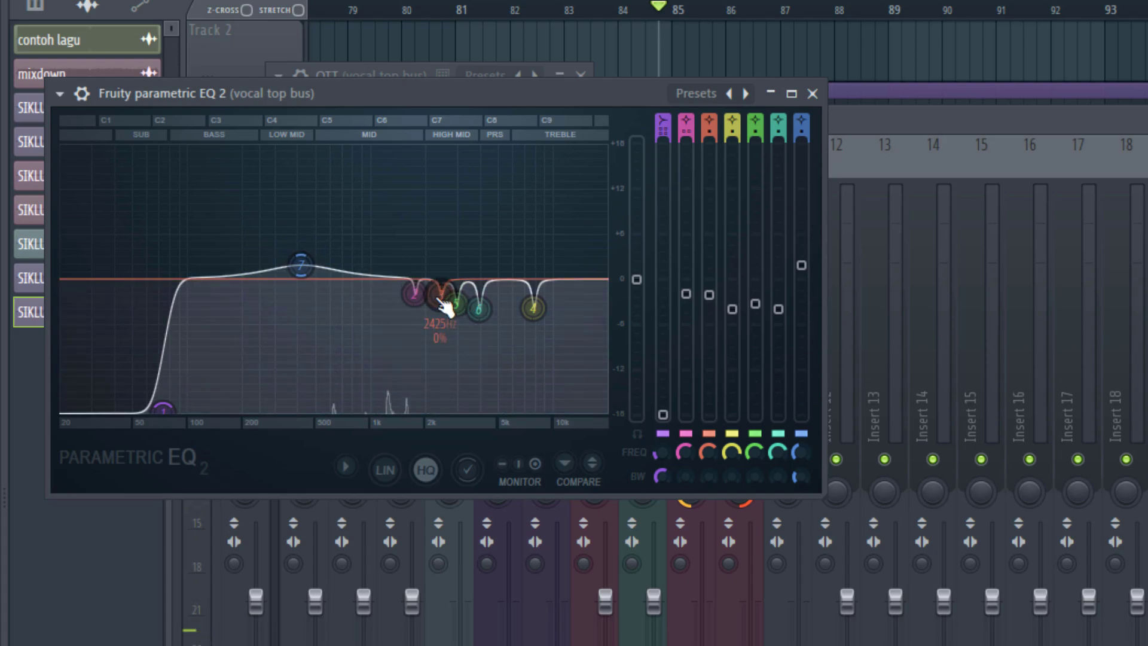
right_click(478, 310)
left_click(505, 333)
left_click_drag(459, 278, 478, 150)
key("space")
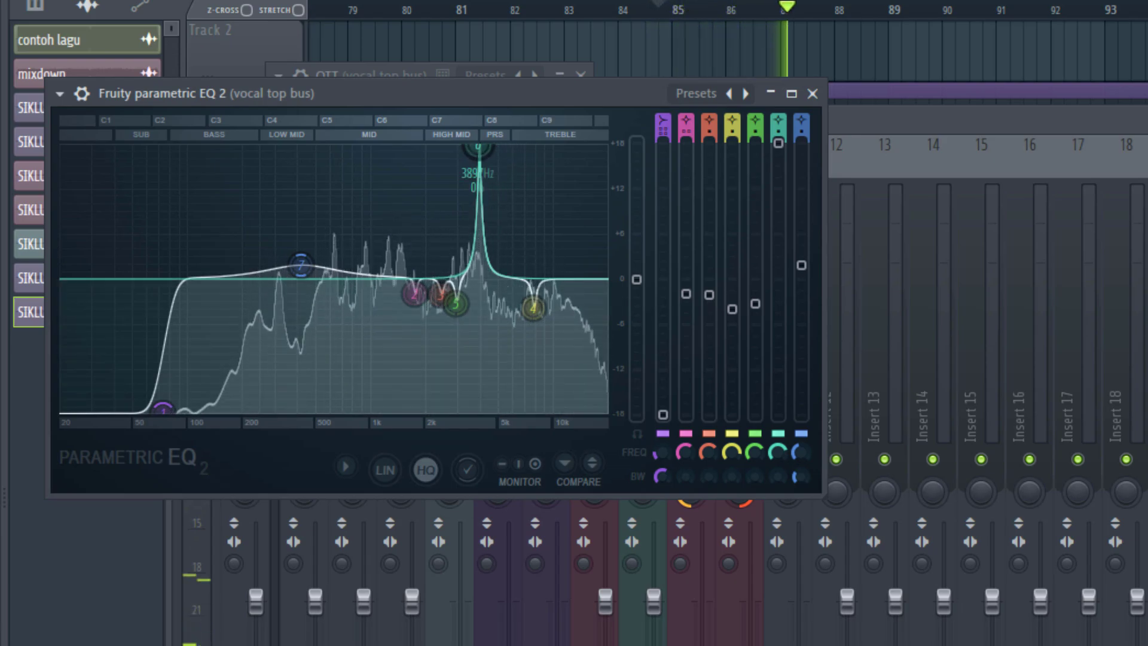
key("space")
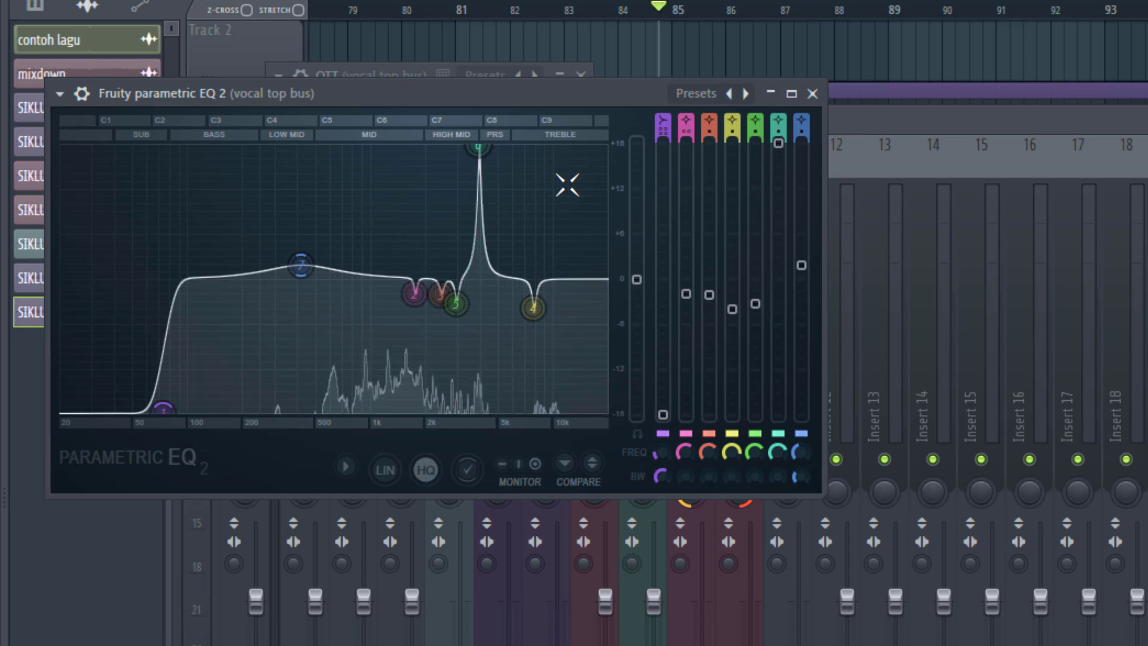
Step: Lower EQ band 6 to a slight cut at 3897 Hz and fine-tune the low-mid boost of band 7 during playback
left_click_drag(778, 142, 778, 237)
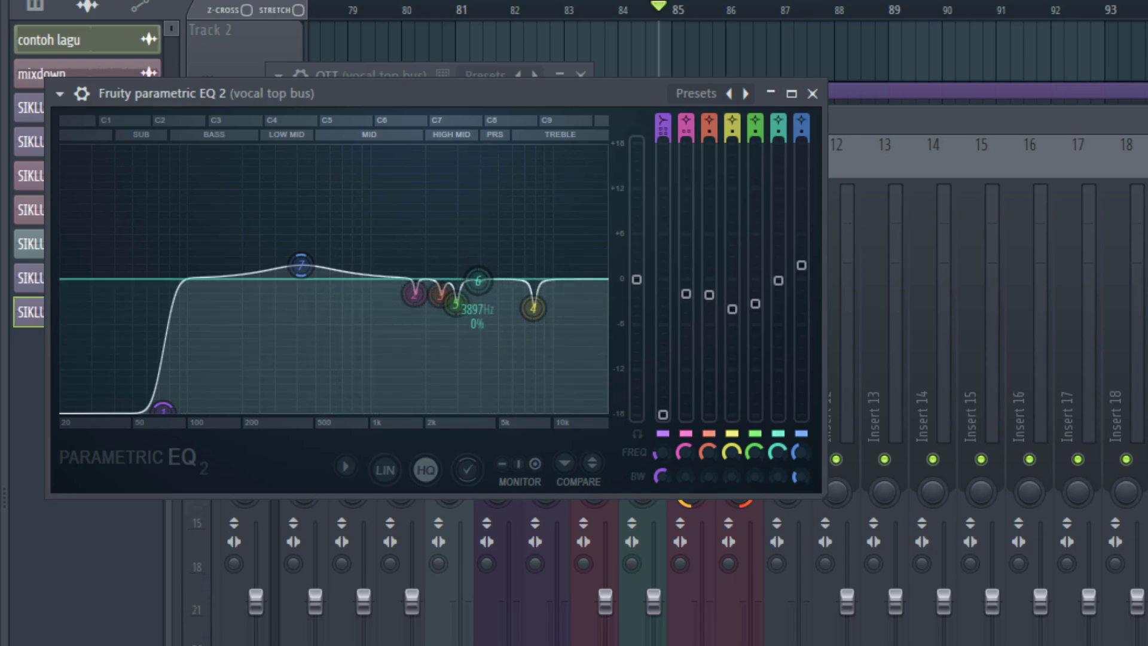
left_click_drag(478, 281, 477, 299)
key("space")
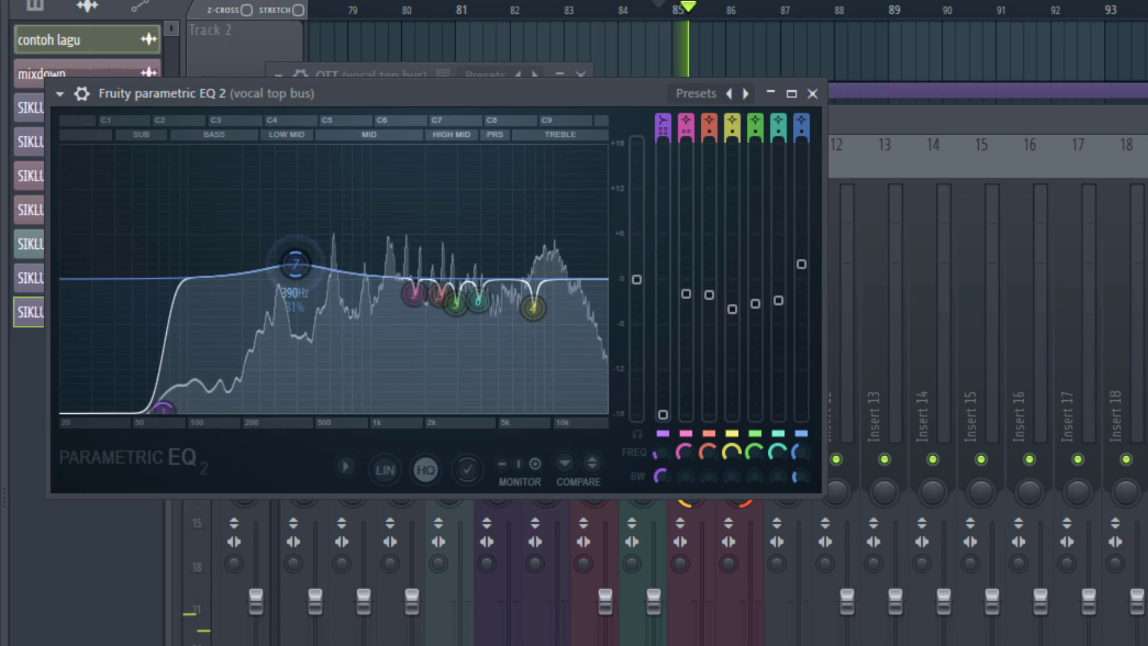
left_click_drag(295, 265, 290, 264)
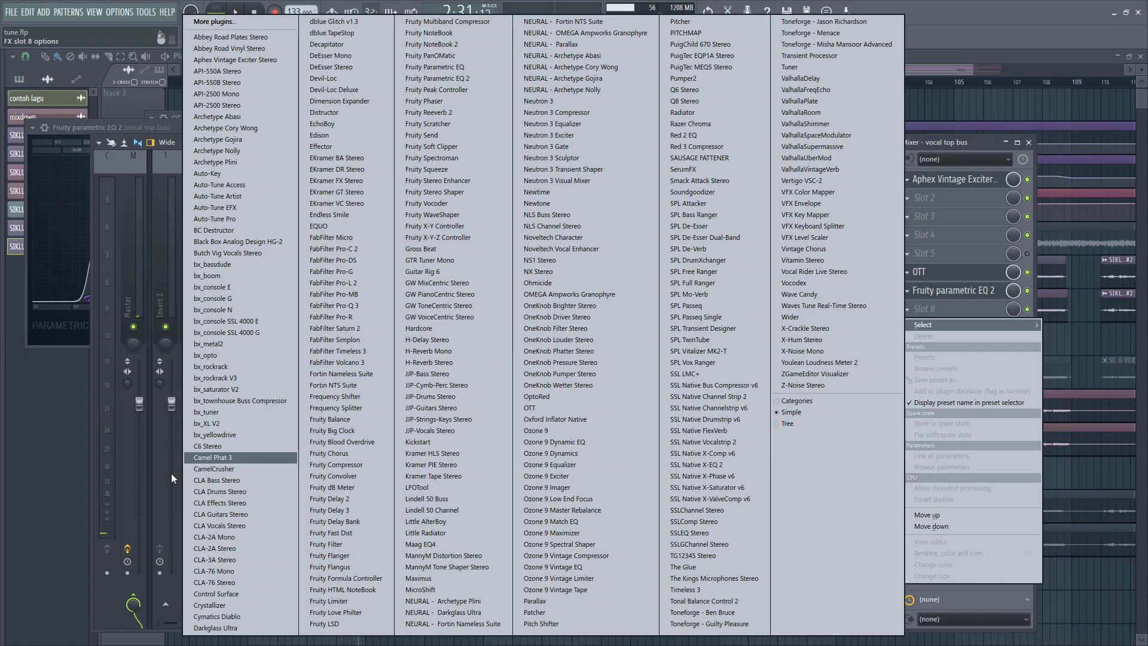
Step: Insert SSLComp Stereo in slot 8 of the vocal top bus and lower its threshold to about -2.3 dB during playback
left_click(711, 521)
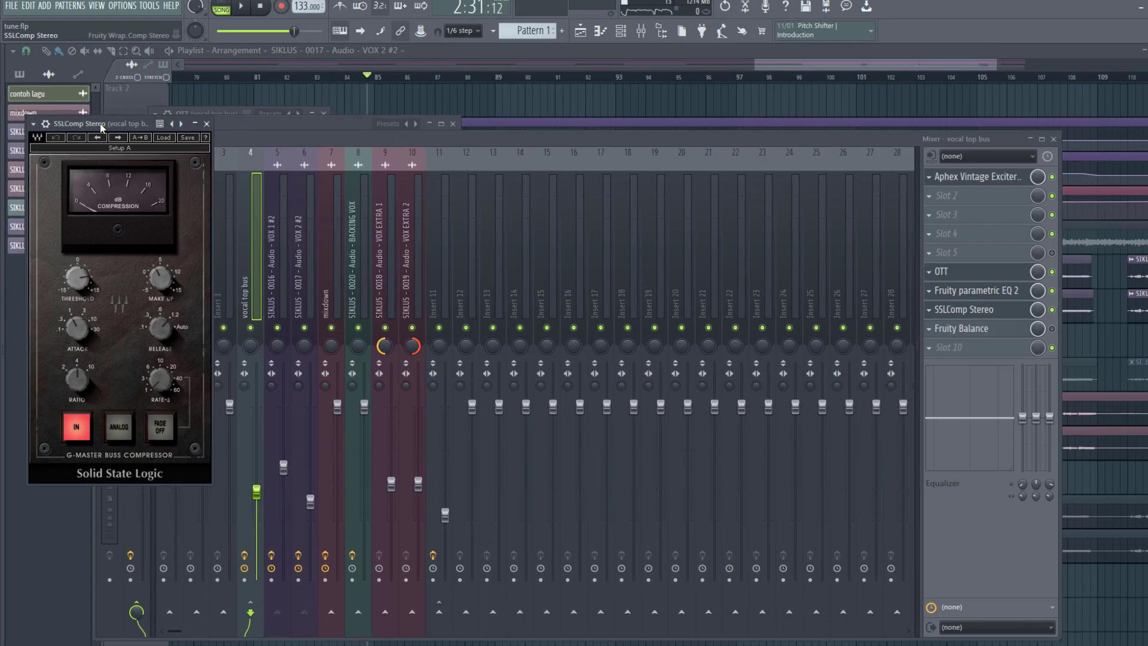
left_click_drag(99, 123, 258, 120)
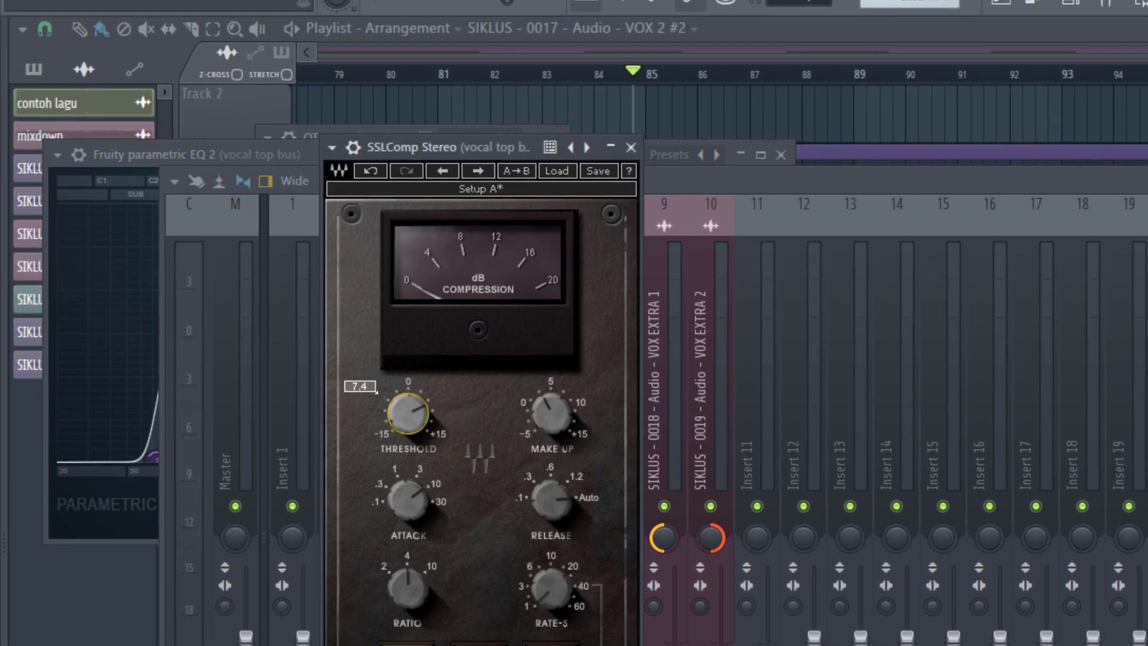
key("space")
left_click_drag(408, 413, 409, 441)
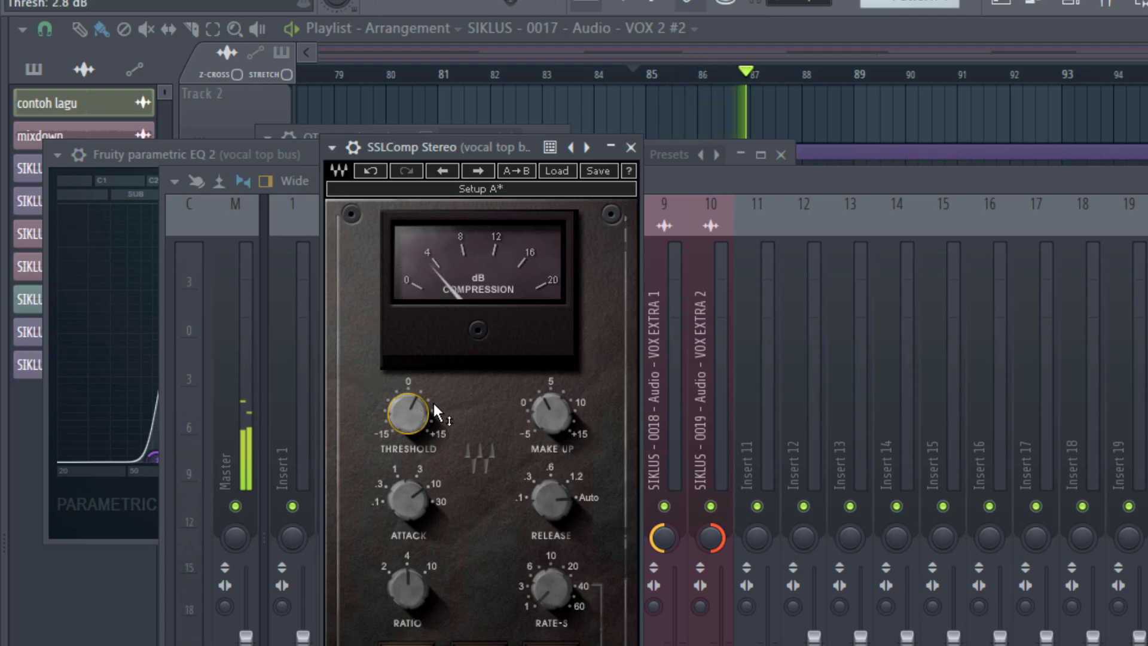
left_click_drag(432, 401, 433, 394)
key("space")
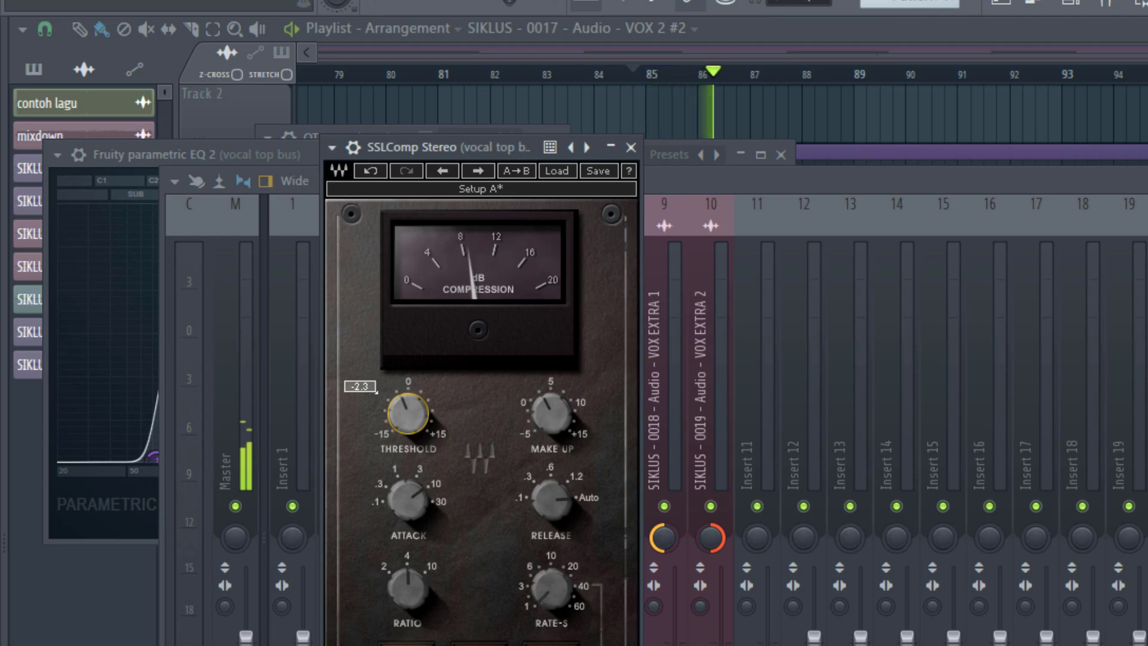
Step: Fine-tune the SSLComp threshold during playback, raising it to about 9.7 dB and bringing it back down
key("space")
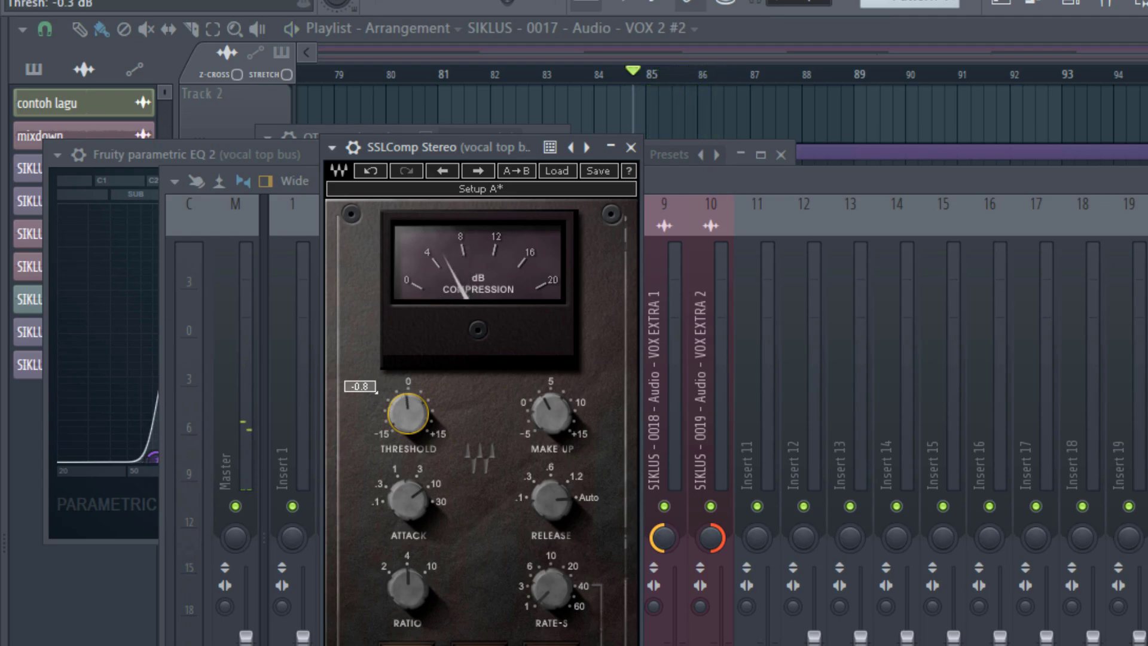
key("space")
left_click_drag(409, 414, 409, 407)
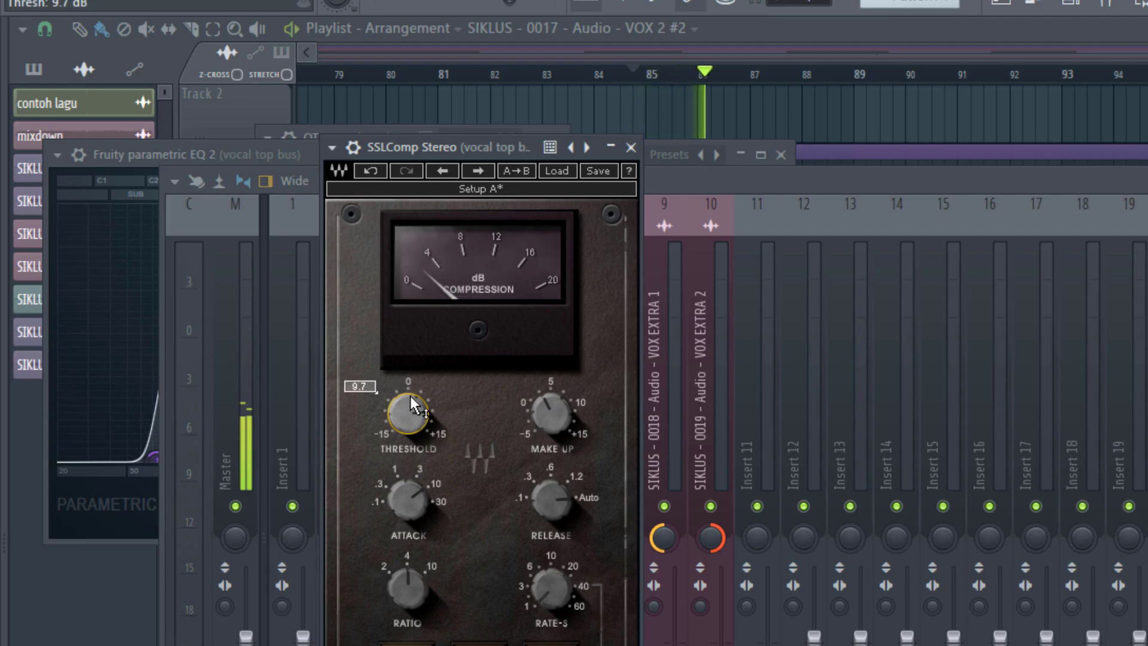
left_click_drag(423, 426, 423, 443)
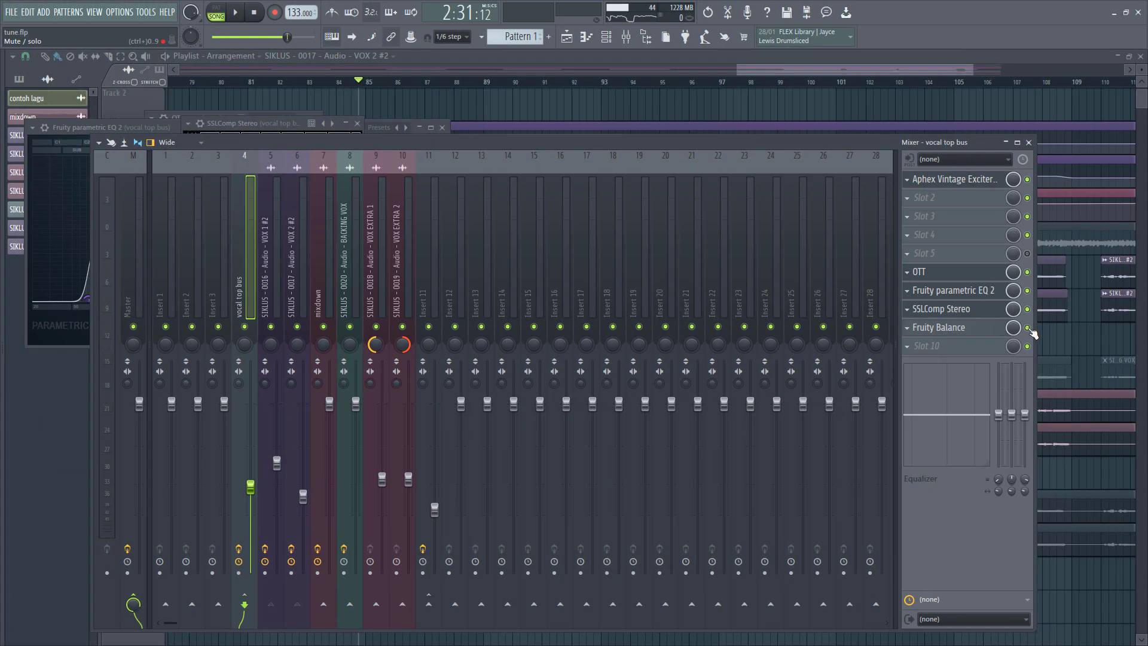
Step: Enable Fruity Balance on the vocal top bus and raise the bus fader while playing the vocals against the mixdown
left_click(1039, 331)
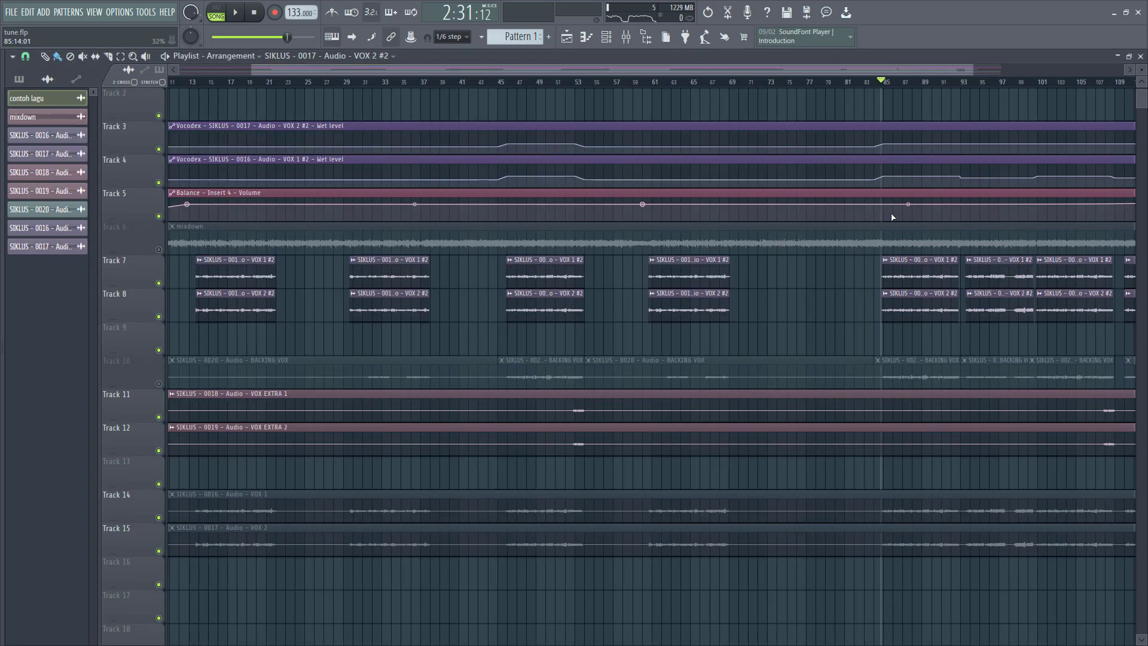
left_click_drag(828, 69, 942, 70)
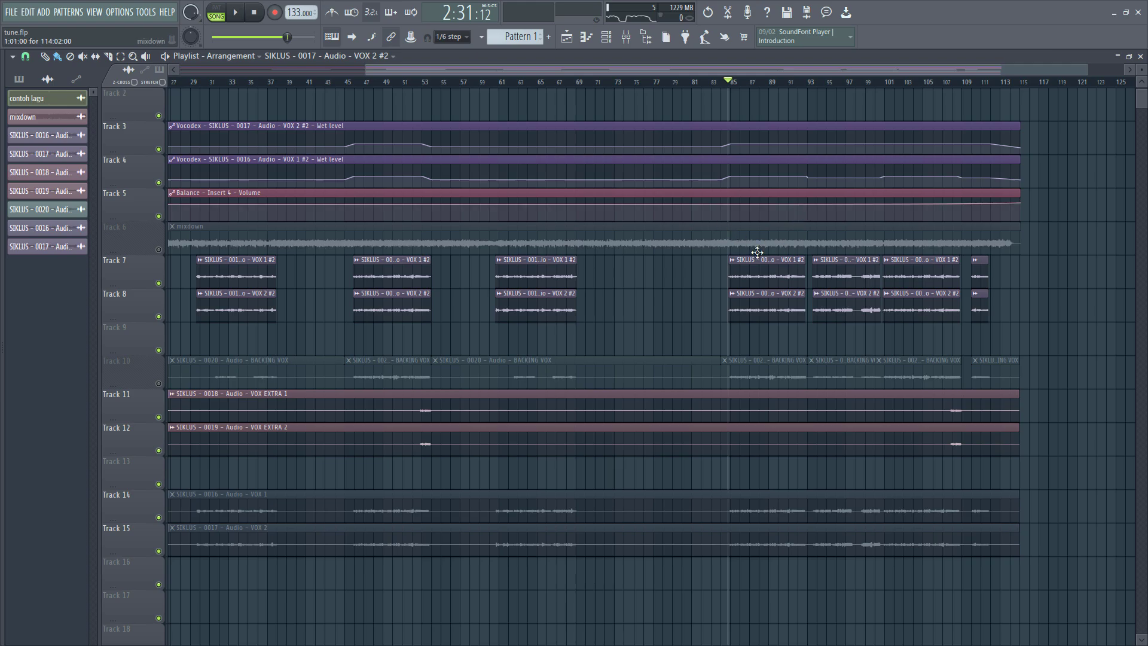
left_click(628, 39)
key("space")
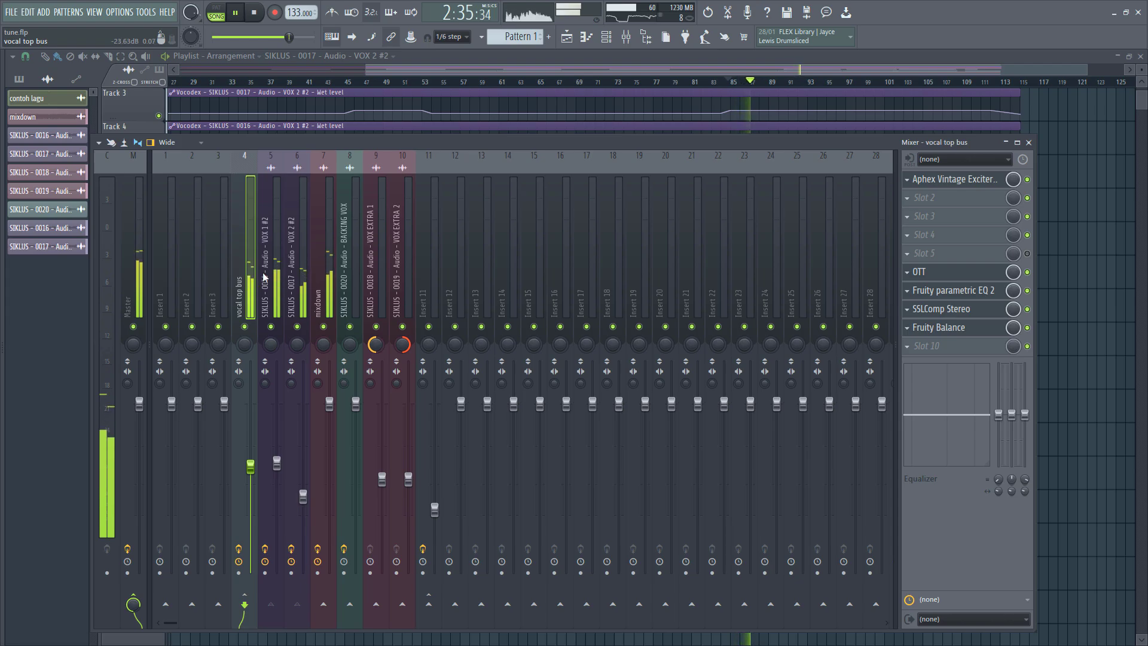
key("space")
Step: Compare the Vocodex effect on VOX 1 #2 and VOX 2 #2 by alternating between both channels during playback
left_click(277, 274)
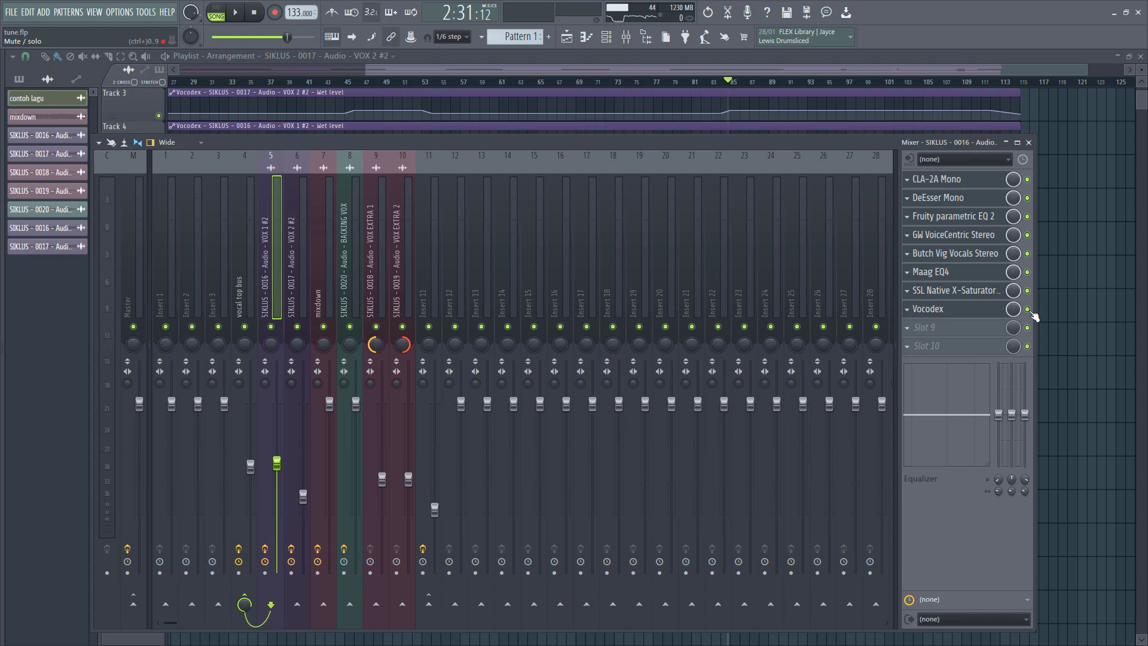
key("Right")
key("space")
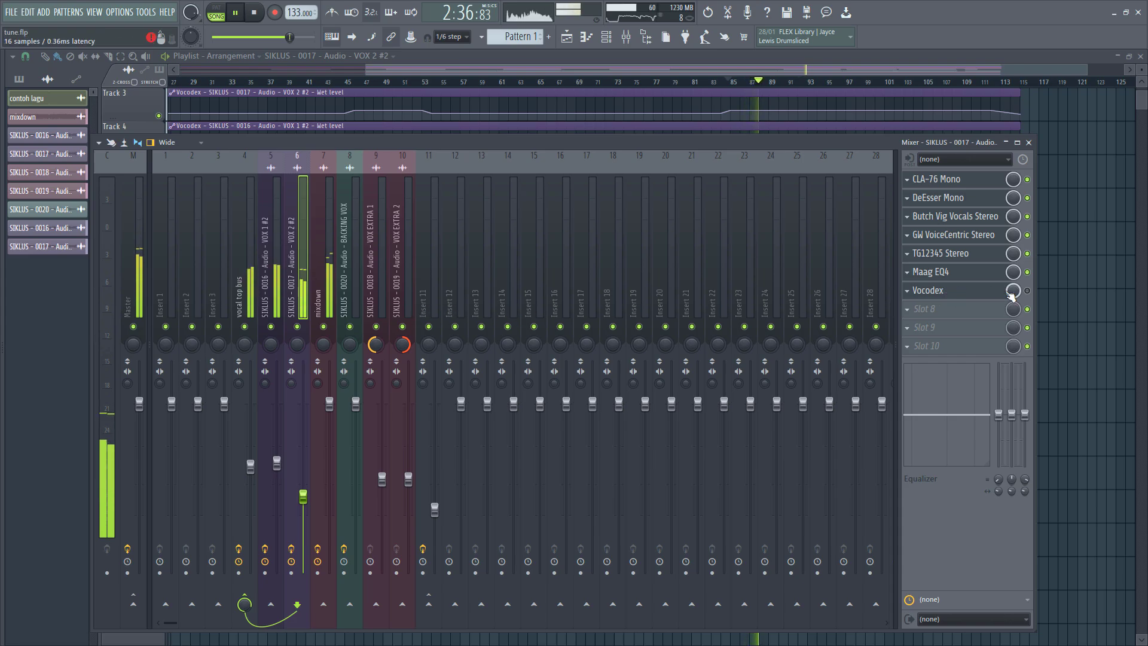
key("space")
key("Left")
key("space")
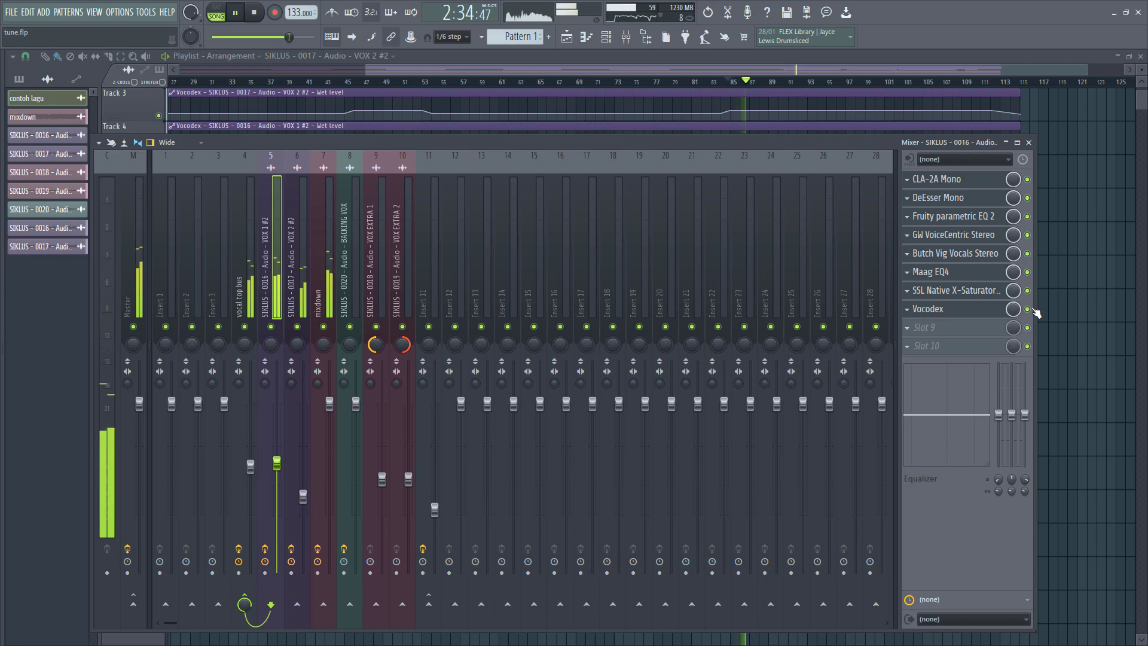
key("space")
key("Right")
key("space")
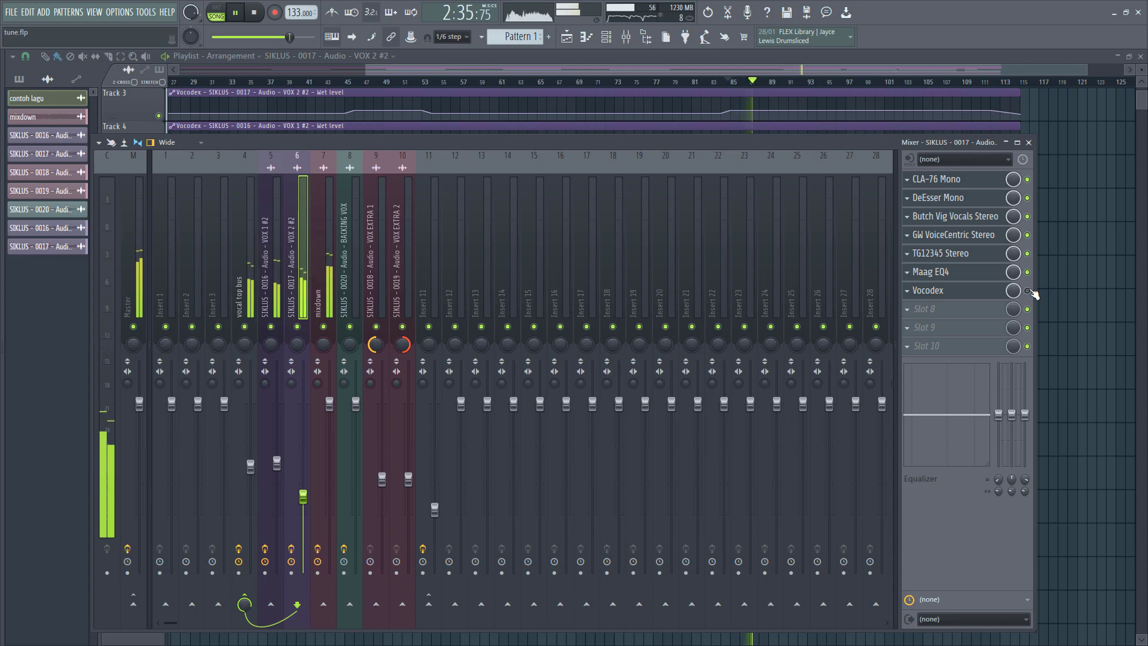
key("space")
key("Left")
key("space")
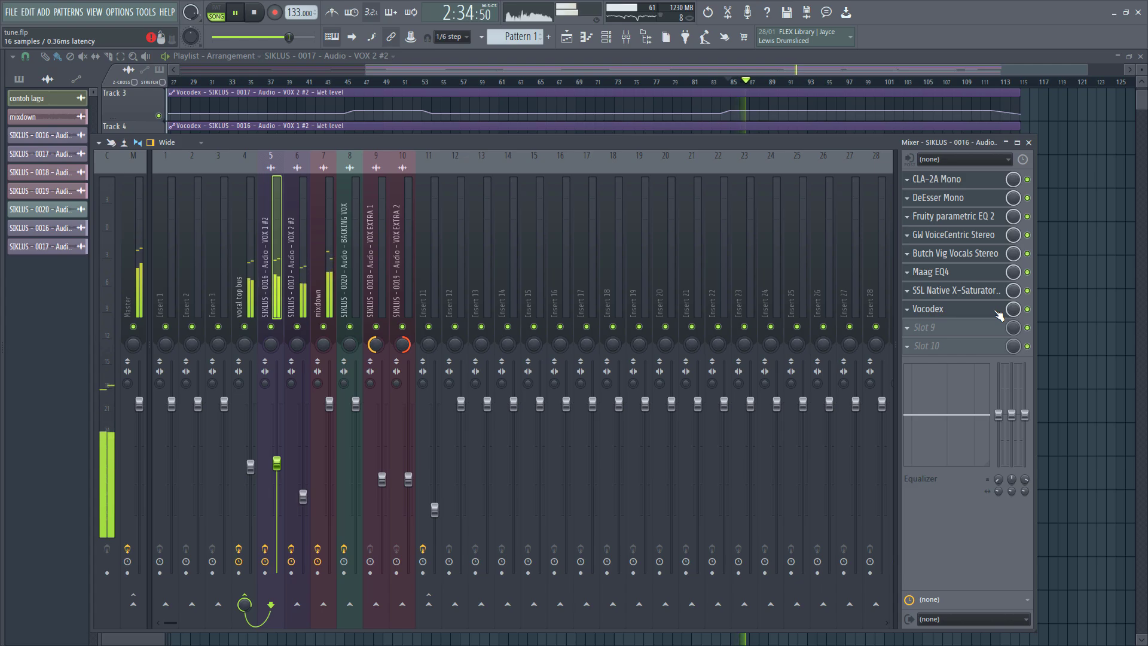
key("space")
Step: Add ValhallaRoom to slot 10 of the vocal top bus, set its Decay to 0.75 s and fine-tune its Mix during playback
left_click(249, 263)
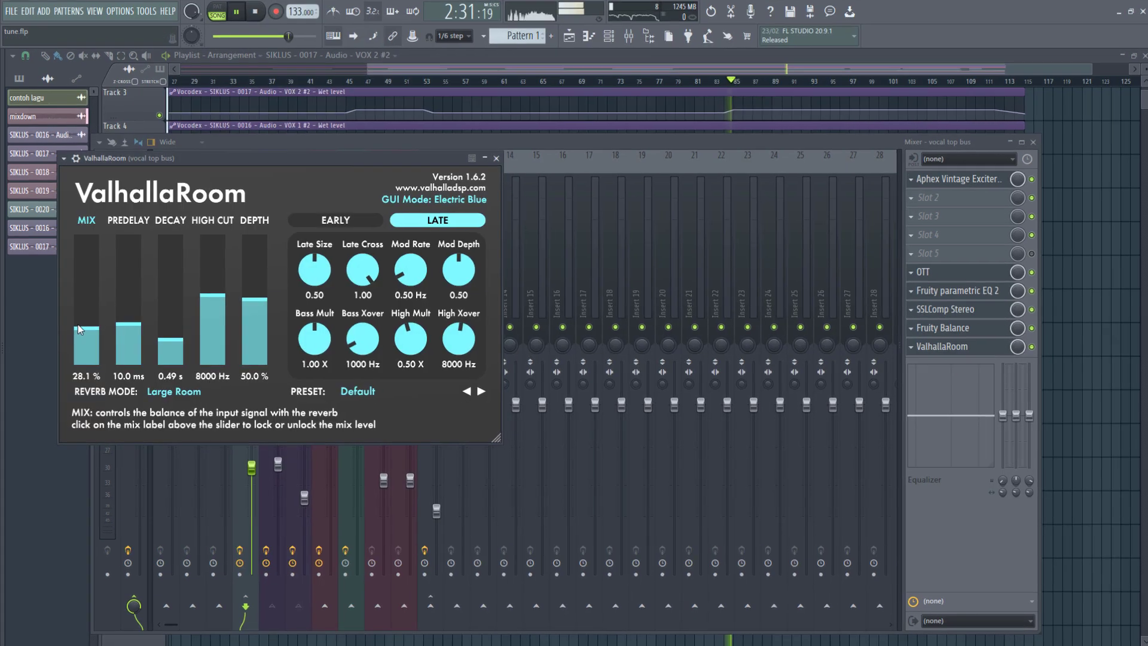
left_click_drag(78, 325, 86, 335)
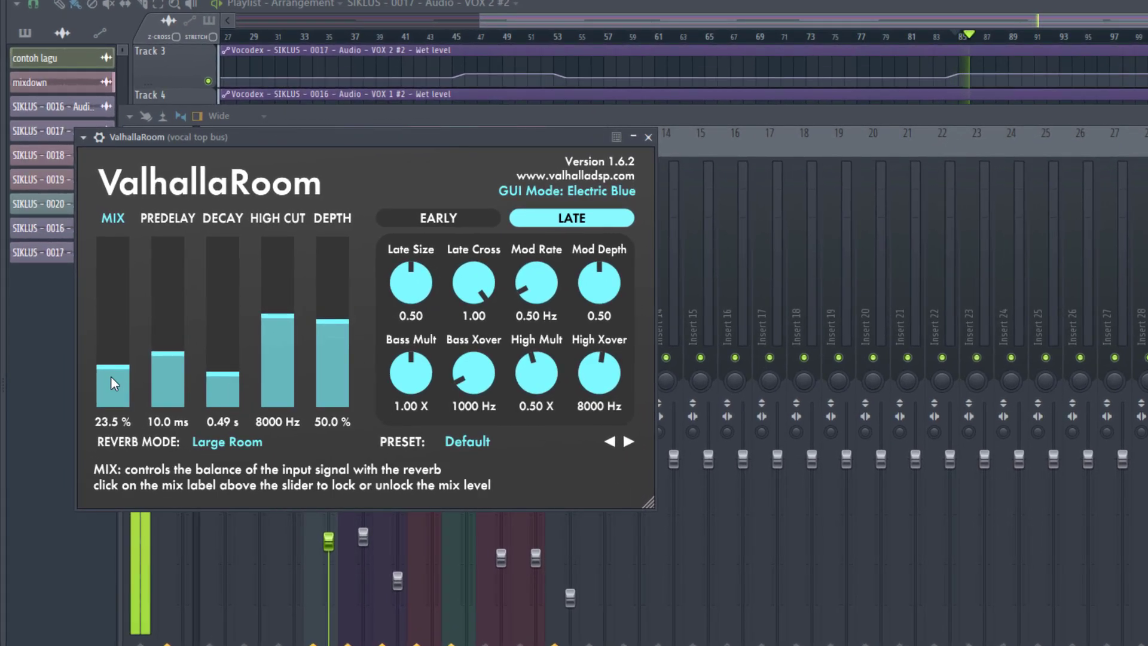
mouse_move(112, 377)
left_mouse_down()
mouse_move(110, 365)
mouse_move(127, 364)
left_mouse_up()
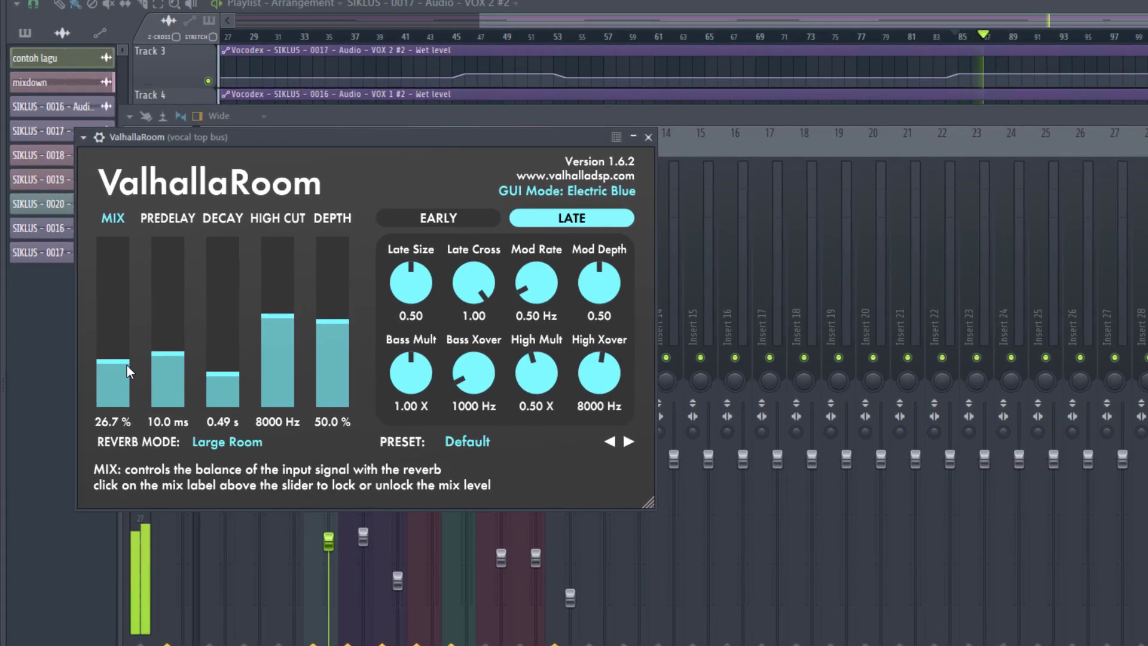
left_click_drag(227, 374, 225, 370)
left_click(118, 363)
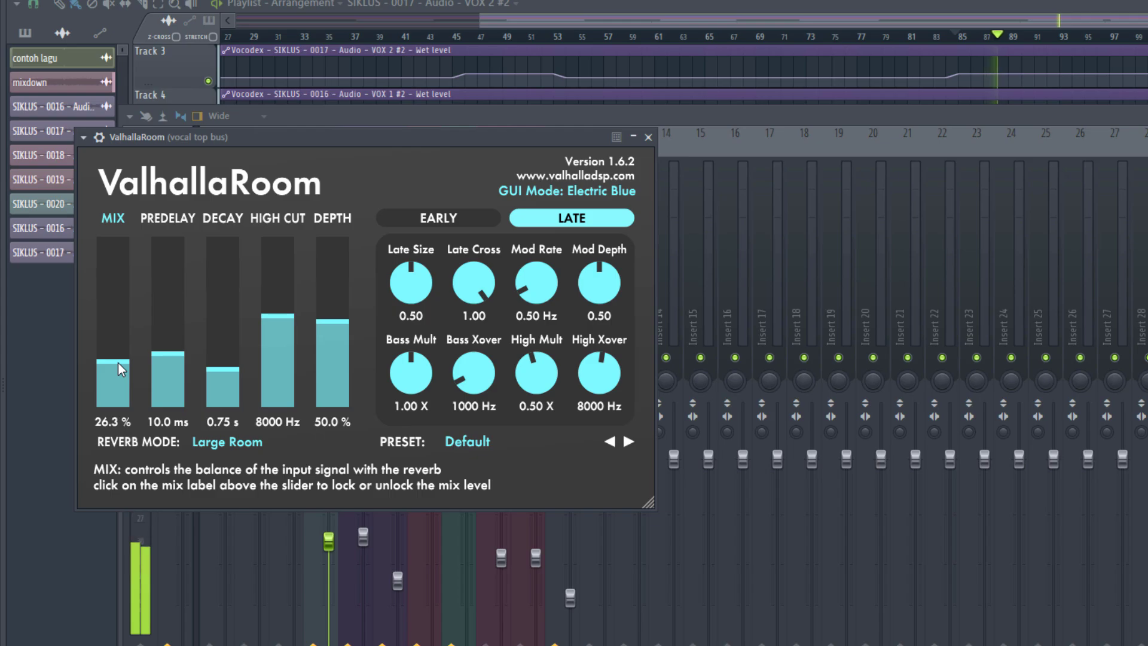
left_click_drag(117, 363, 120, 343)
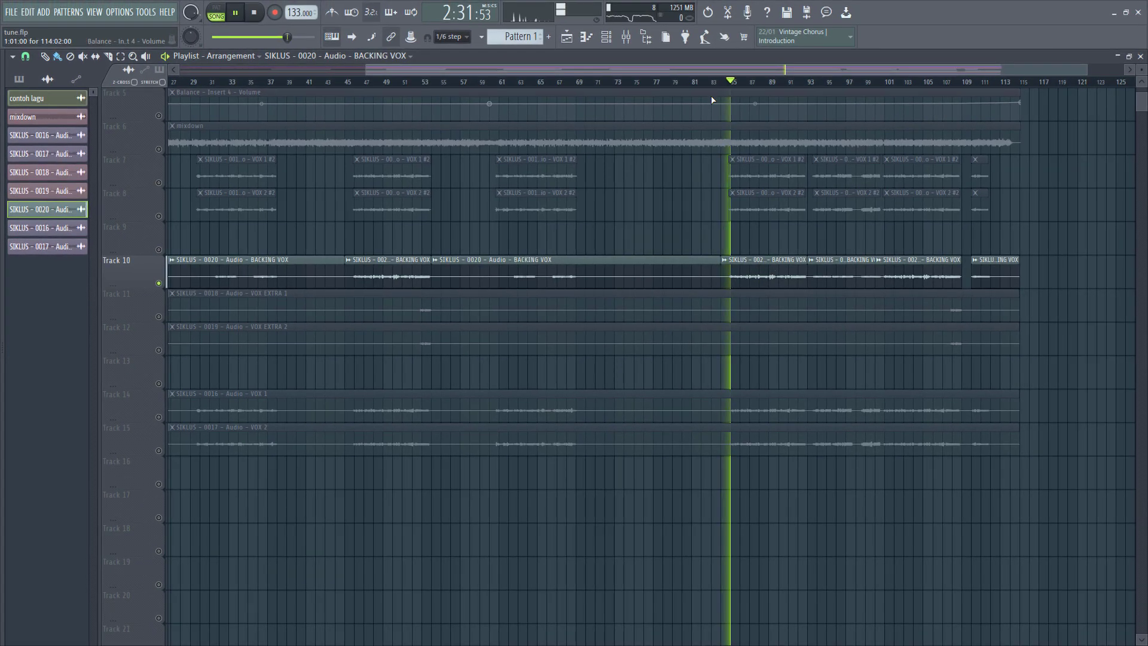
Step: Adjust the Butch Vig Vocals Input and GW VoiceCentric Doubler on BACKING VOX, and audition it together with VOX 1 #2 and VOX 2 #2
left_click(626, 37)
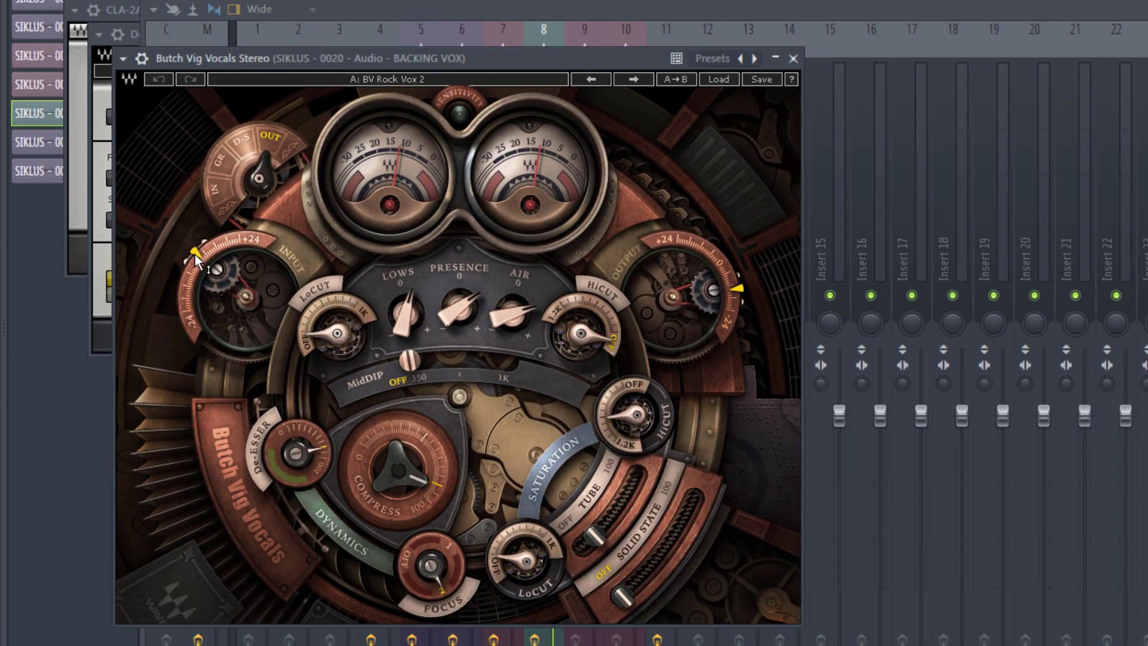
left_click_drag(195, 257, 195, 253)
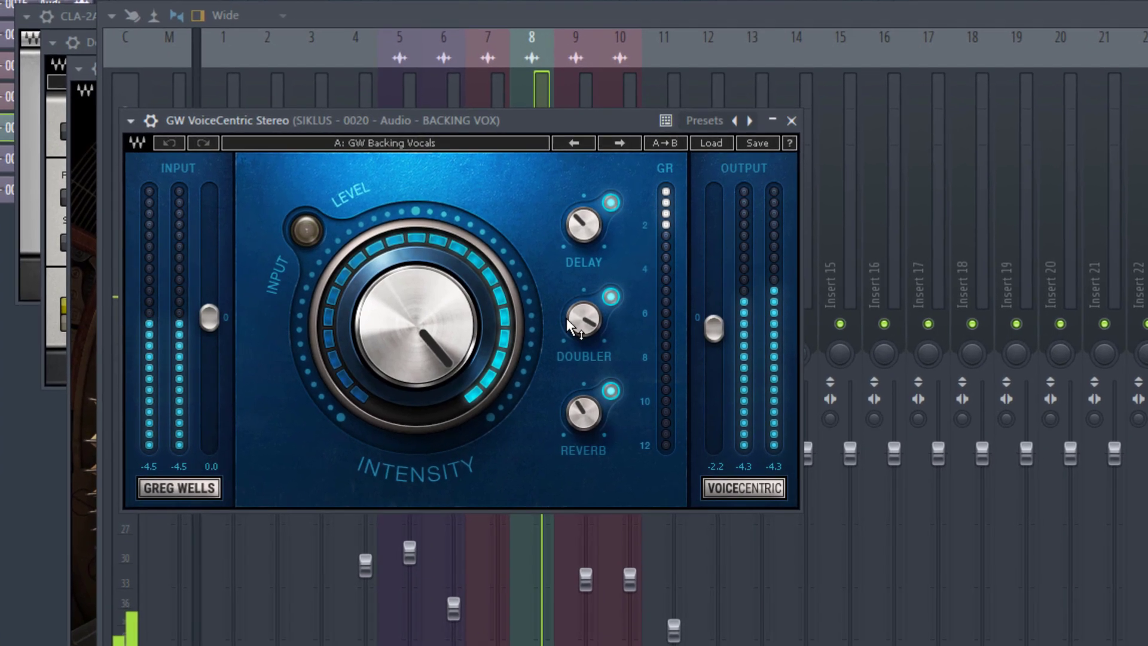
left_click_drag(589, 320, 576, 286)
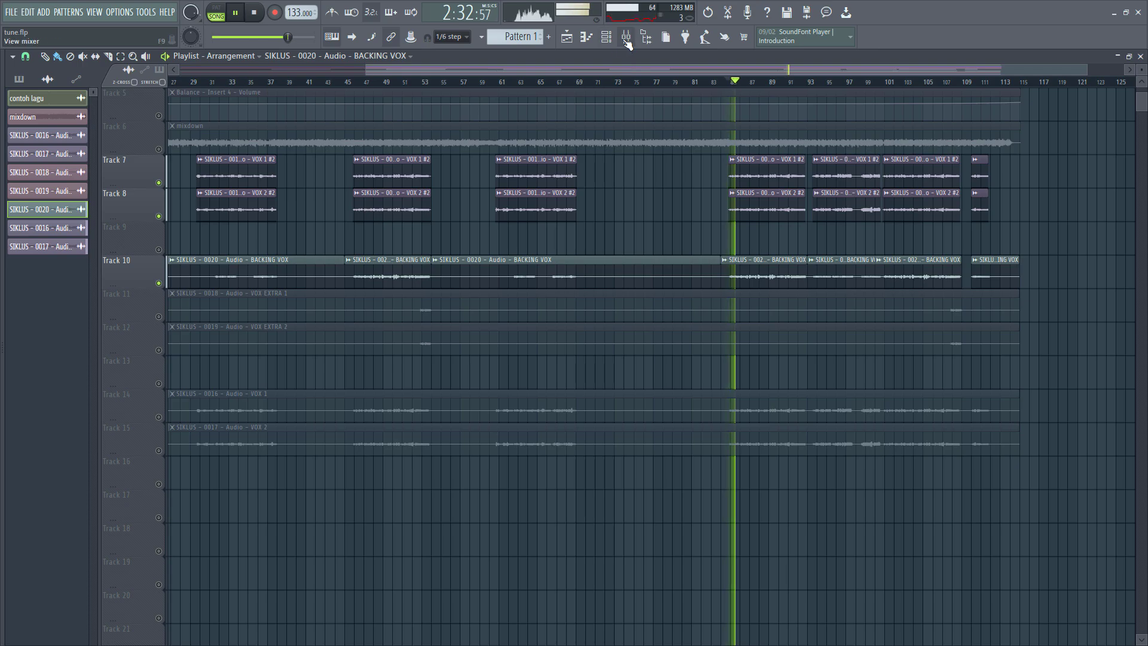
left_click(626, 36)
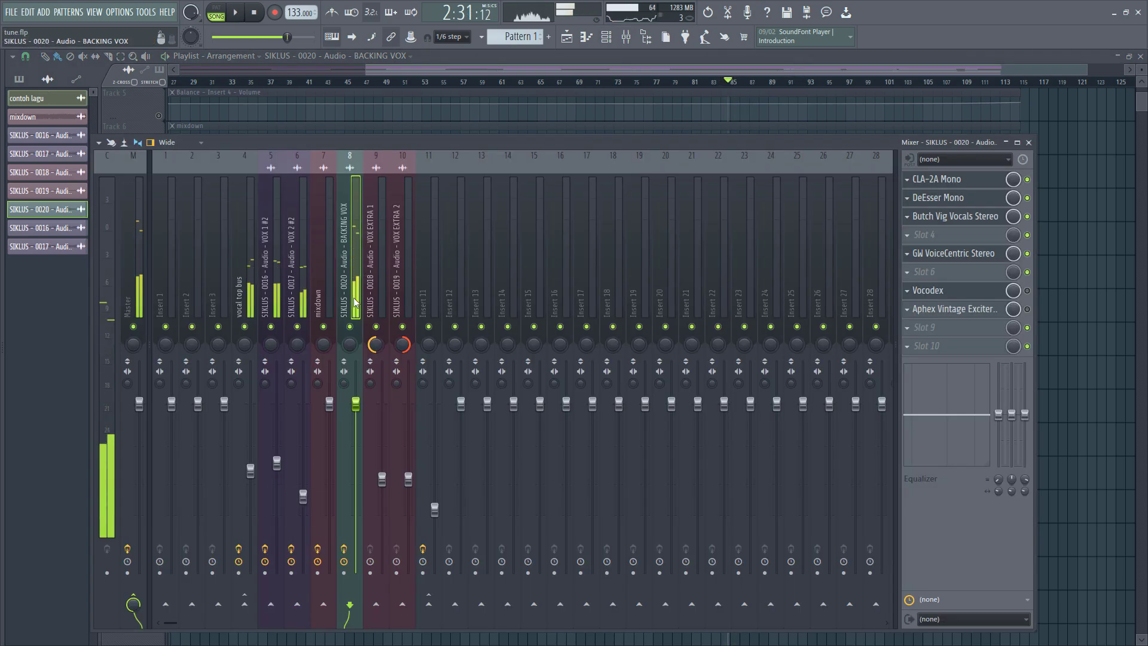
Step: Lower the BACKING VOX fader and audition the channel with its Vocodex effect
left_click_drag(356, 404, 356, 460)
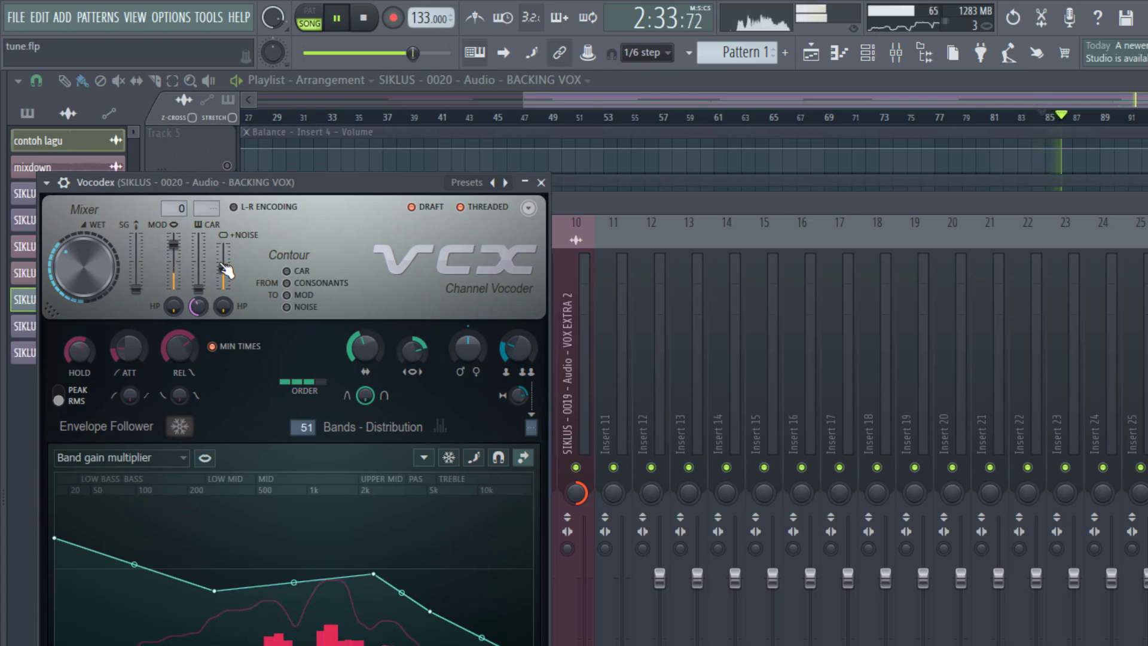
key("space")
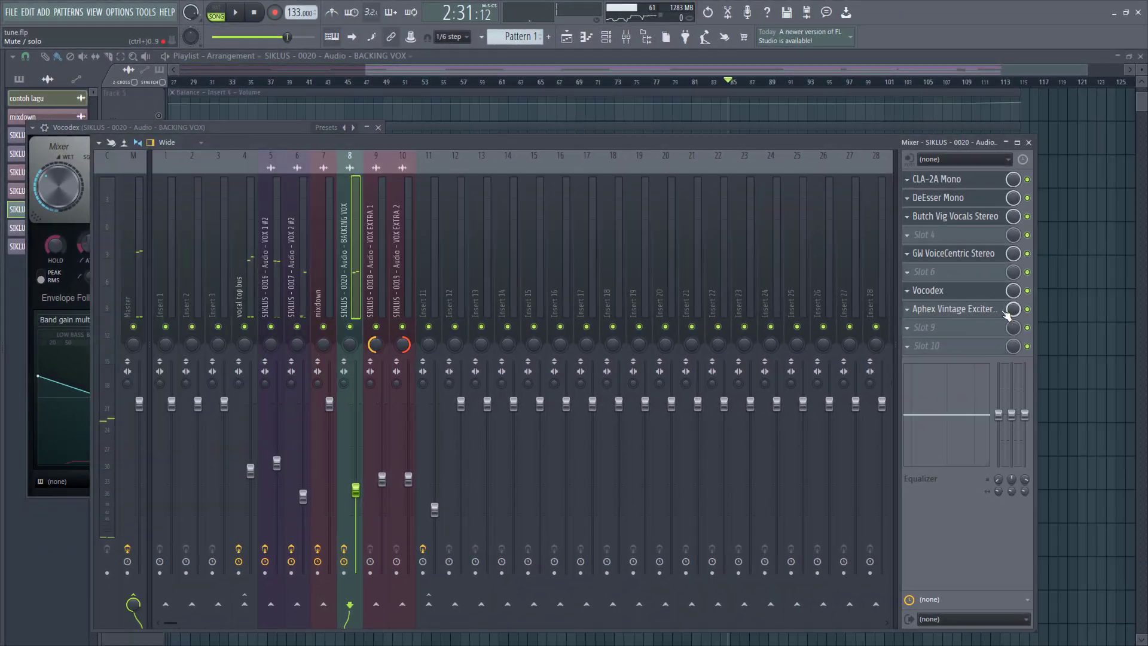
Step: Set the Input of the Aphex Vintage Exciter on BACKING VOX to -5.1 dB during playback
left_click(993, 314)
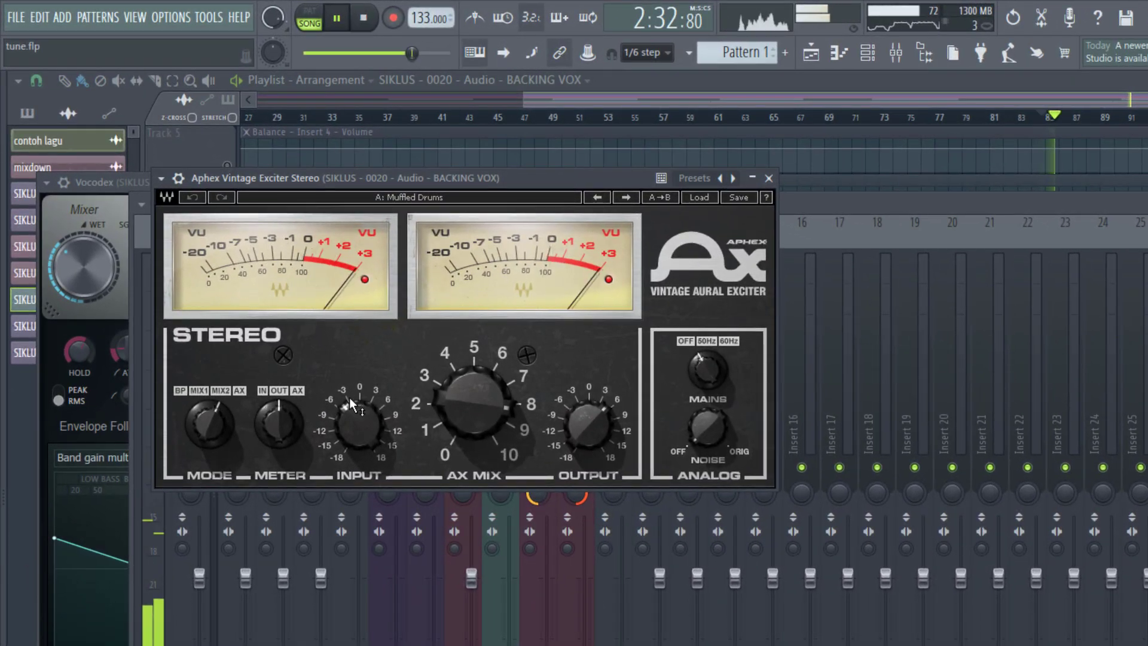
left_click_drag(249, 291, 249, 293)
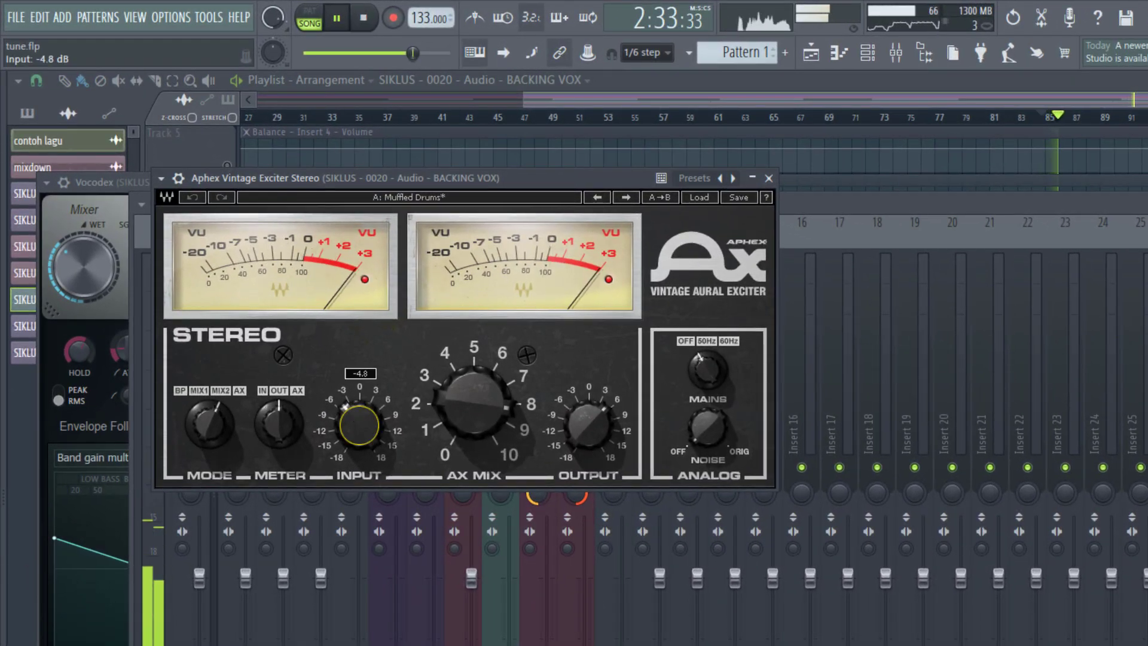
left_click_drag(359, 425, 358, 427)
key("space")
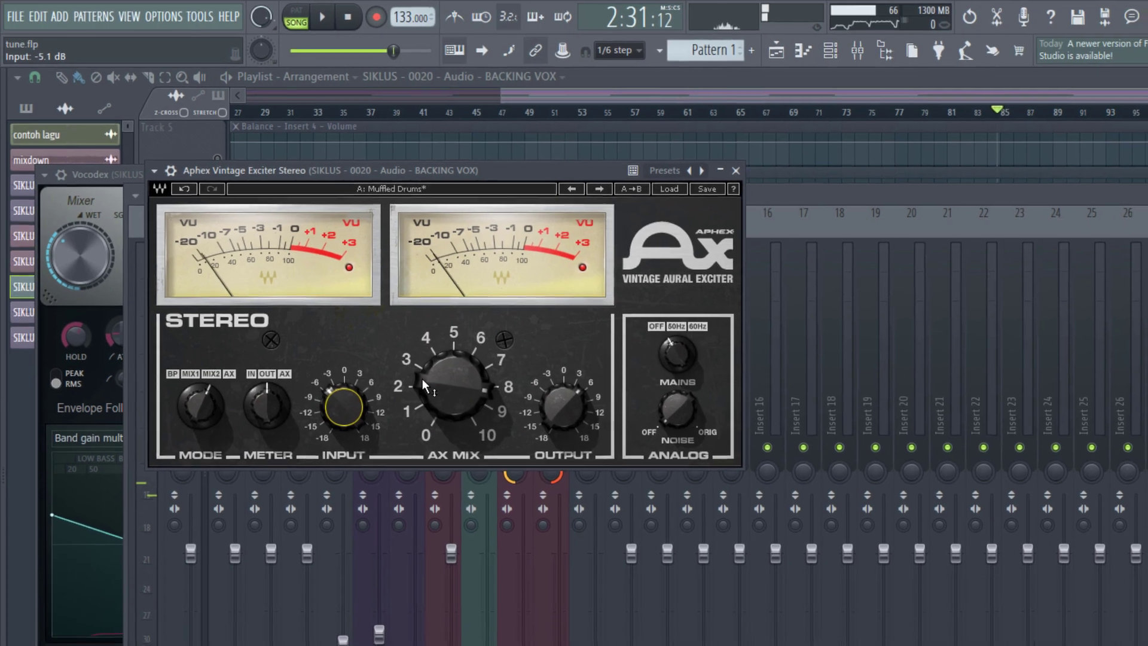
Step: Lower the BACKING VOX fader further to balance it against VOX 1 #2 and VOX 2 #2 in playback
key("space")
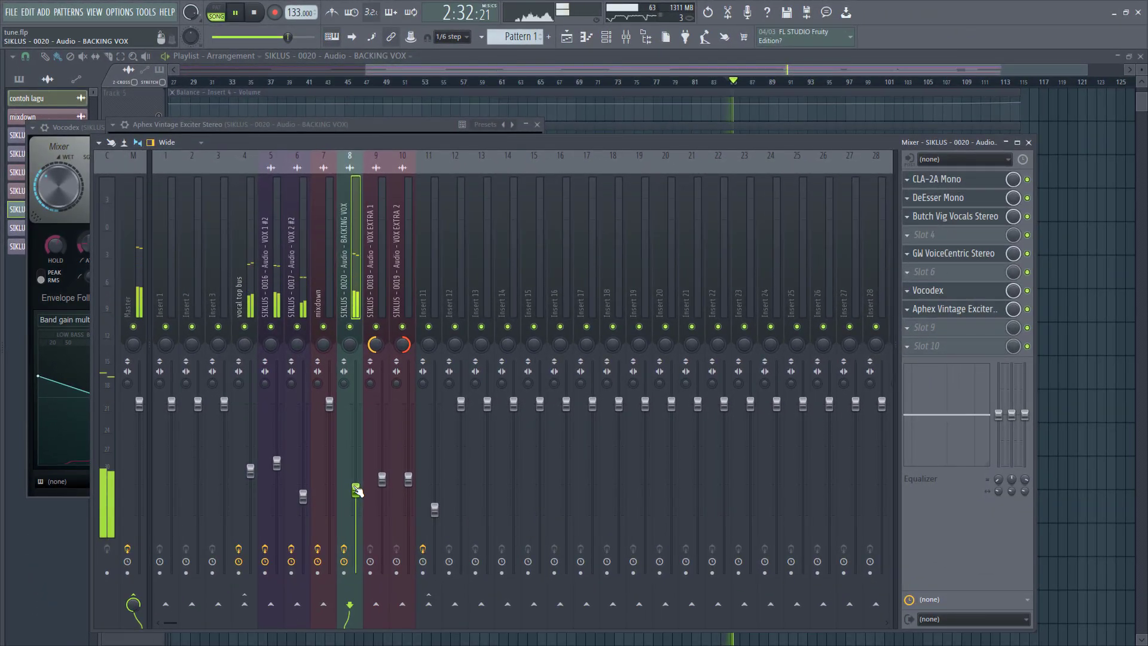
key("space")
left_click_drag(357, 488, 356, 521)
key("space")
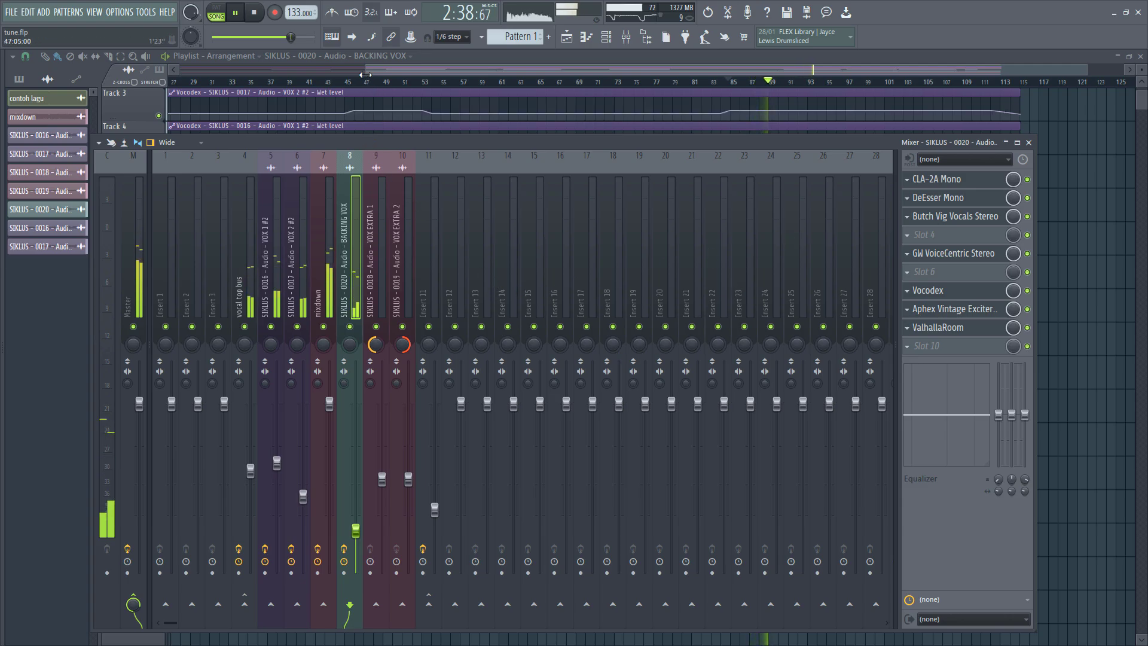
Step: Play the full mix while reviewing the playlist arrangement and automation from bar 69 onward
left_click_drag(365, 75, 669, 71)
scroll(547, 186, "up", 1)
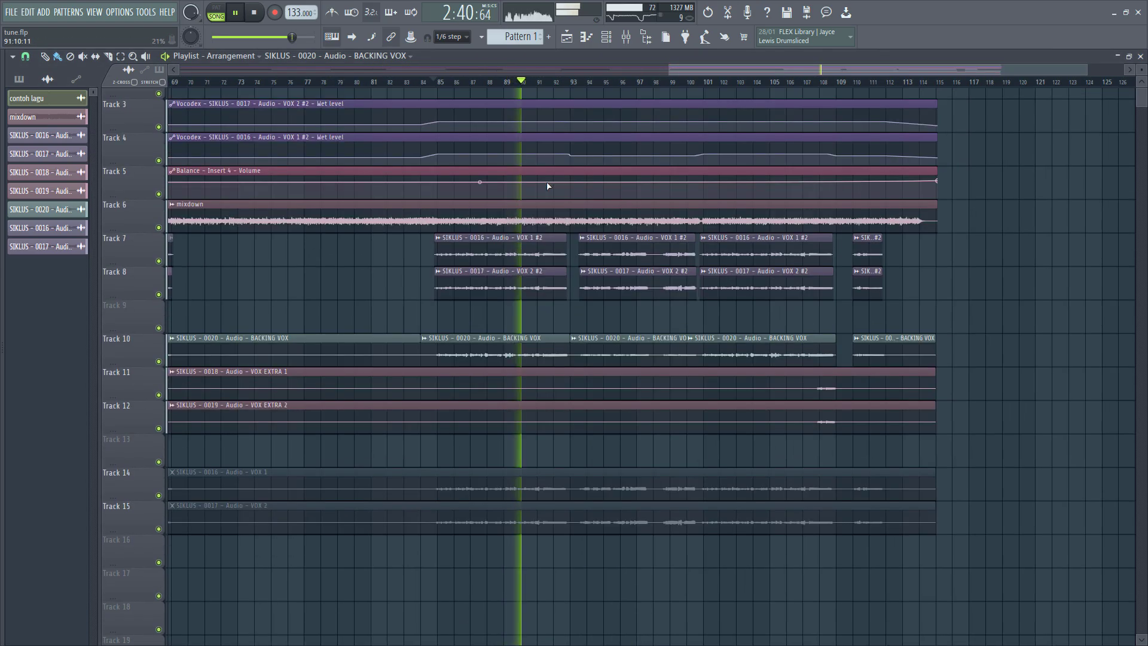
scroll(548, 186, "up", 2)
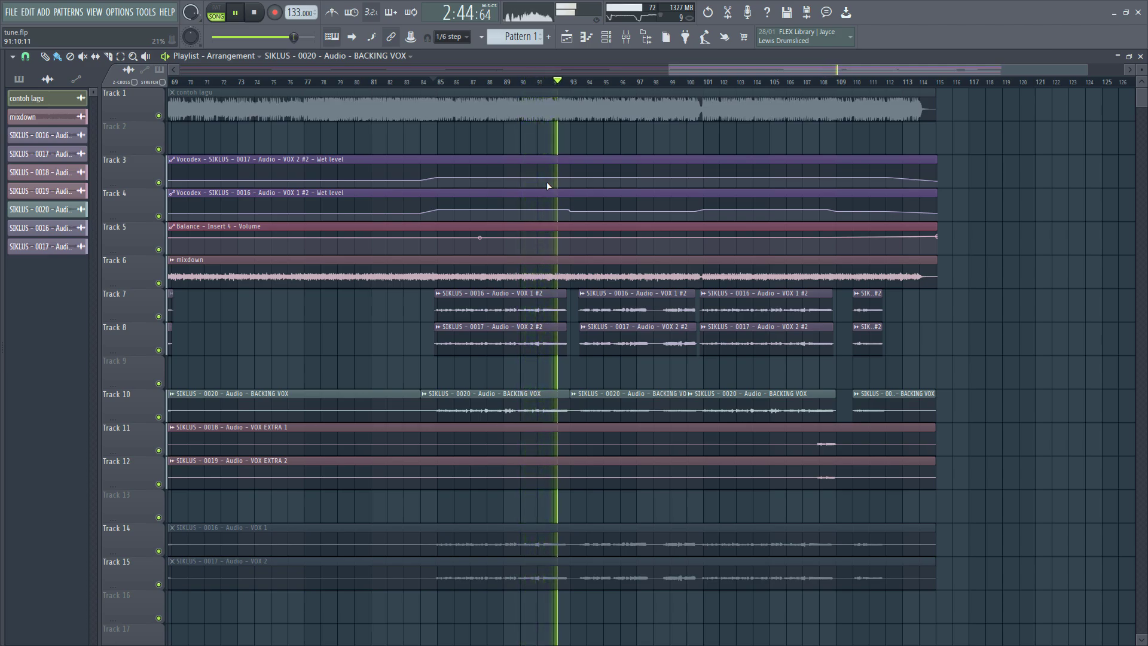
key("space")
Step: Compare the mix with Vocodex on and off on the vocal channels, and select the vocal top bus in the mixer
key("F9")
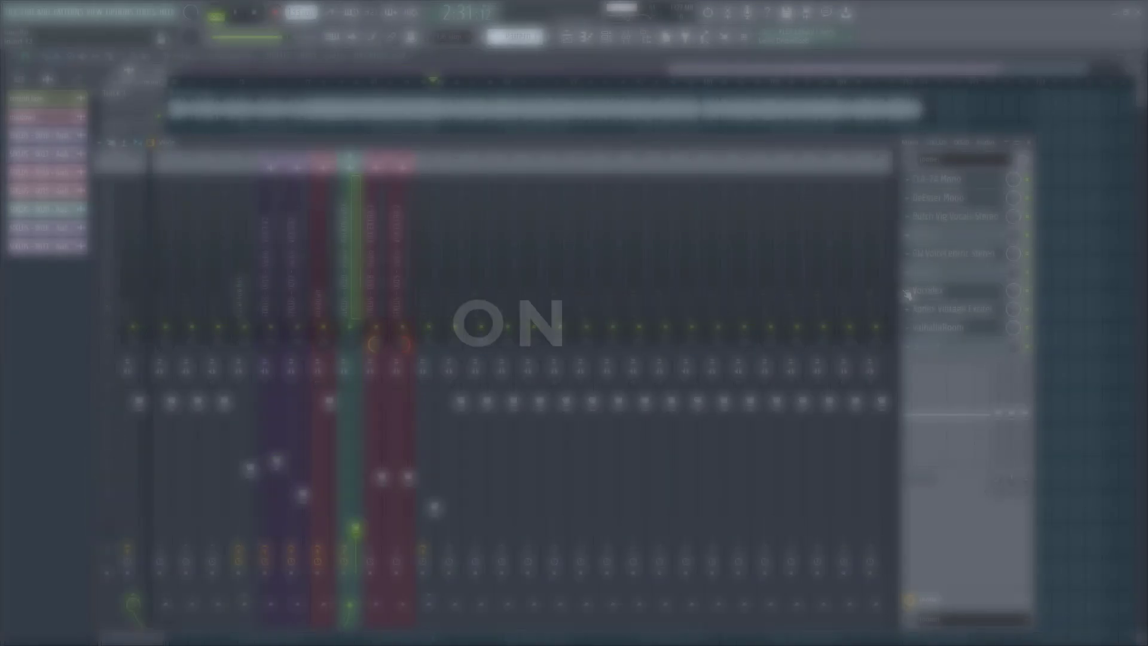
key("space")
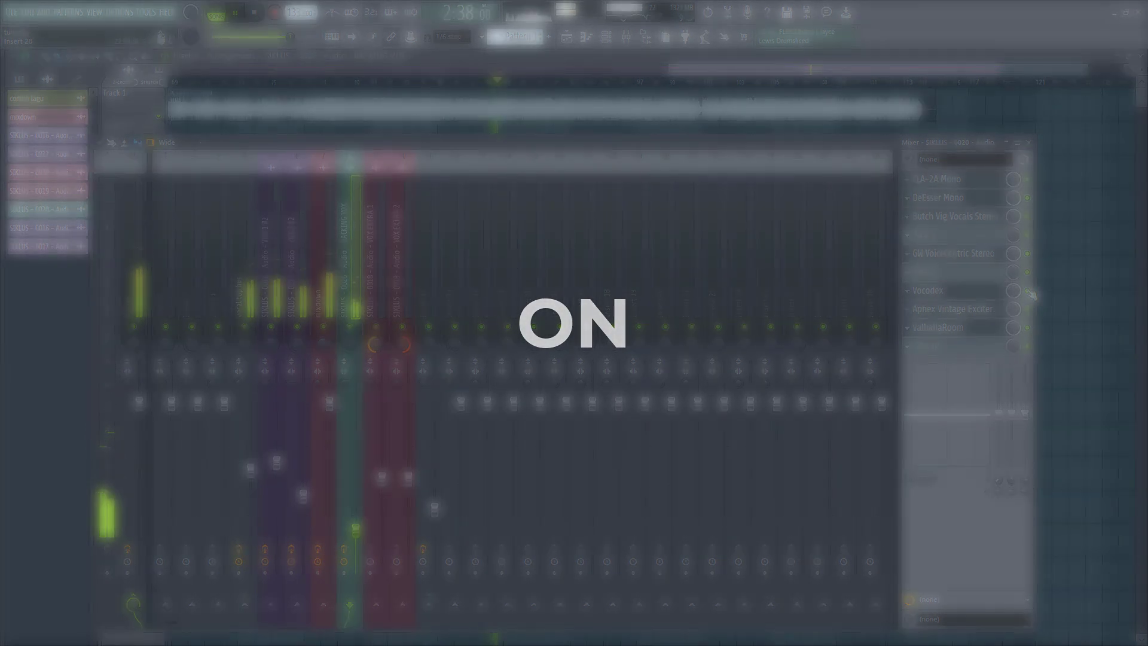
key("space")
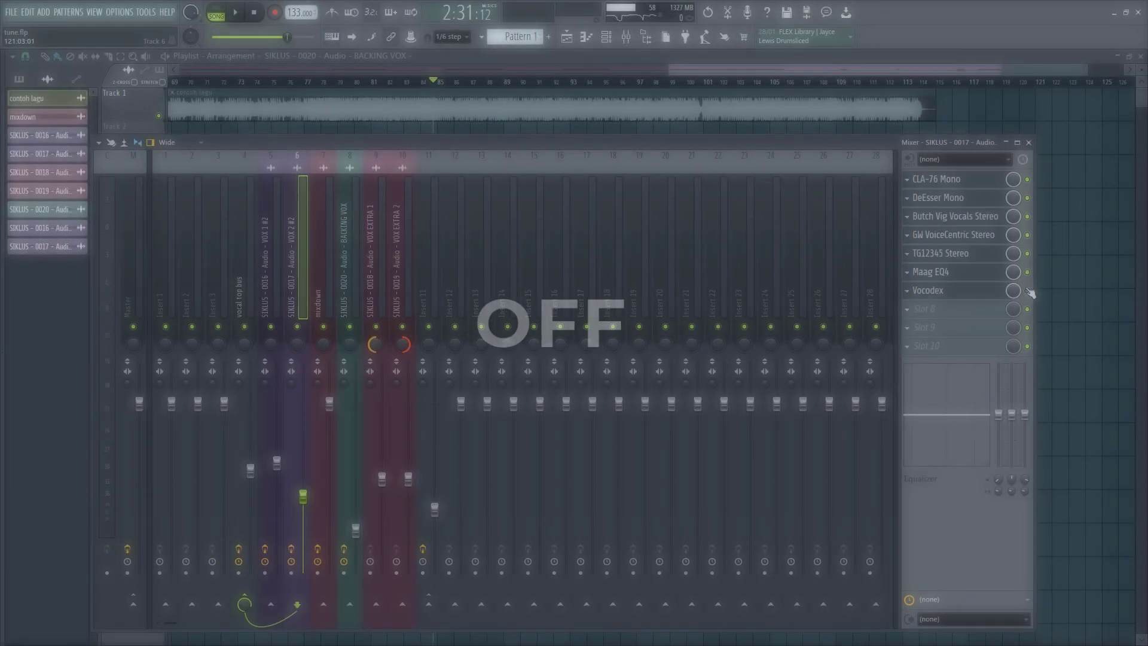
key("space")
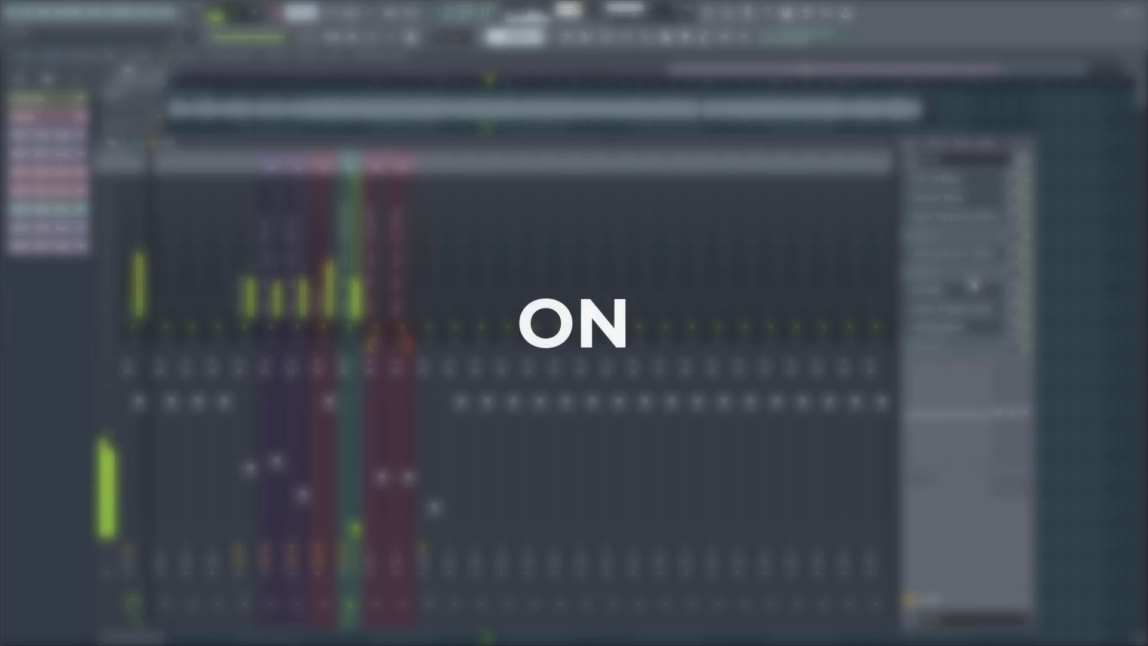
key("space")
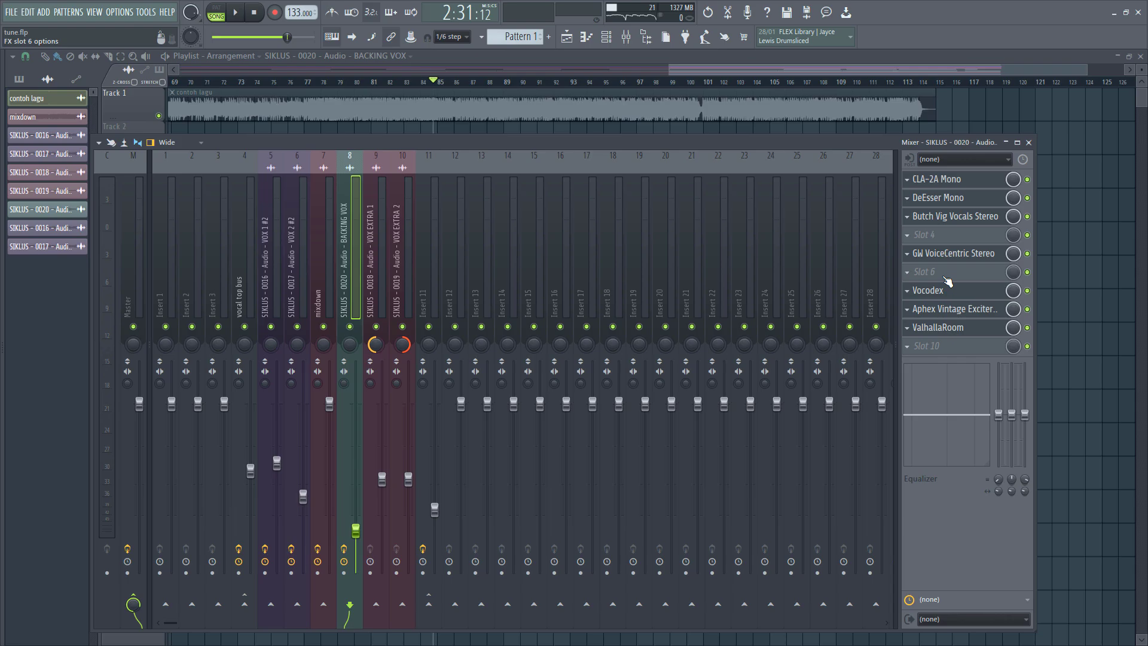
left_click(252, 281)
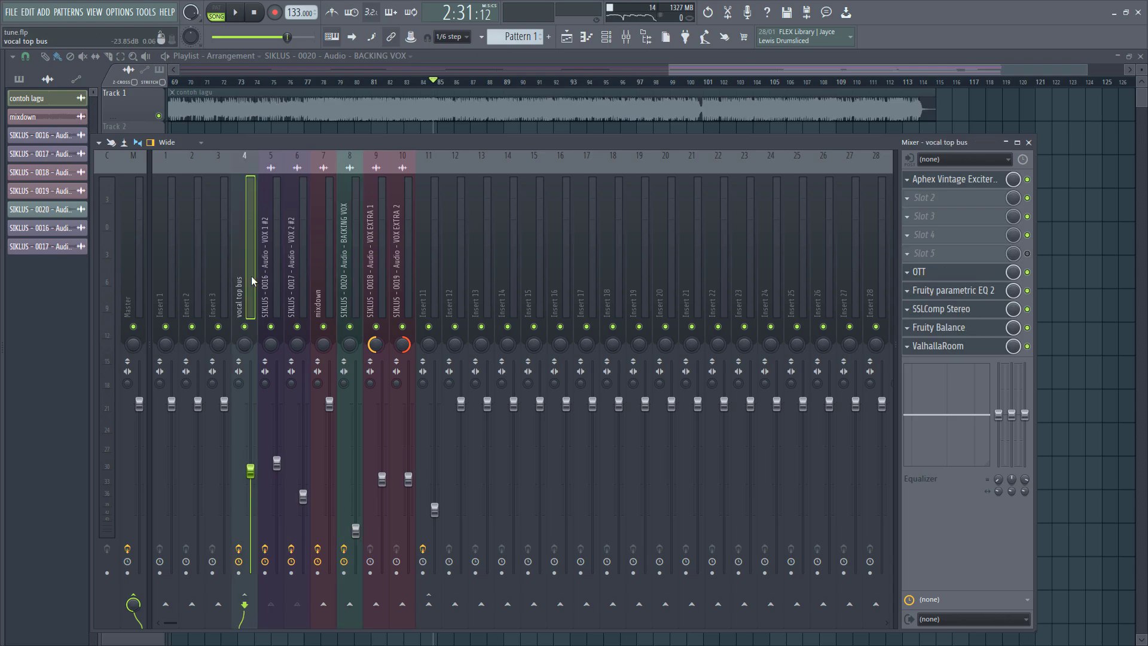